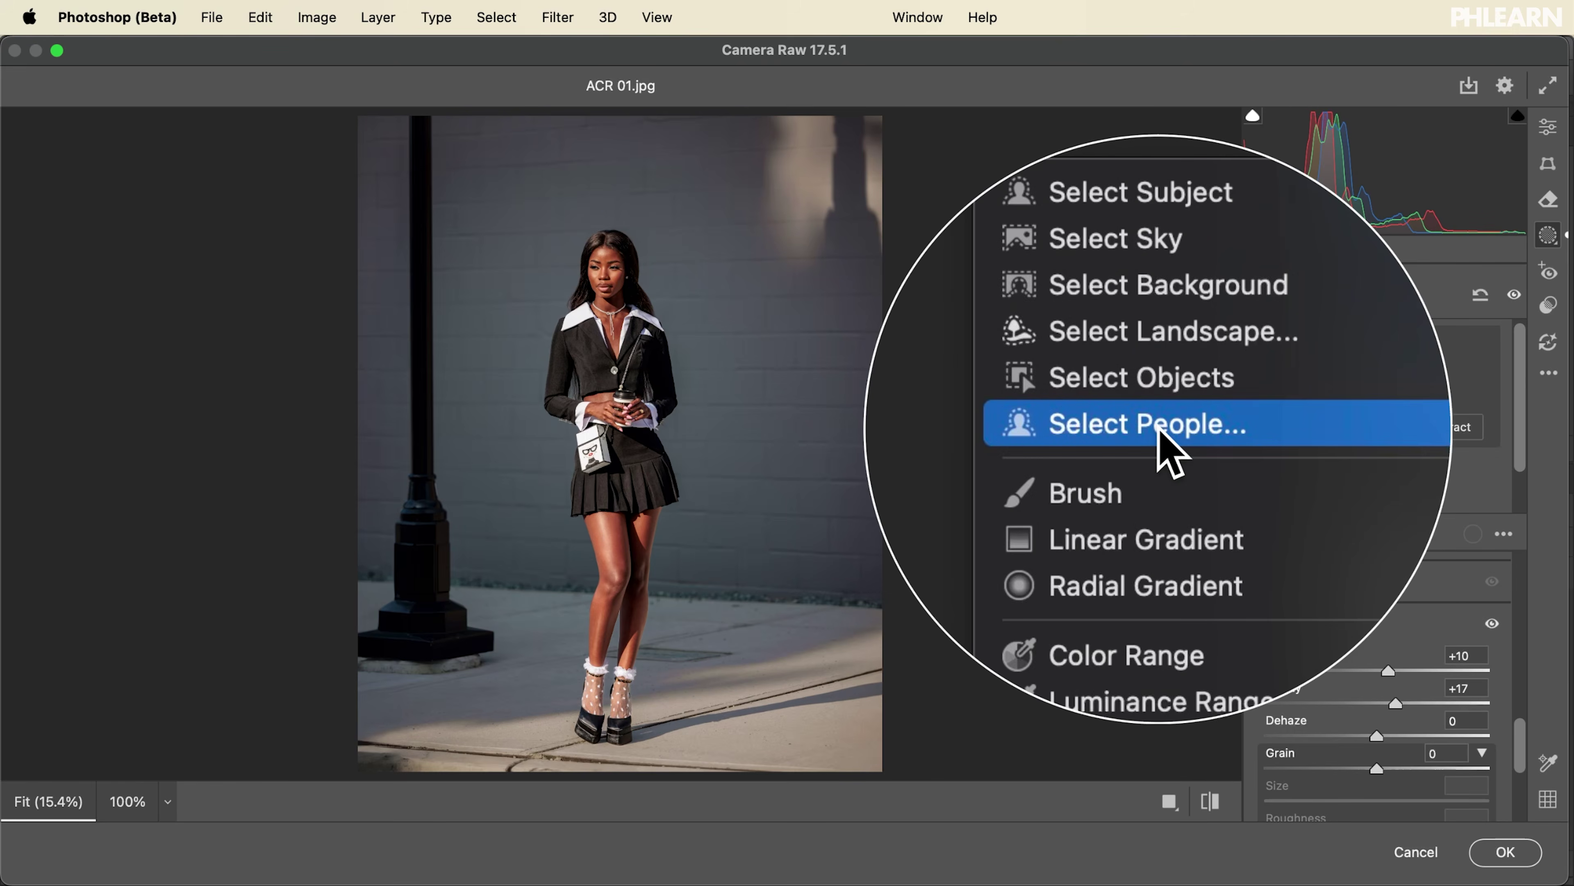
click(1163, 428)
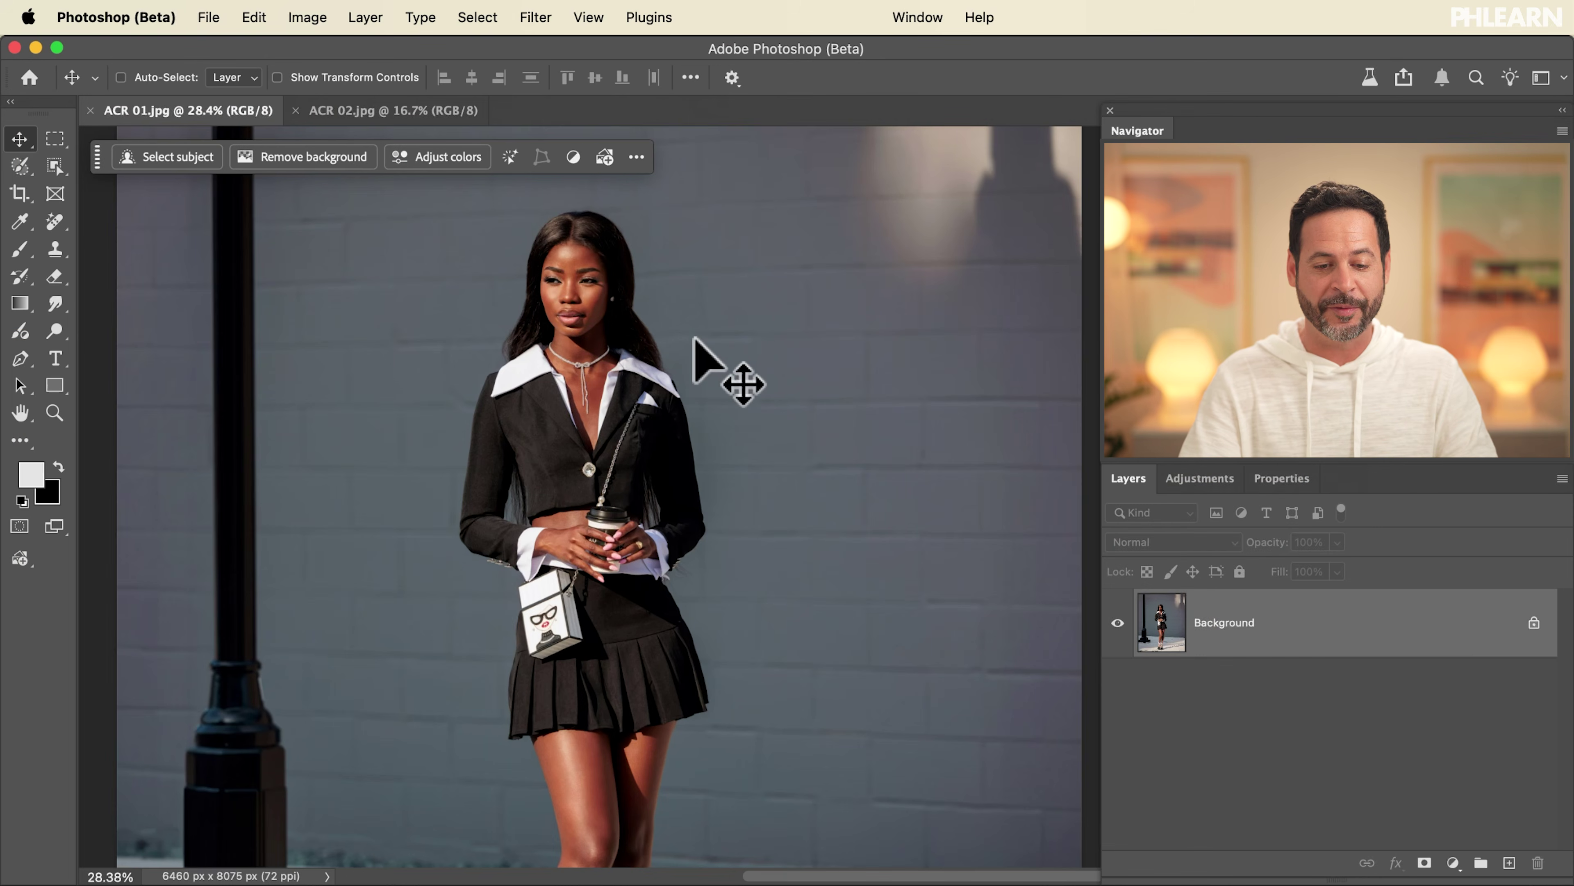
Convert the Background layer of ACR 01.jpg for Smart Filters and open the Camera Raw Filter on it.
scroll(694, 340, down, 5)
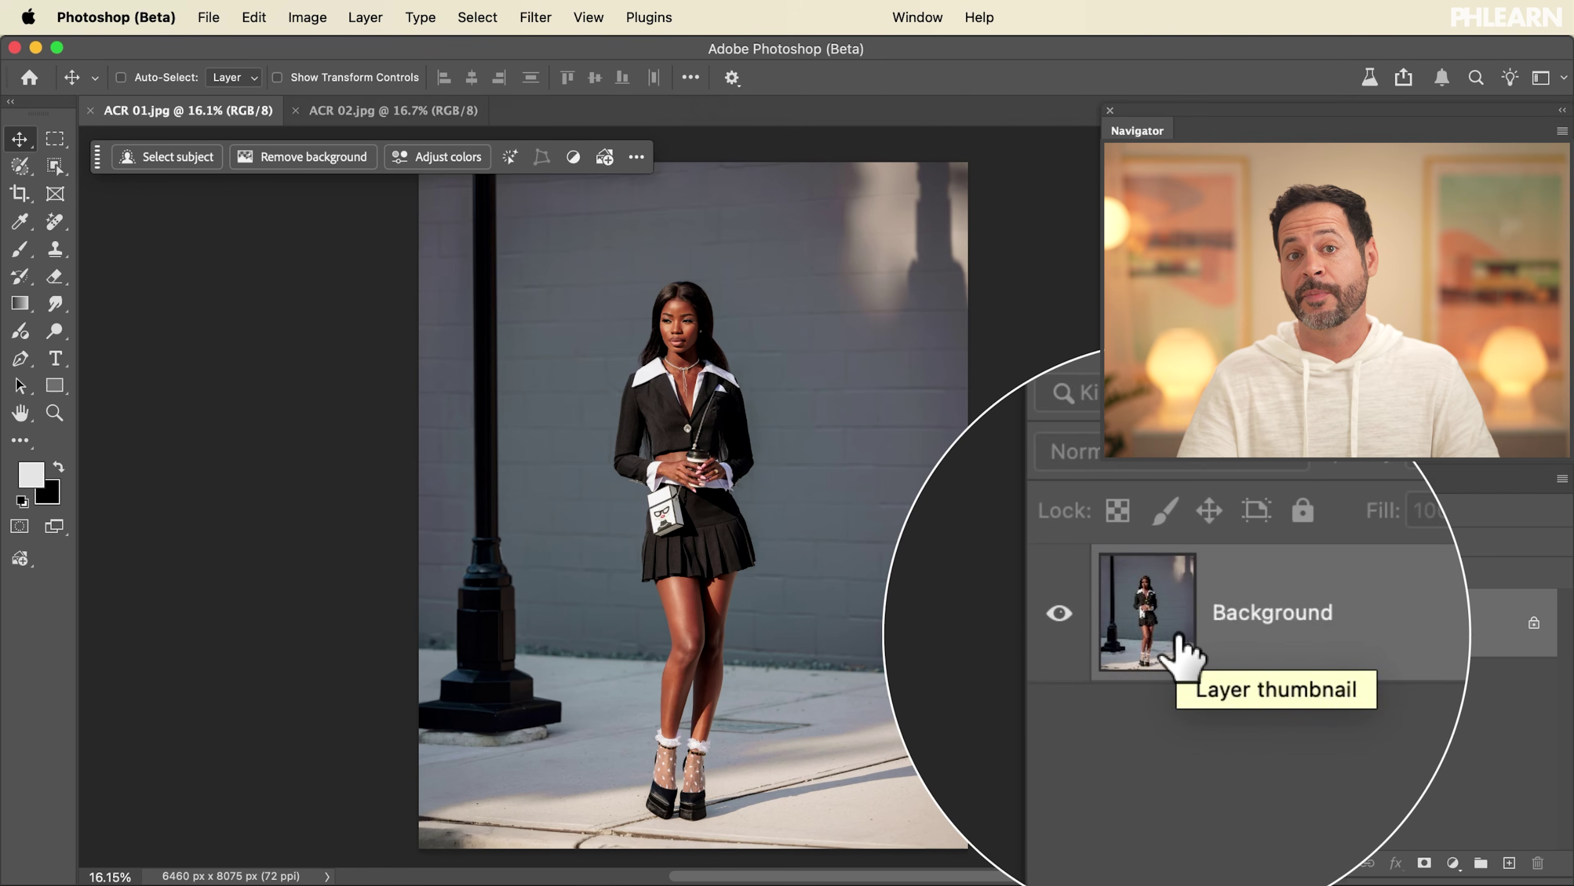
click(548, 26)
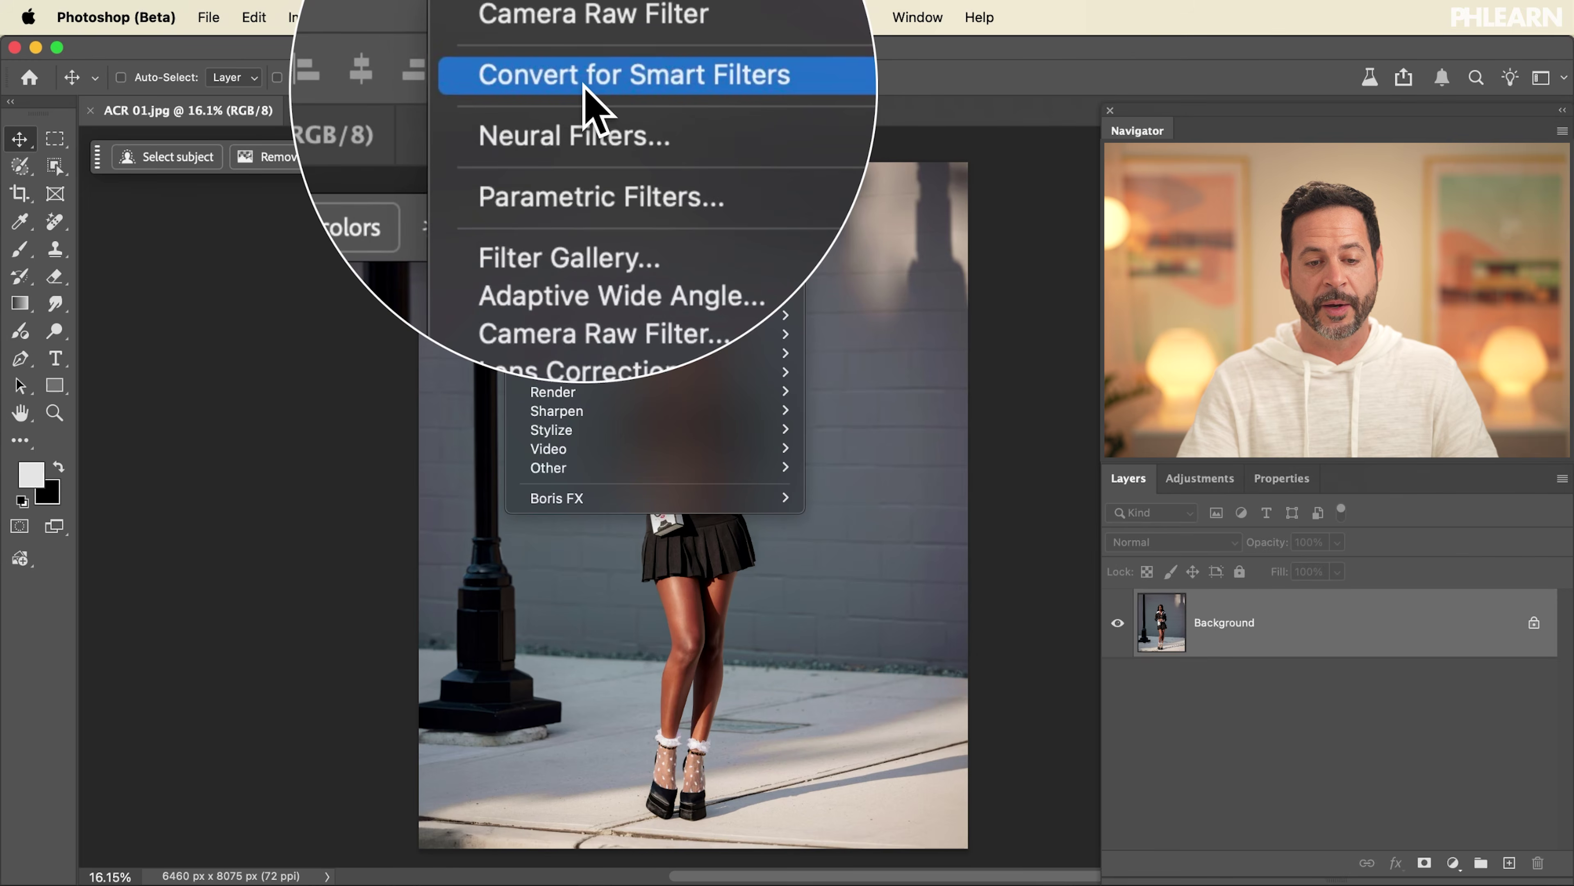
click(586, 87)
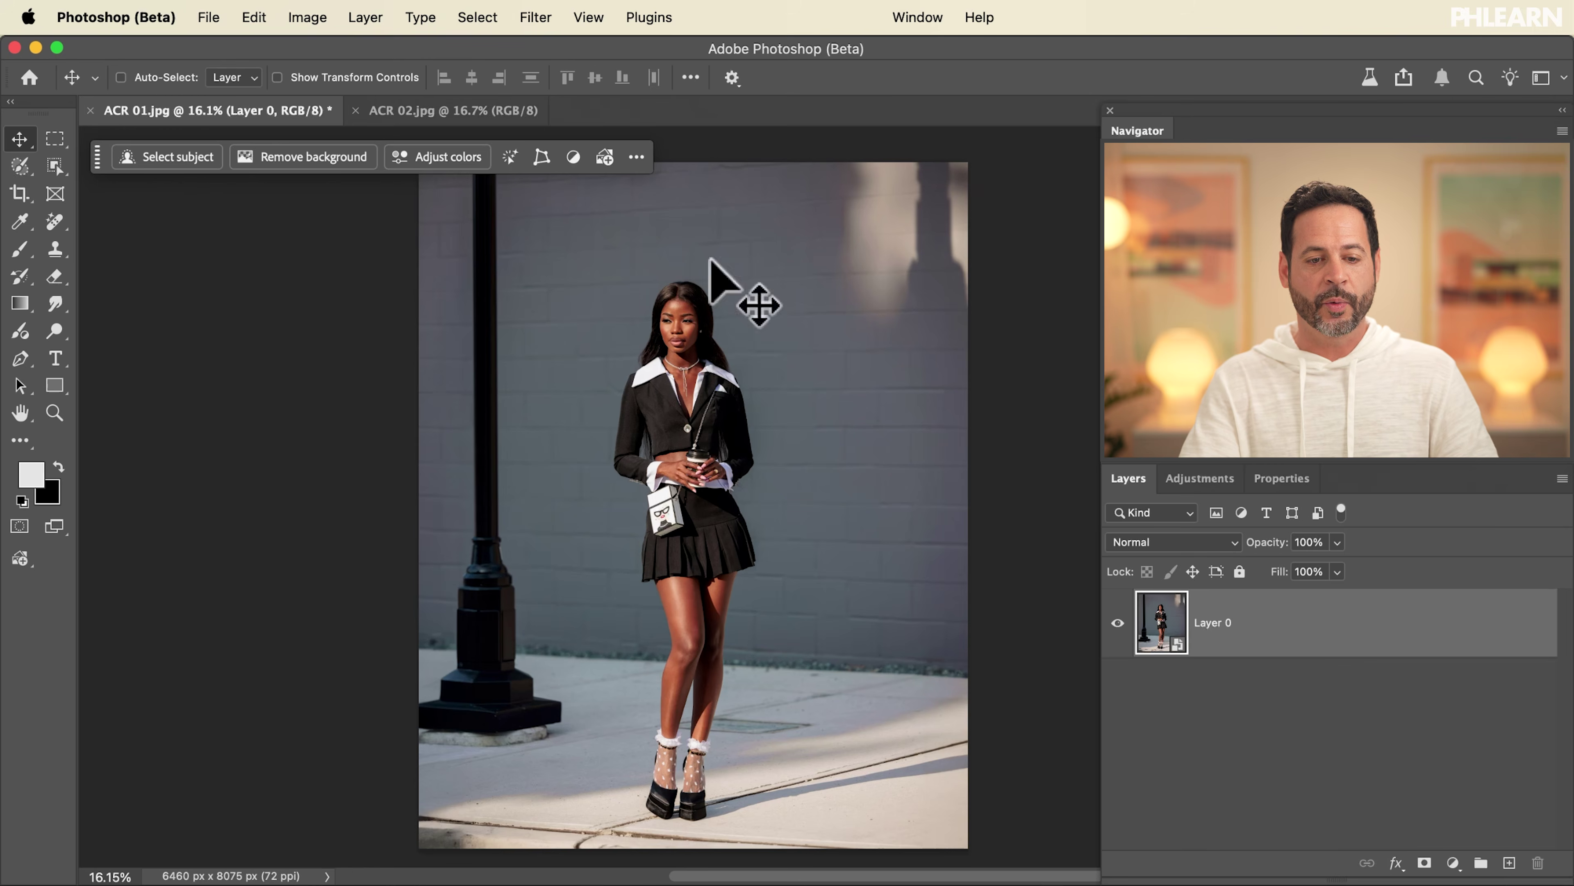
click(535, 17)
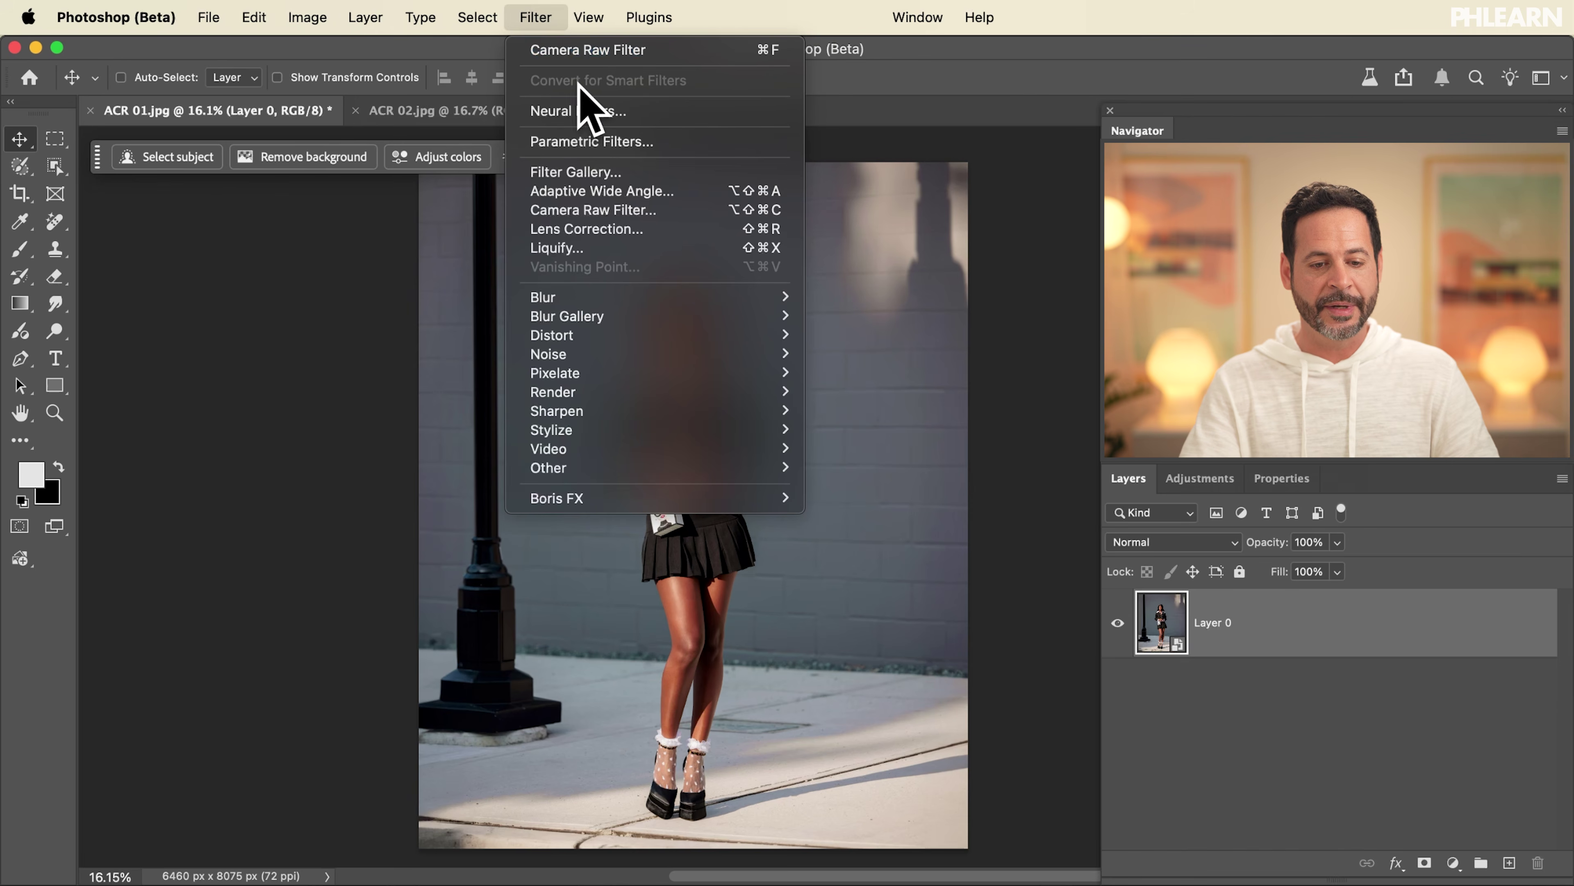
click(595, 214)
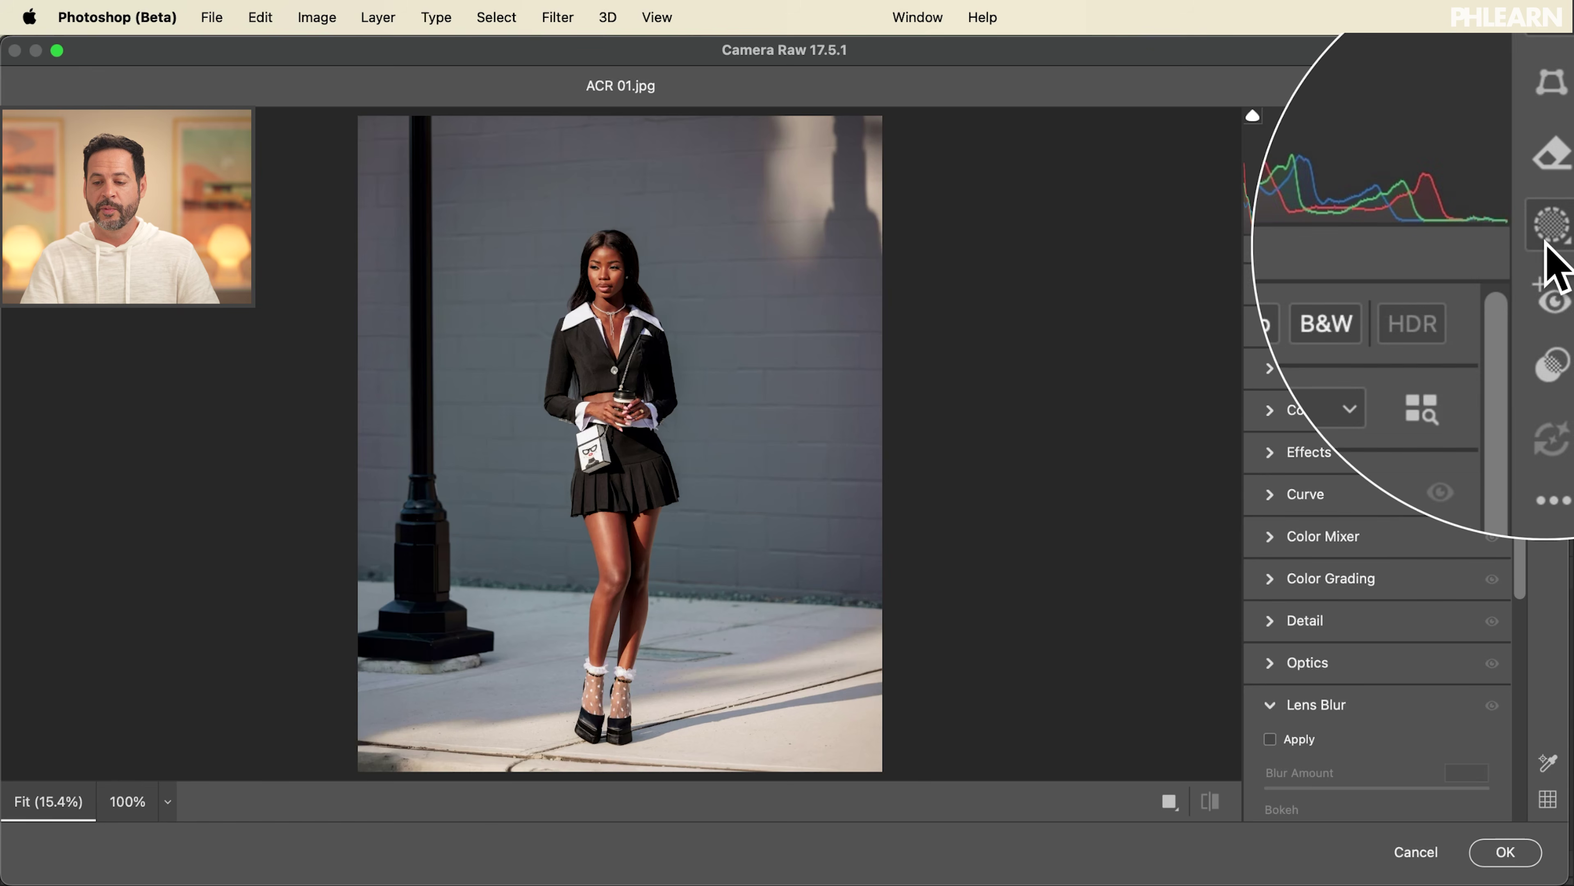
Create a Background mask around the woman and set its Exposure to -0.70.
click(1548, 237)
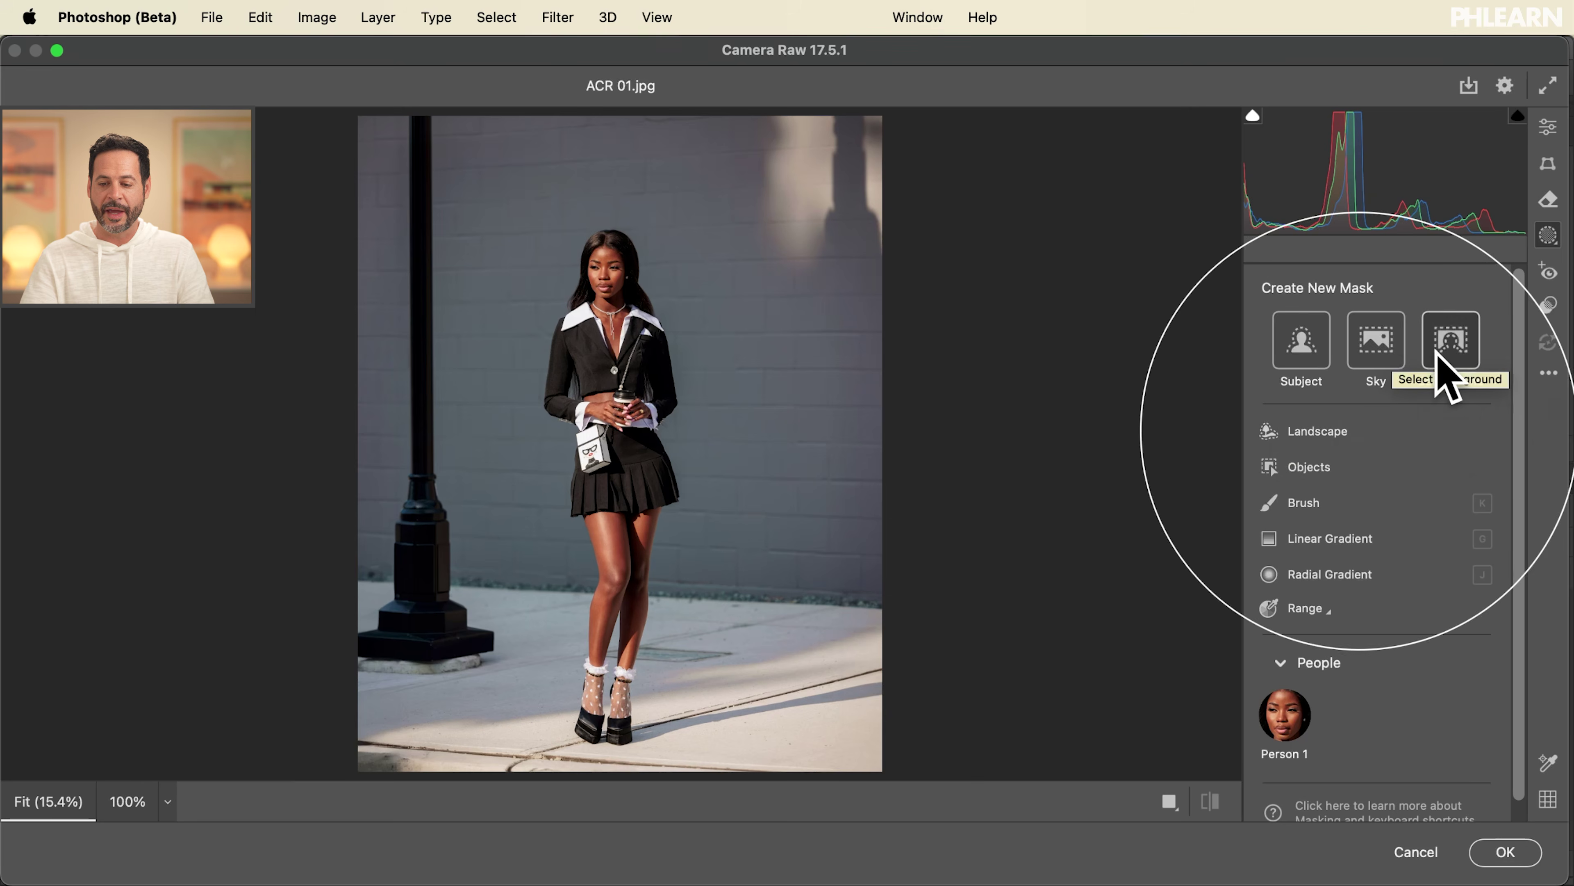
click(1447, 356)
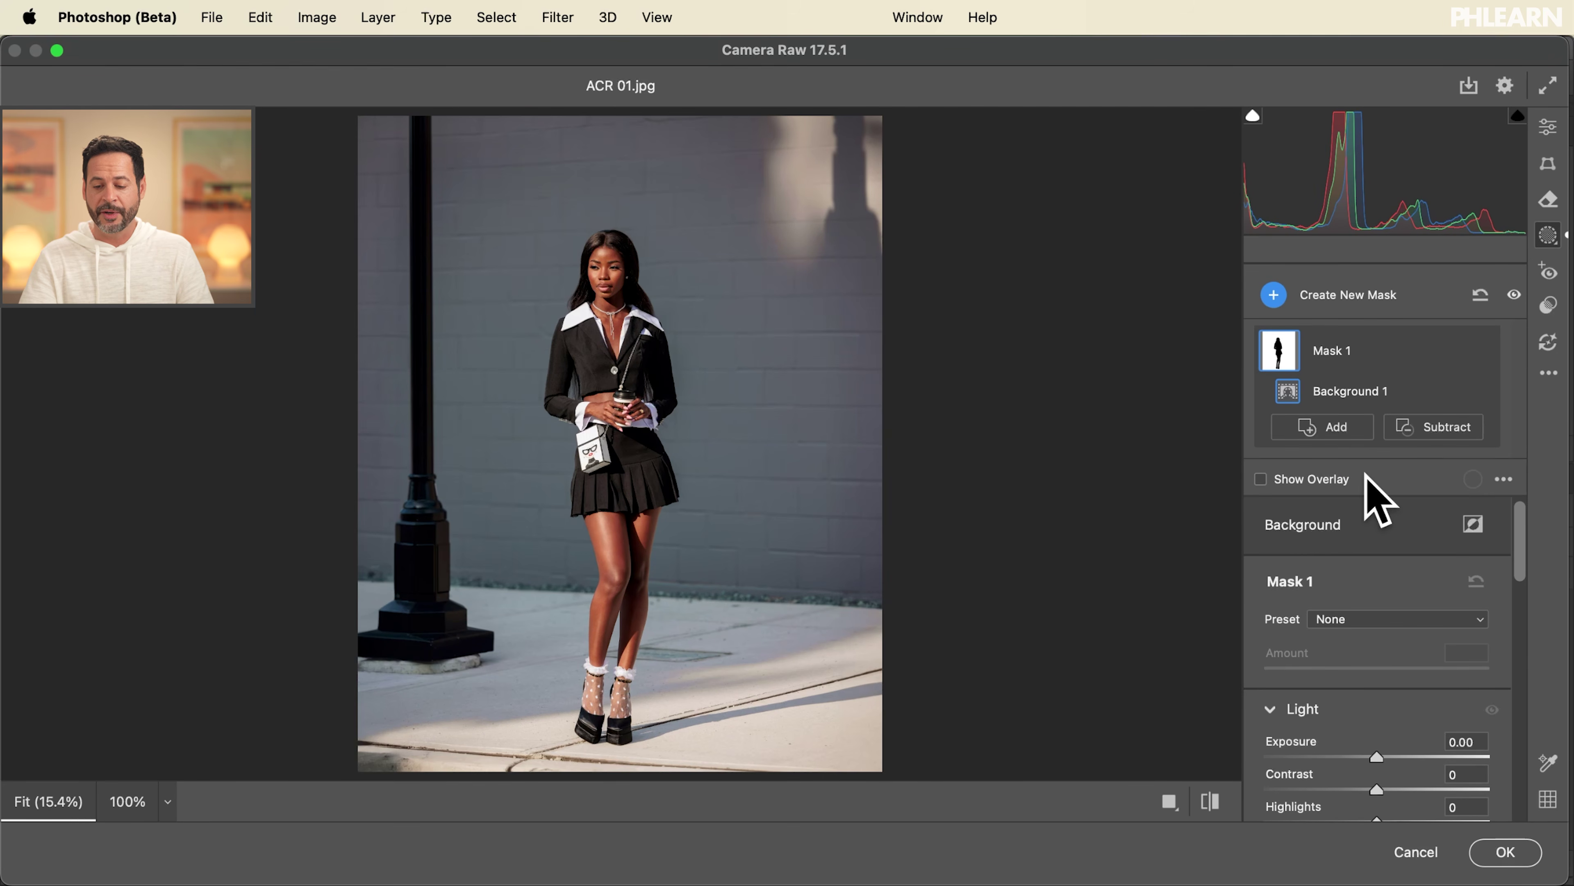
scroll(1373, 576, down, 3)
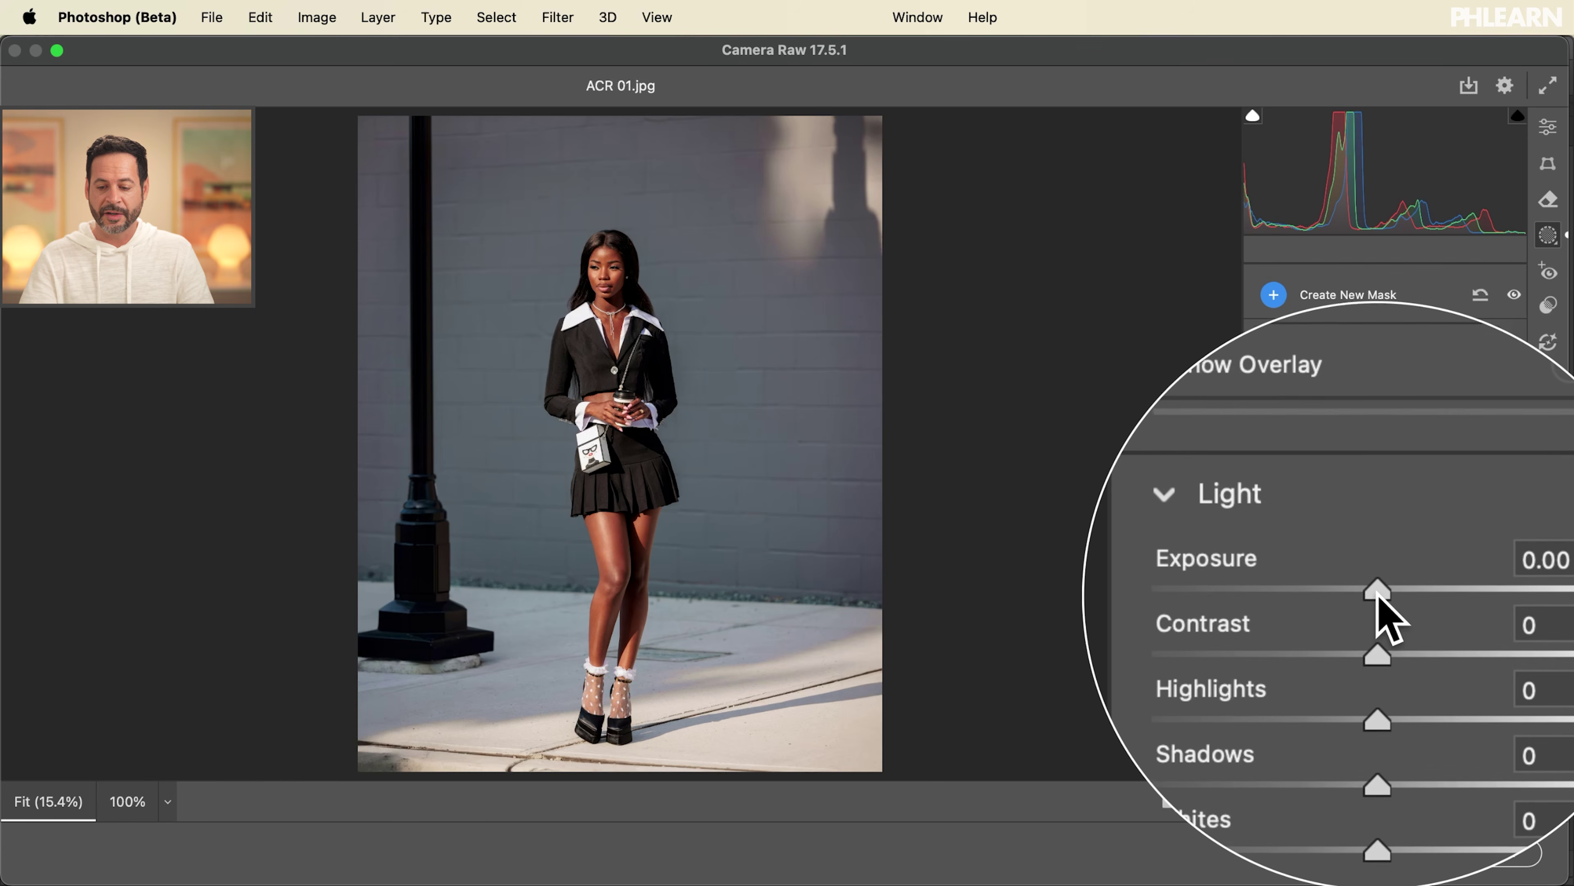
drag(1377, 593, 1357, 593)
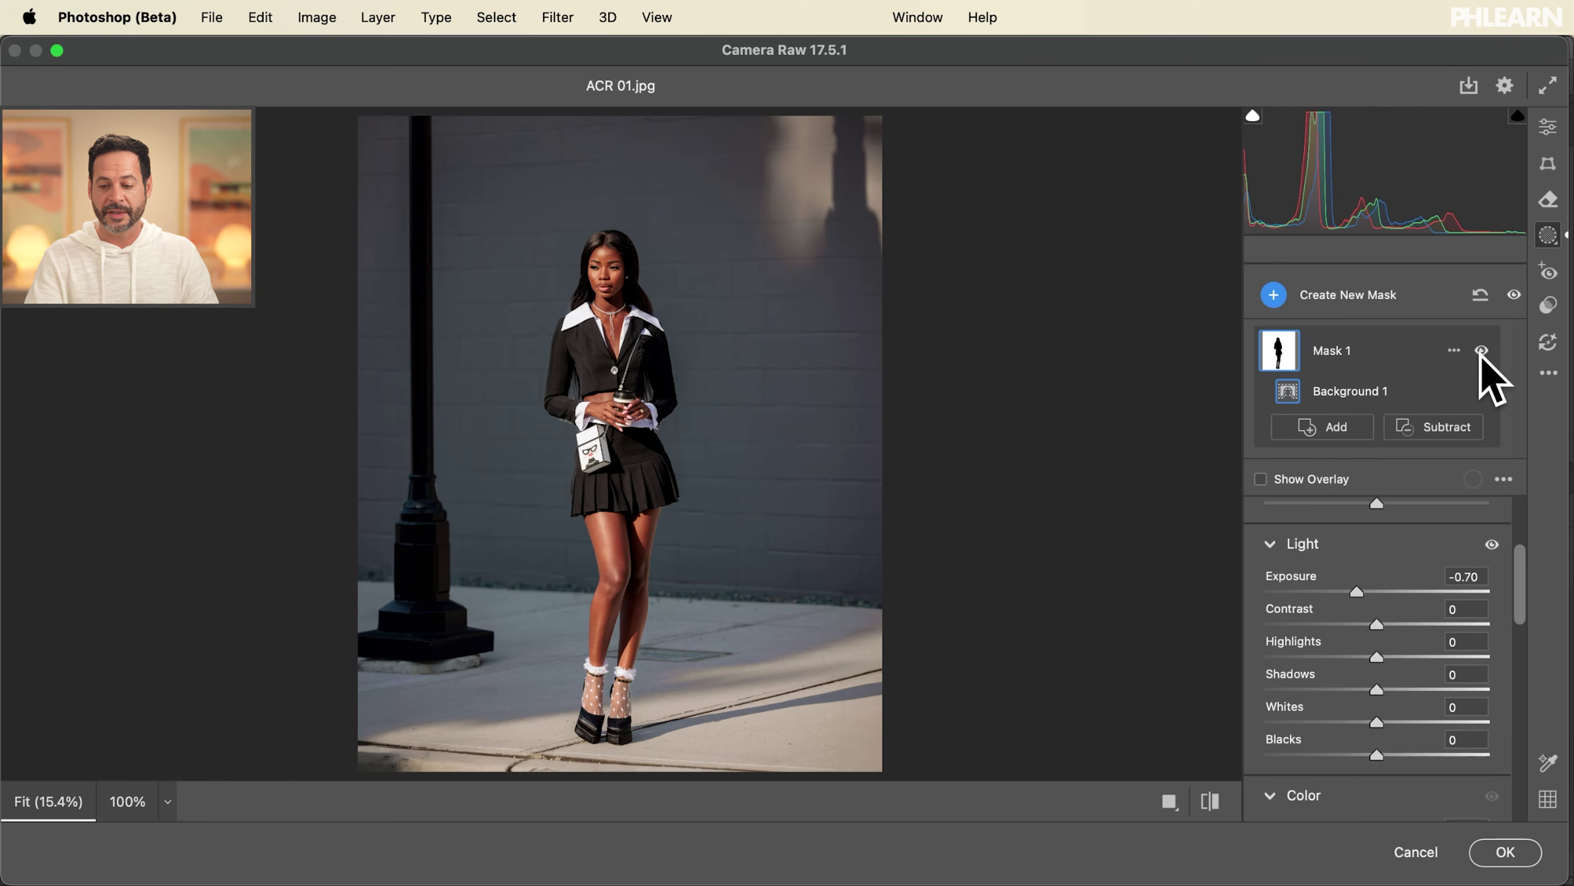
Toggle the visibility of the background mask to compare the photo with and without the darkening.
click(1481, 351)
click(1482, 352)
click(1481, 351)
click(1481, 352)
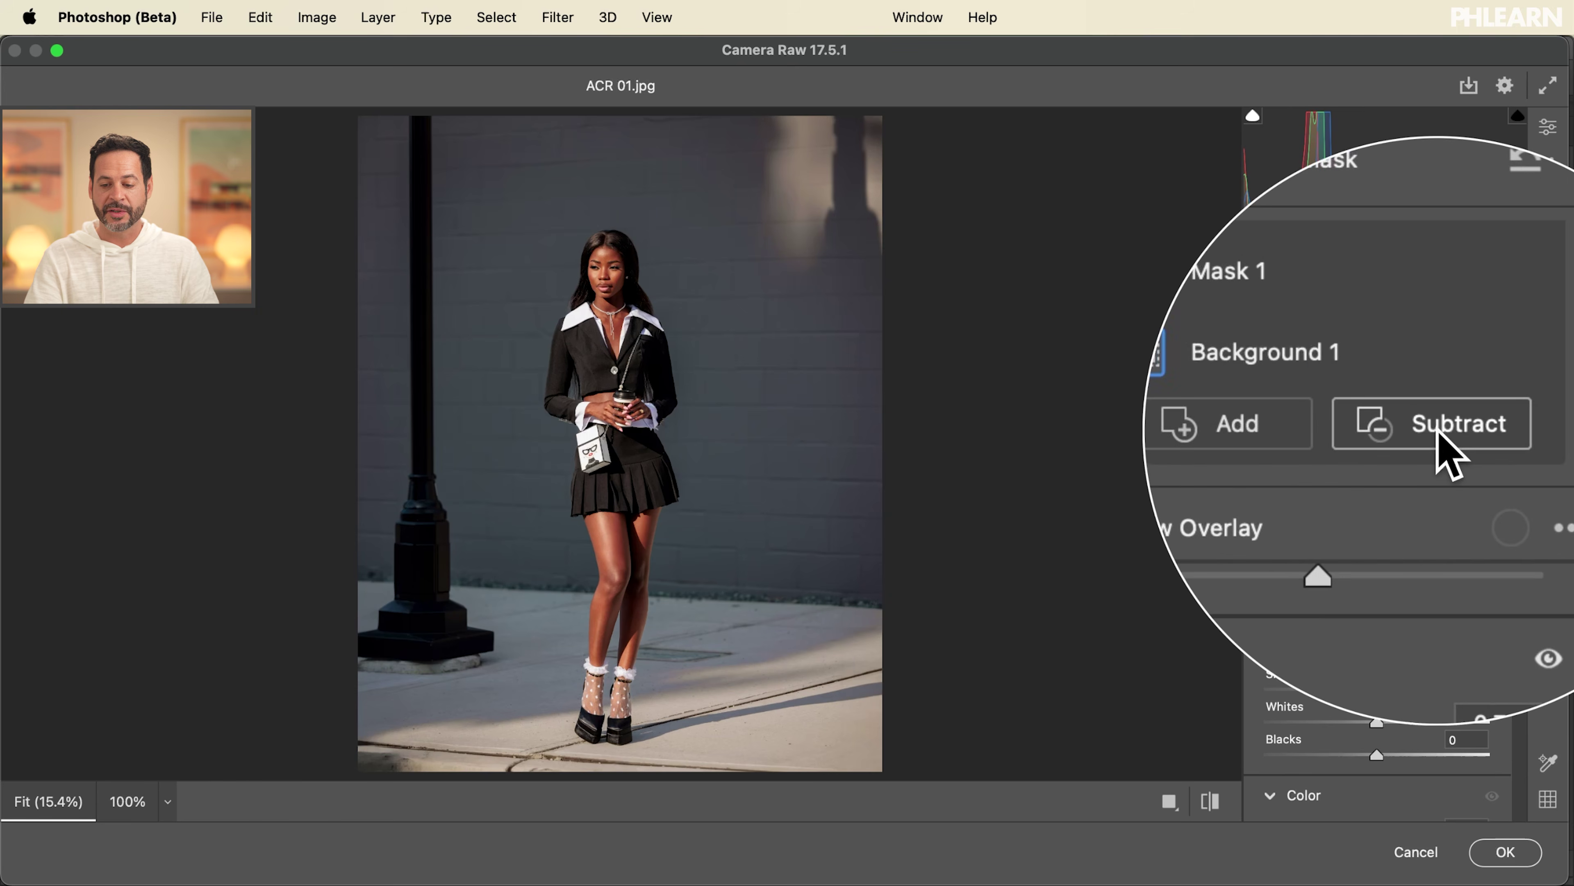
Subtract a large radial gradient with Feather 100, placed around the woman's upper body, from the background mask.
click(1437, 428)
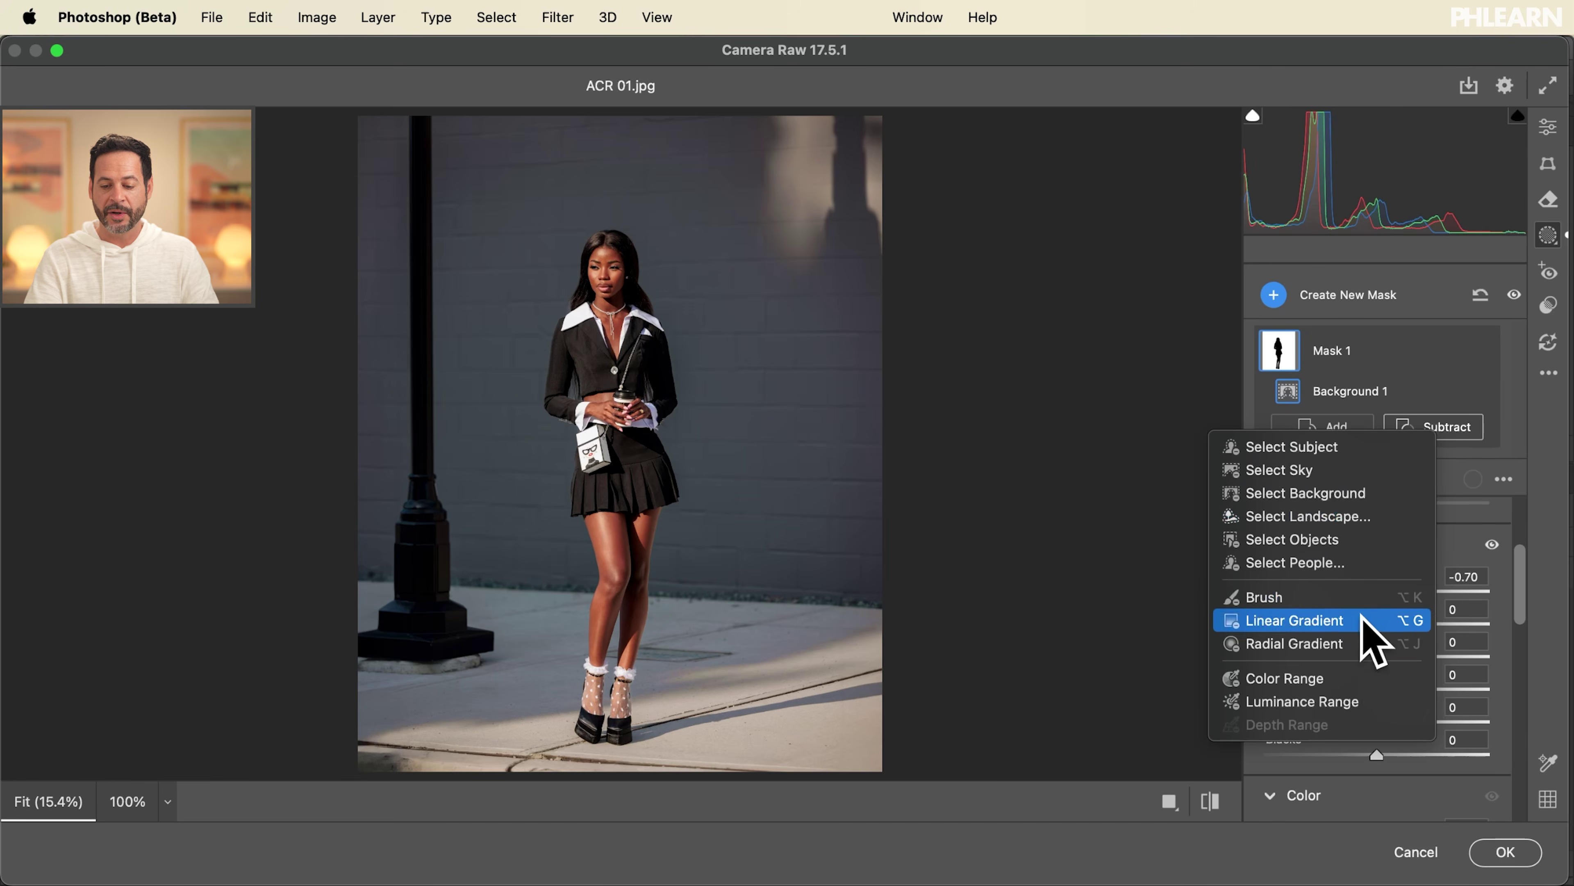
click(1295, 642)
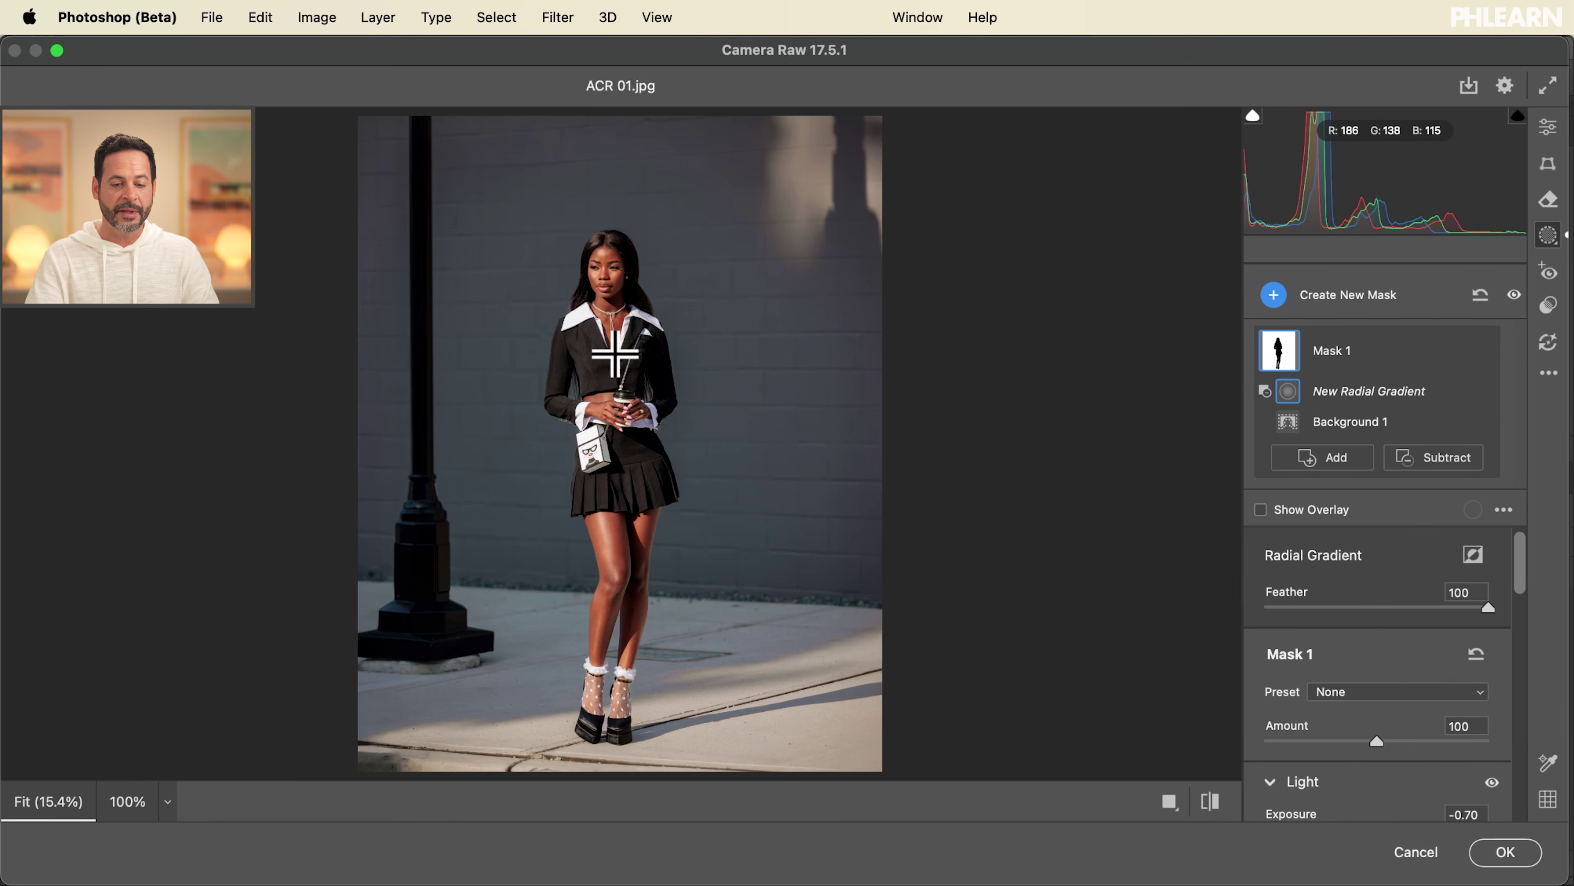
drag(665, 442, 794, 538)
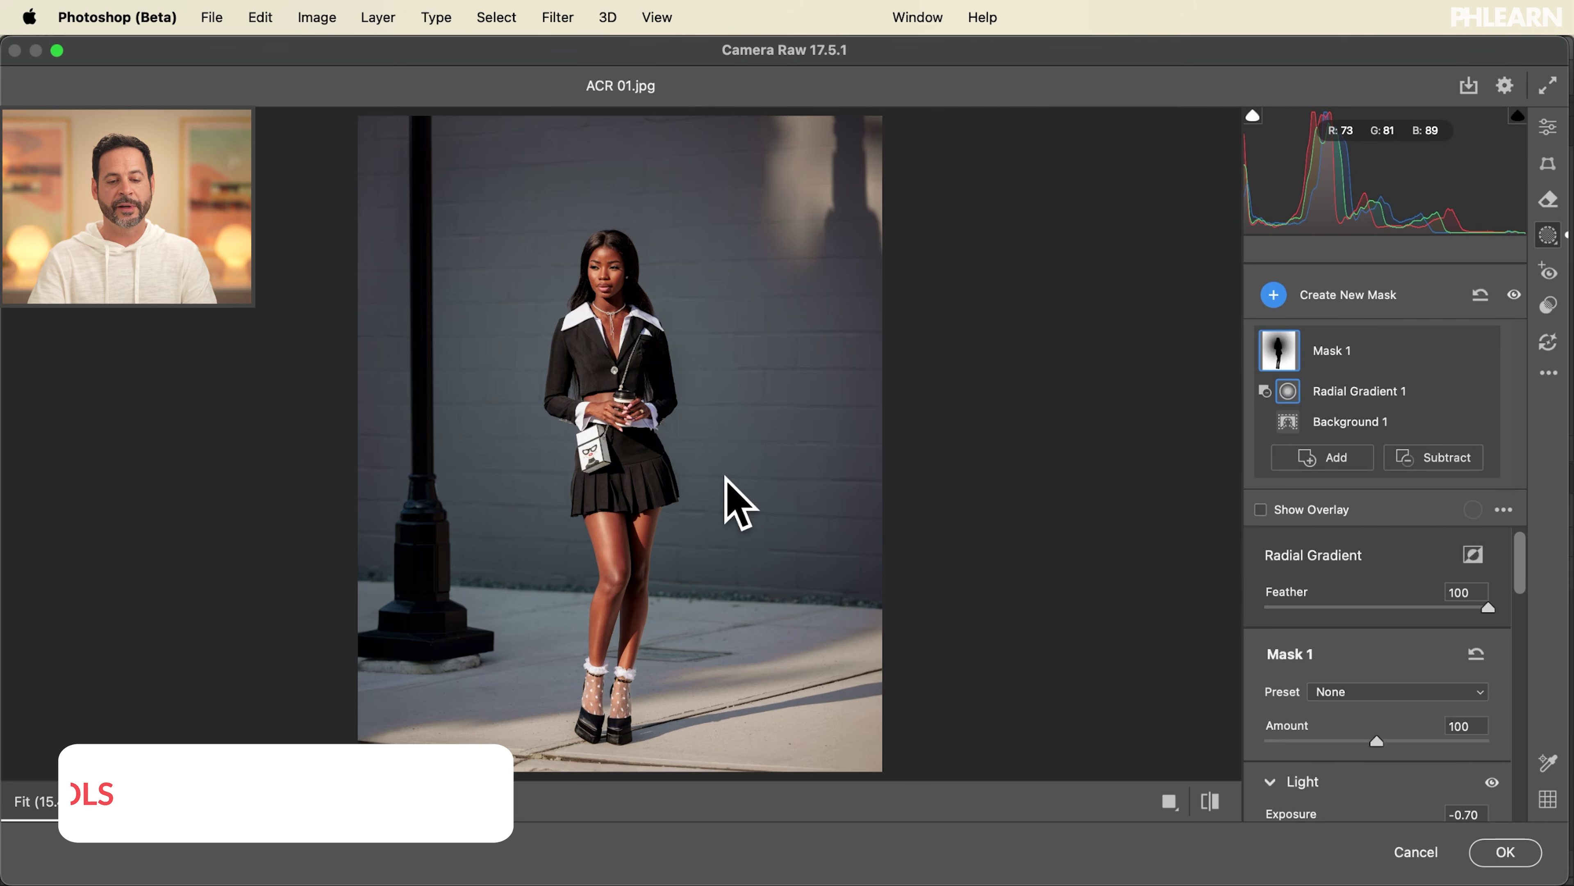
Recenter the subtracted radial gradient on the woman's upper chest, checking its coverage with the mask overlay.
key(v)
mouse_move(608, 346)
mouse_down()
mouse_move(562, 380)
mouse_move(661, 362)
mouse_move(562, 432)
mouse_move(596, 373)
mouse_up()
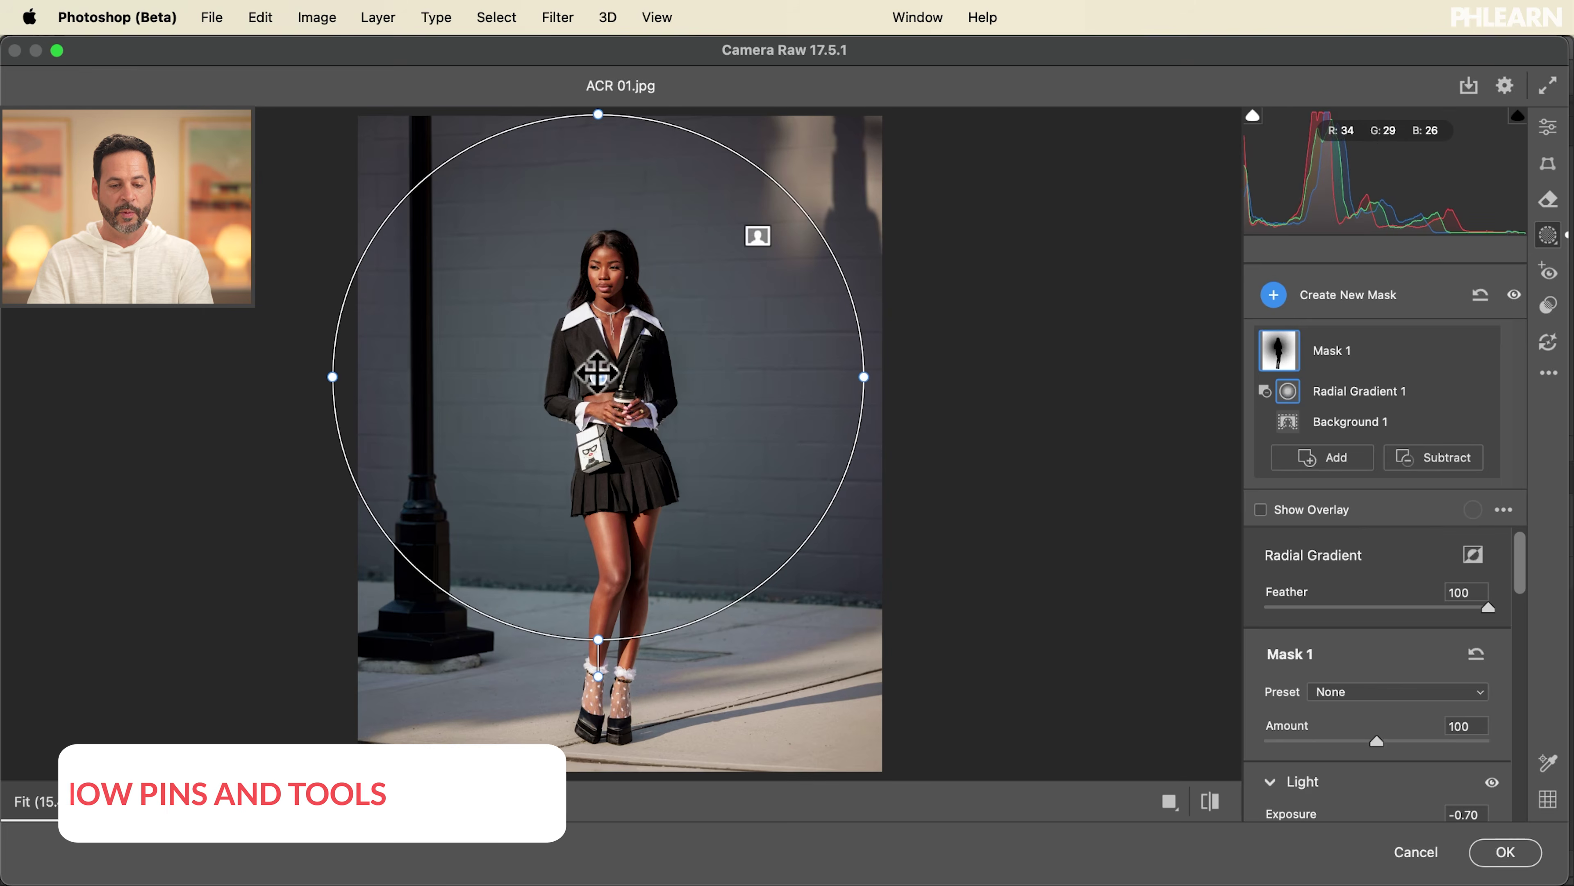
key(o)
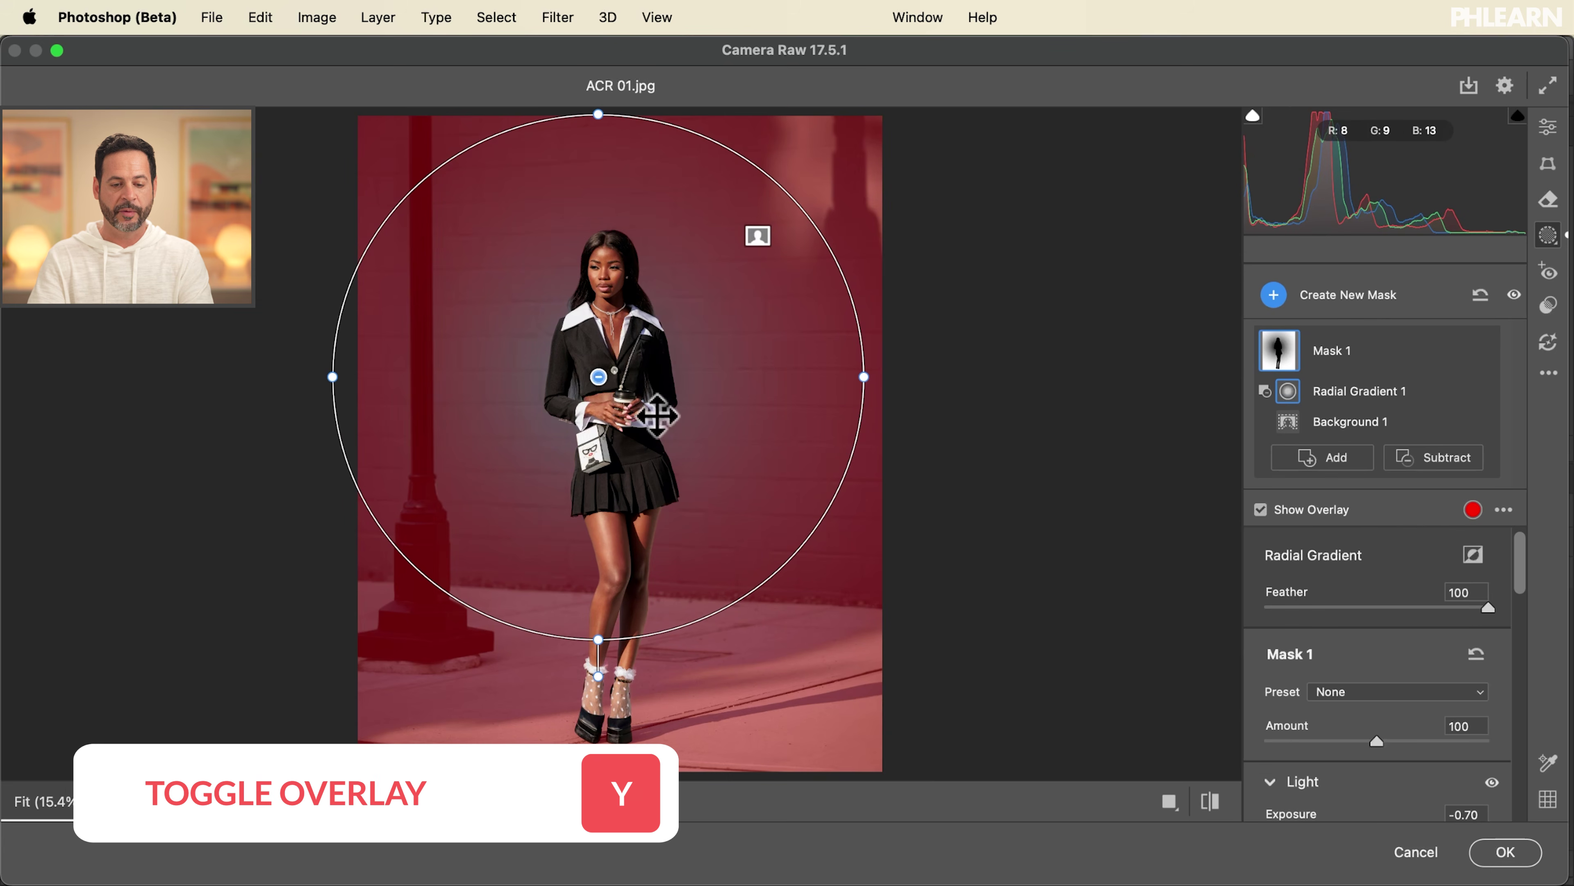
key(y)
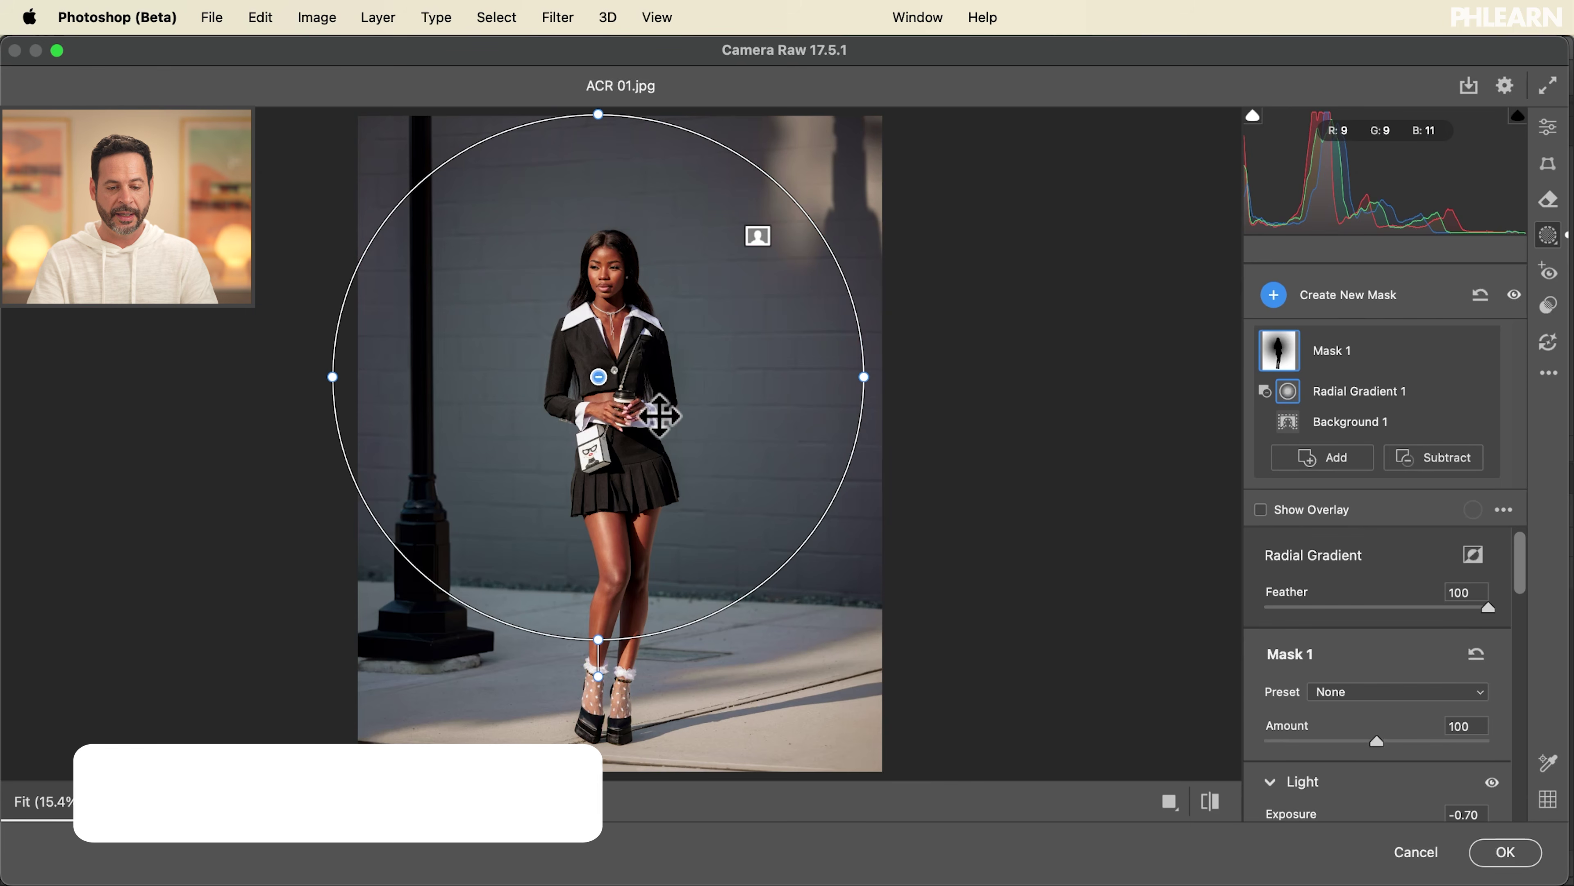
drag(599, 384, 614, 353)
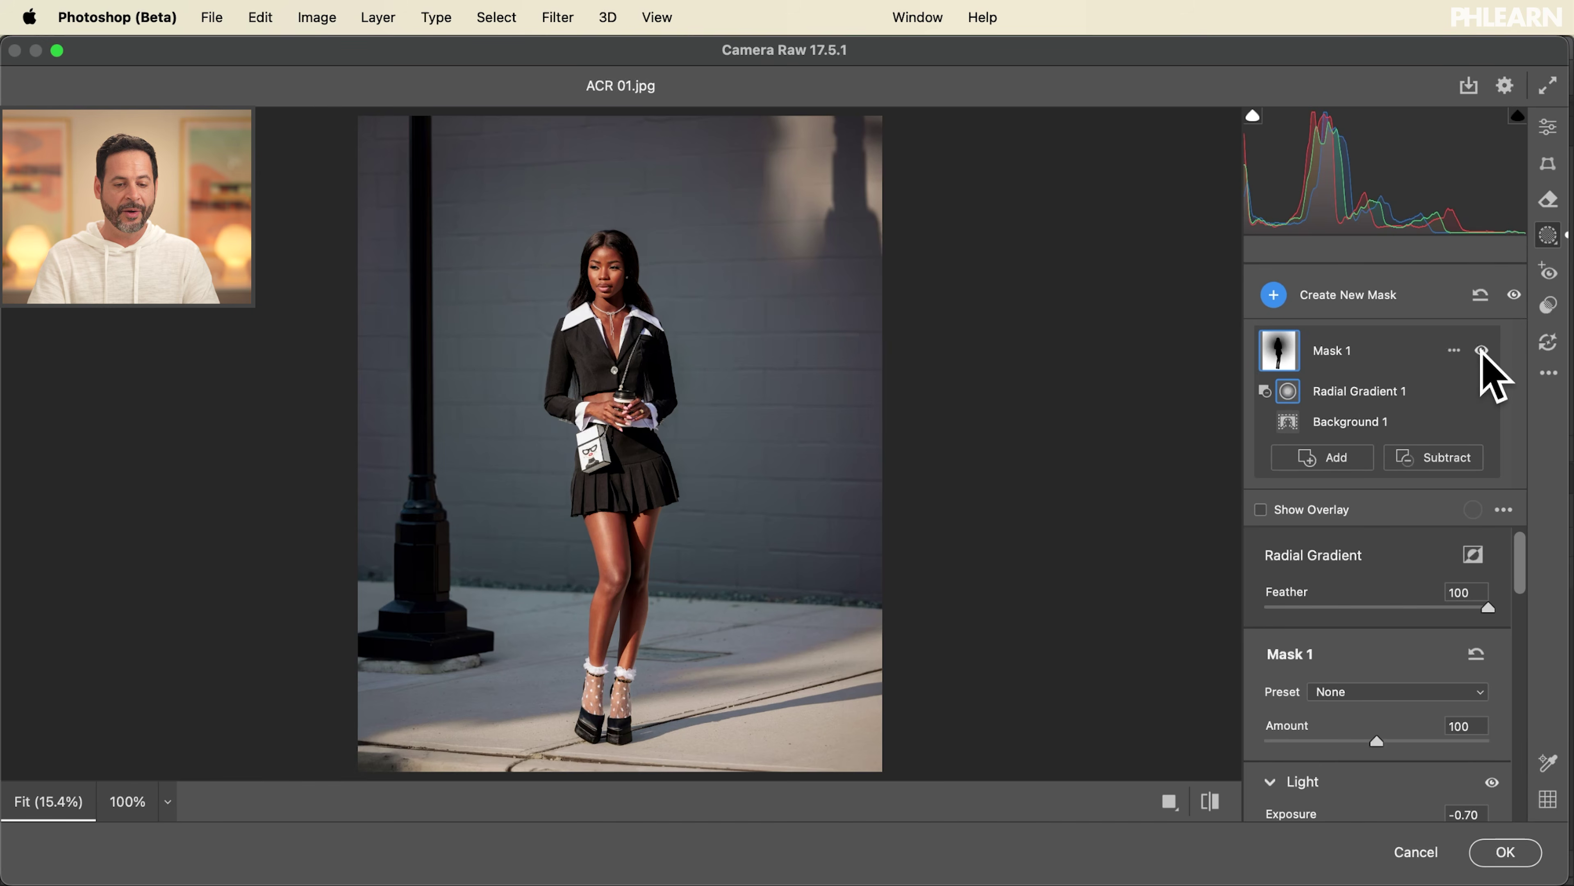
Compare the background before and after by toggling Mask 1 with its subtracted gradient.
click(1481, 351)
click(1481, 350)
click(1482, 350)
click(1481, 351)
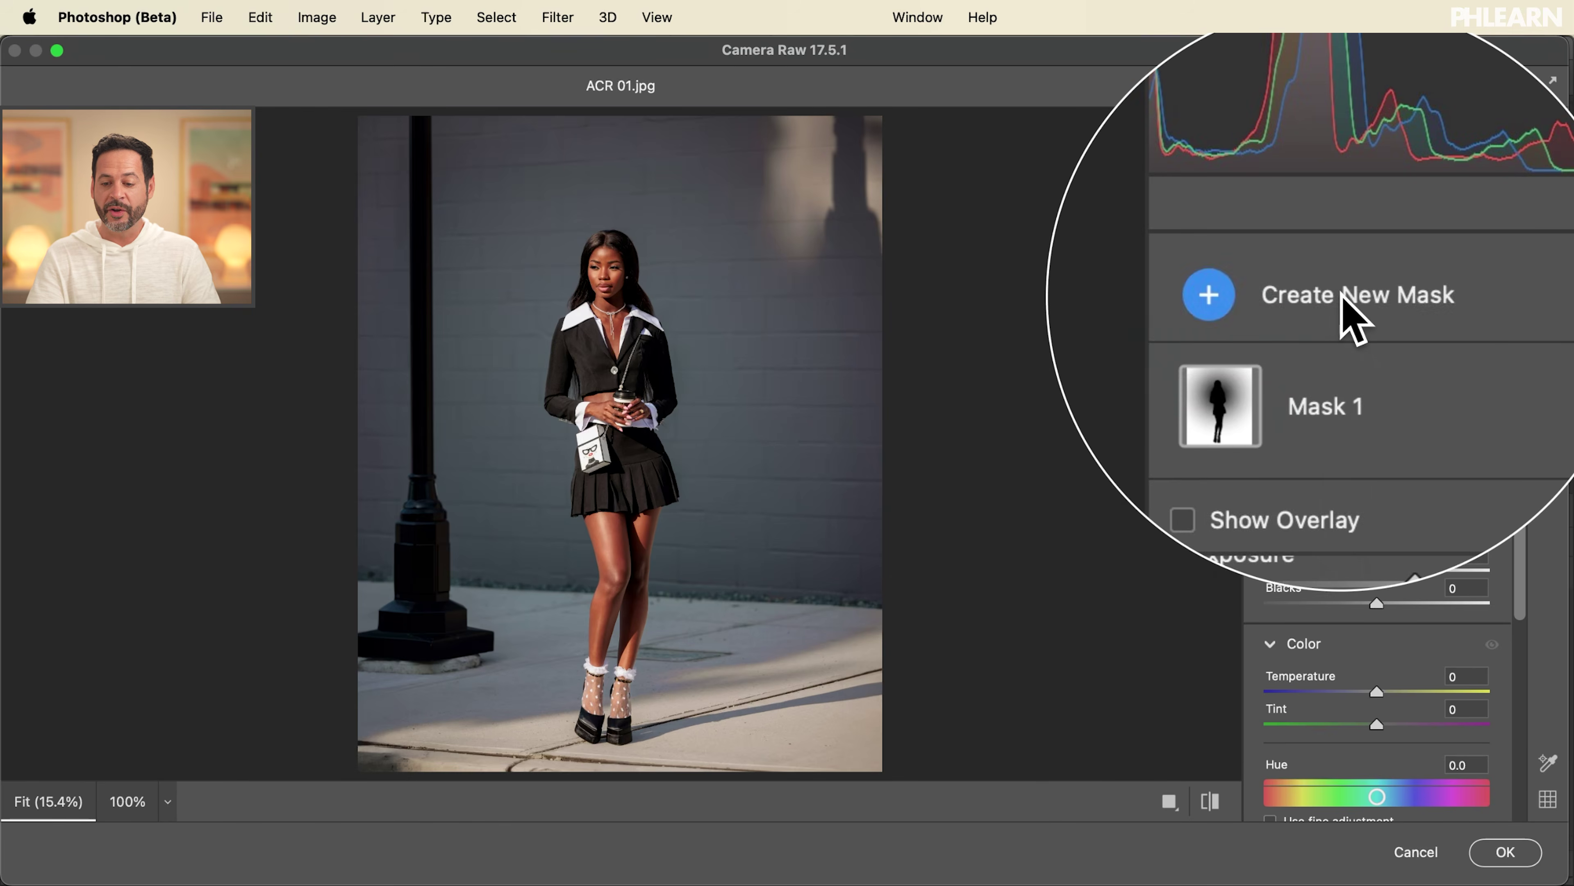
Create a Landscape mask for Artificial Ground and set its Exposure to -0.35.
click(1345, 296)
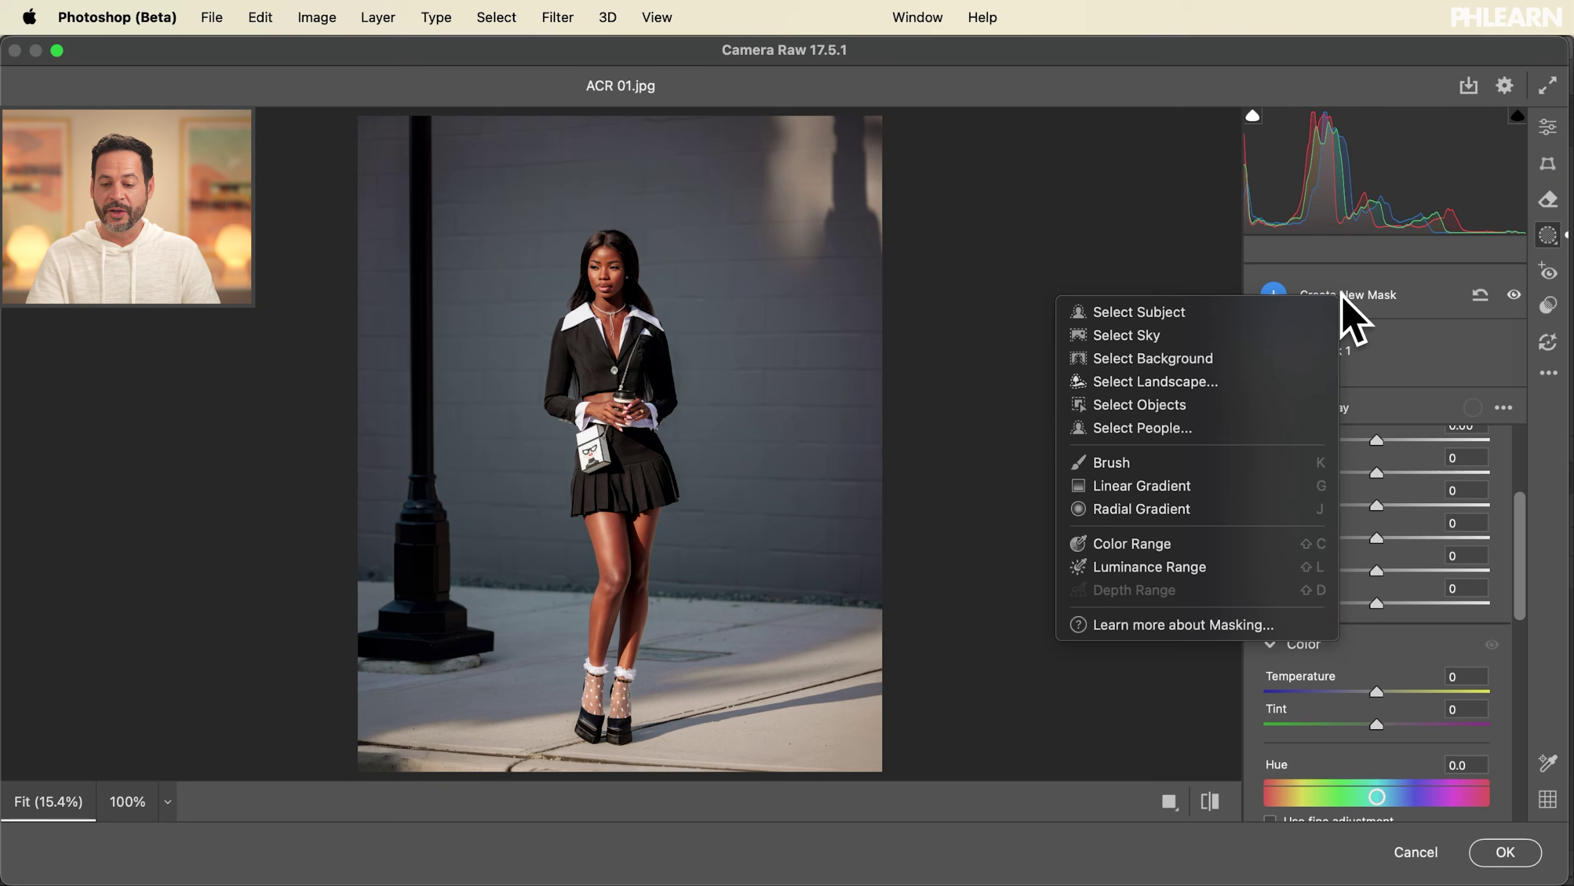
click(1159, 384)
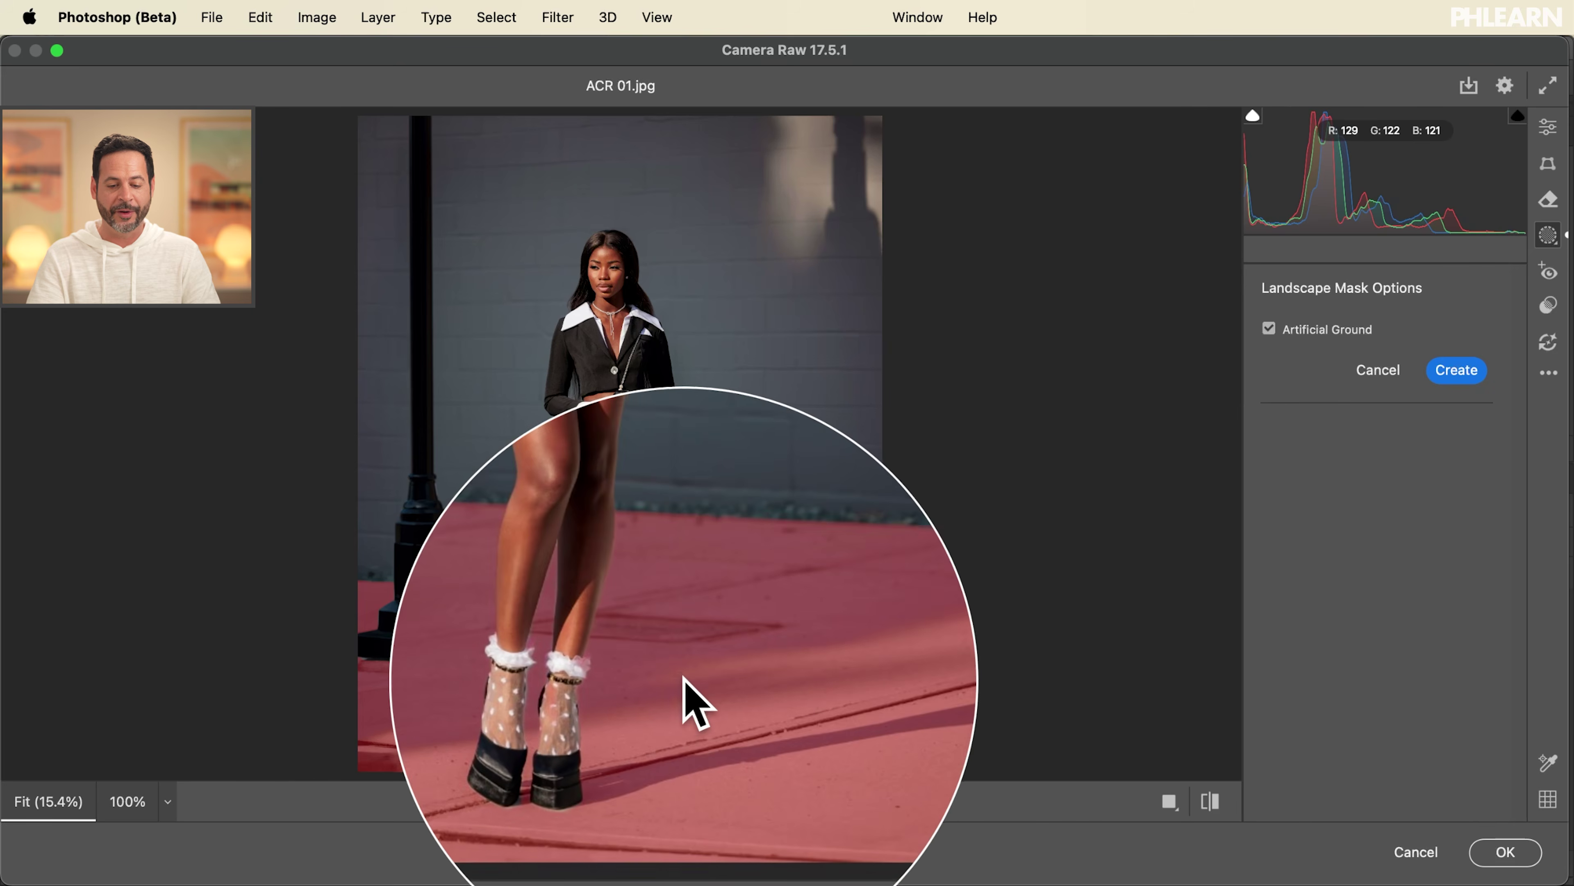
click(1451, 378)
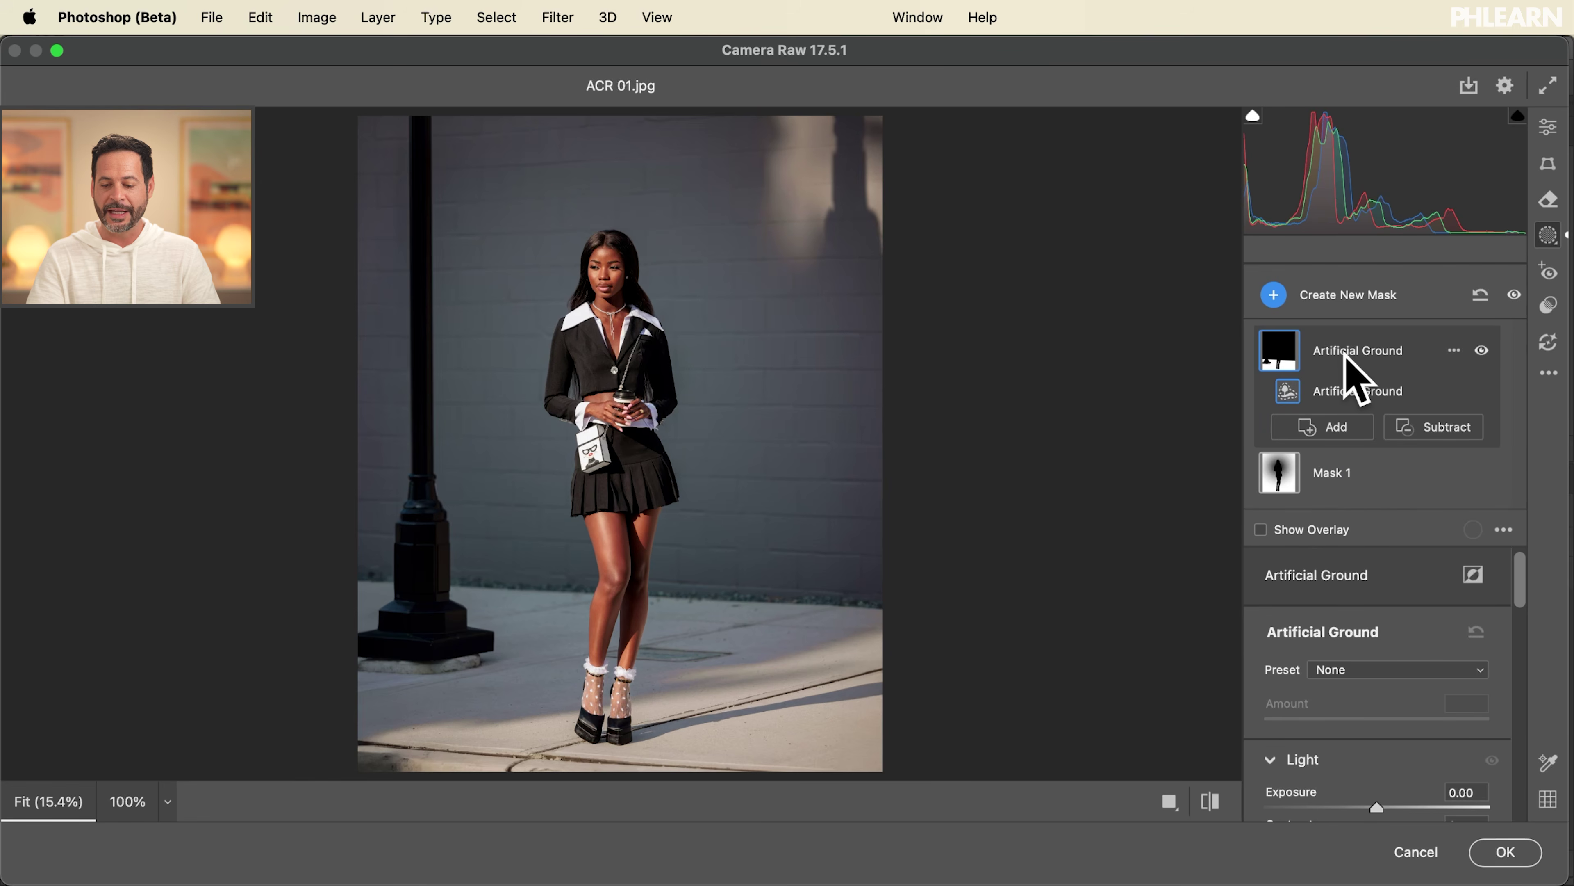
scroll(1346, 620, down, 5)
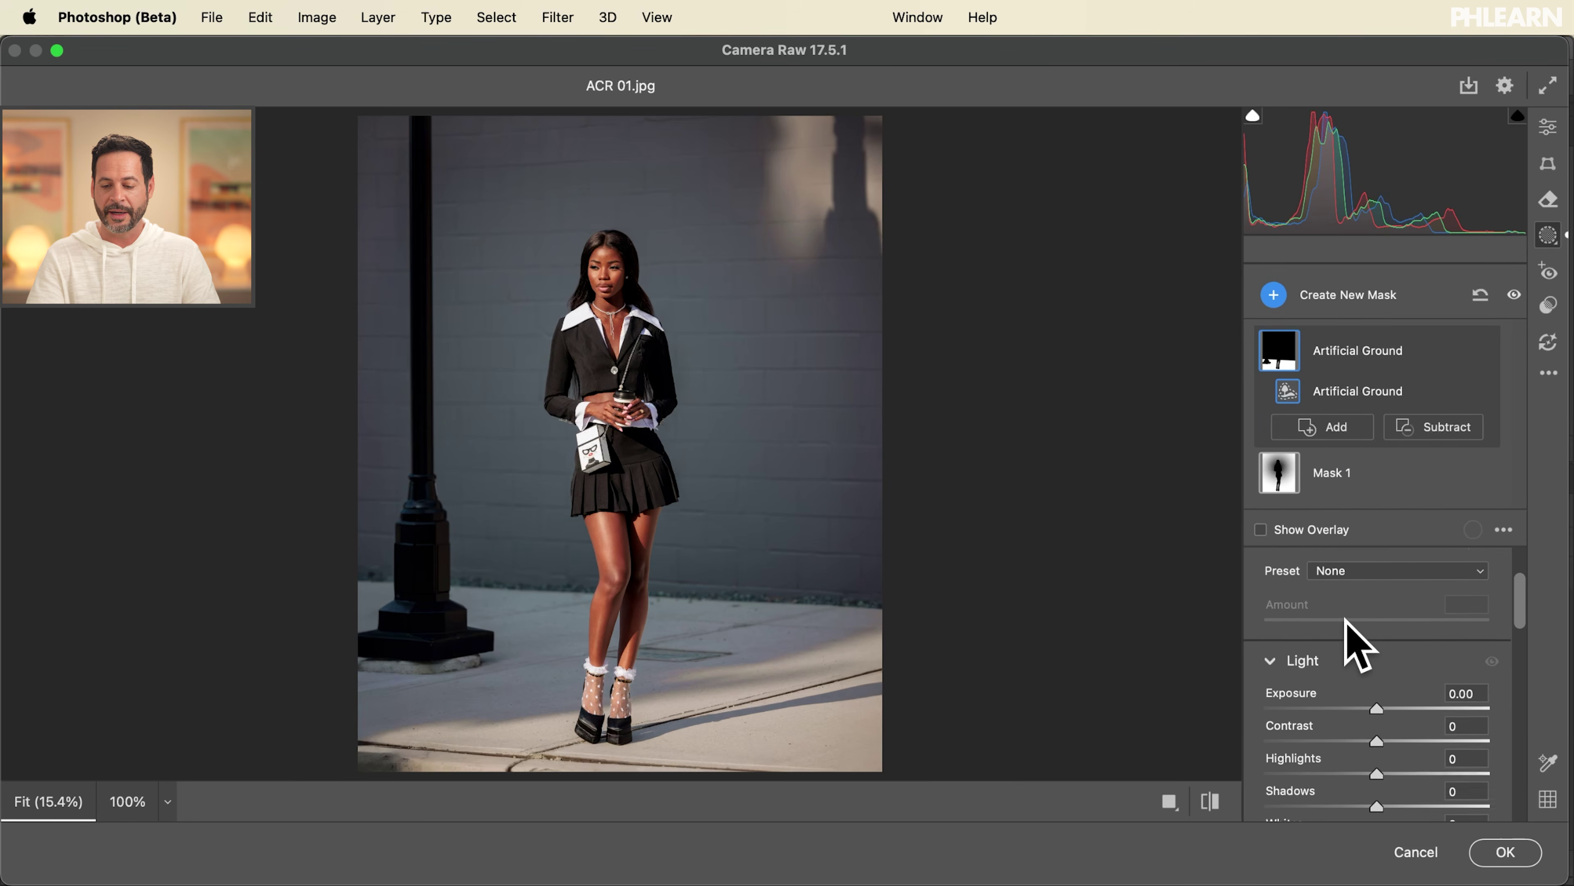
drag(1377, 643, 1366, 645)
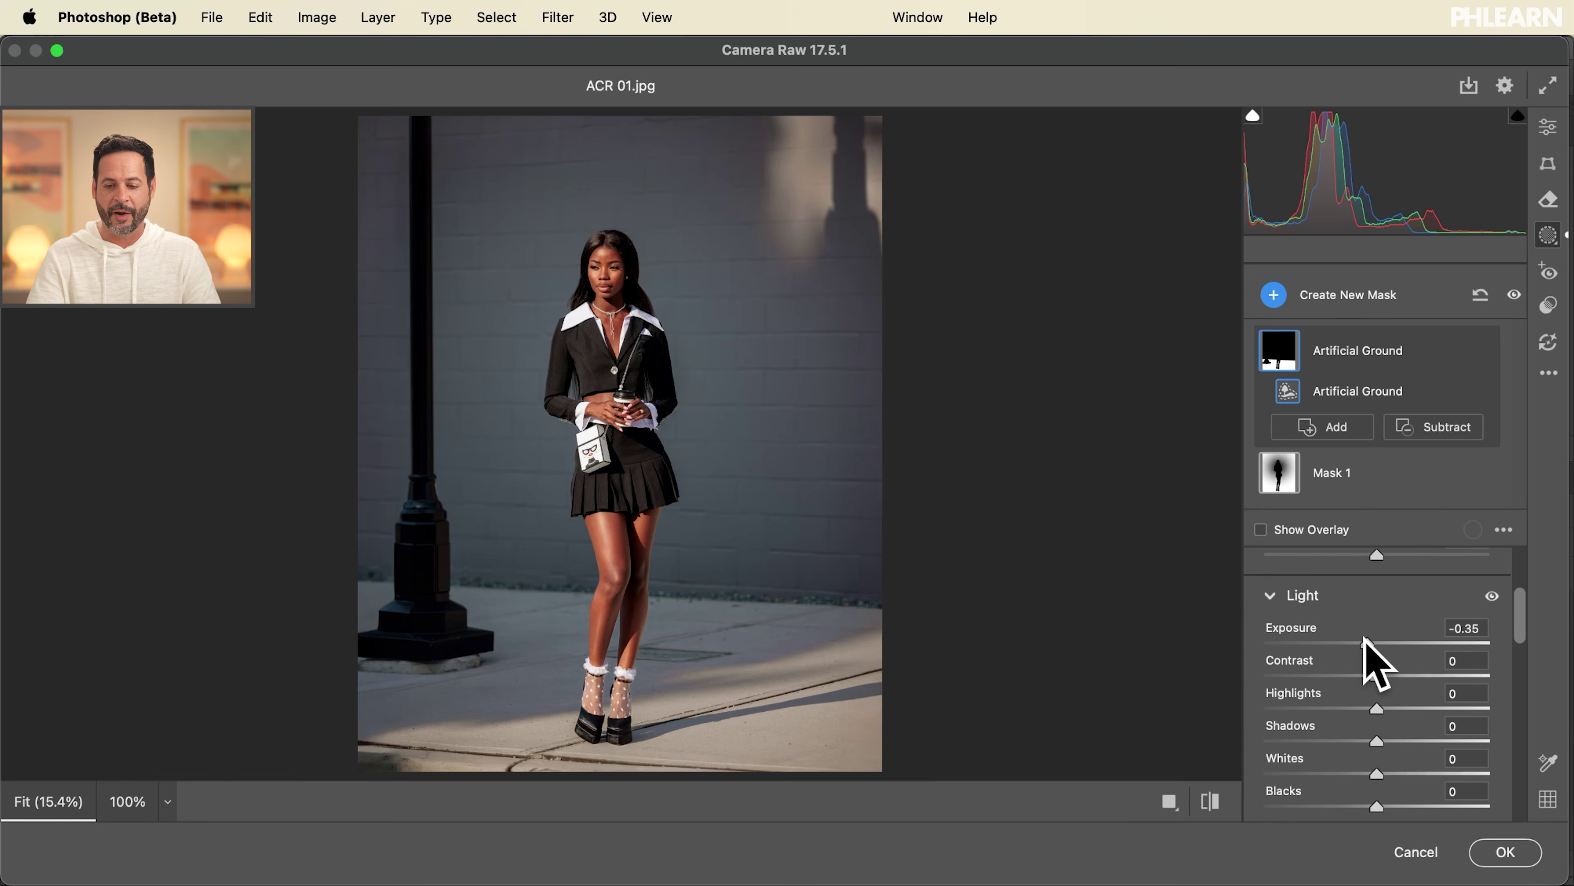
Create a Subject mask for the woman and set its Shadows to +15.
click(1328, 296)
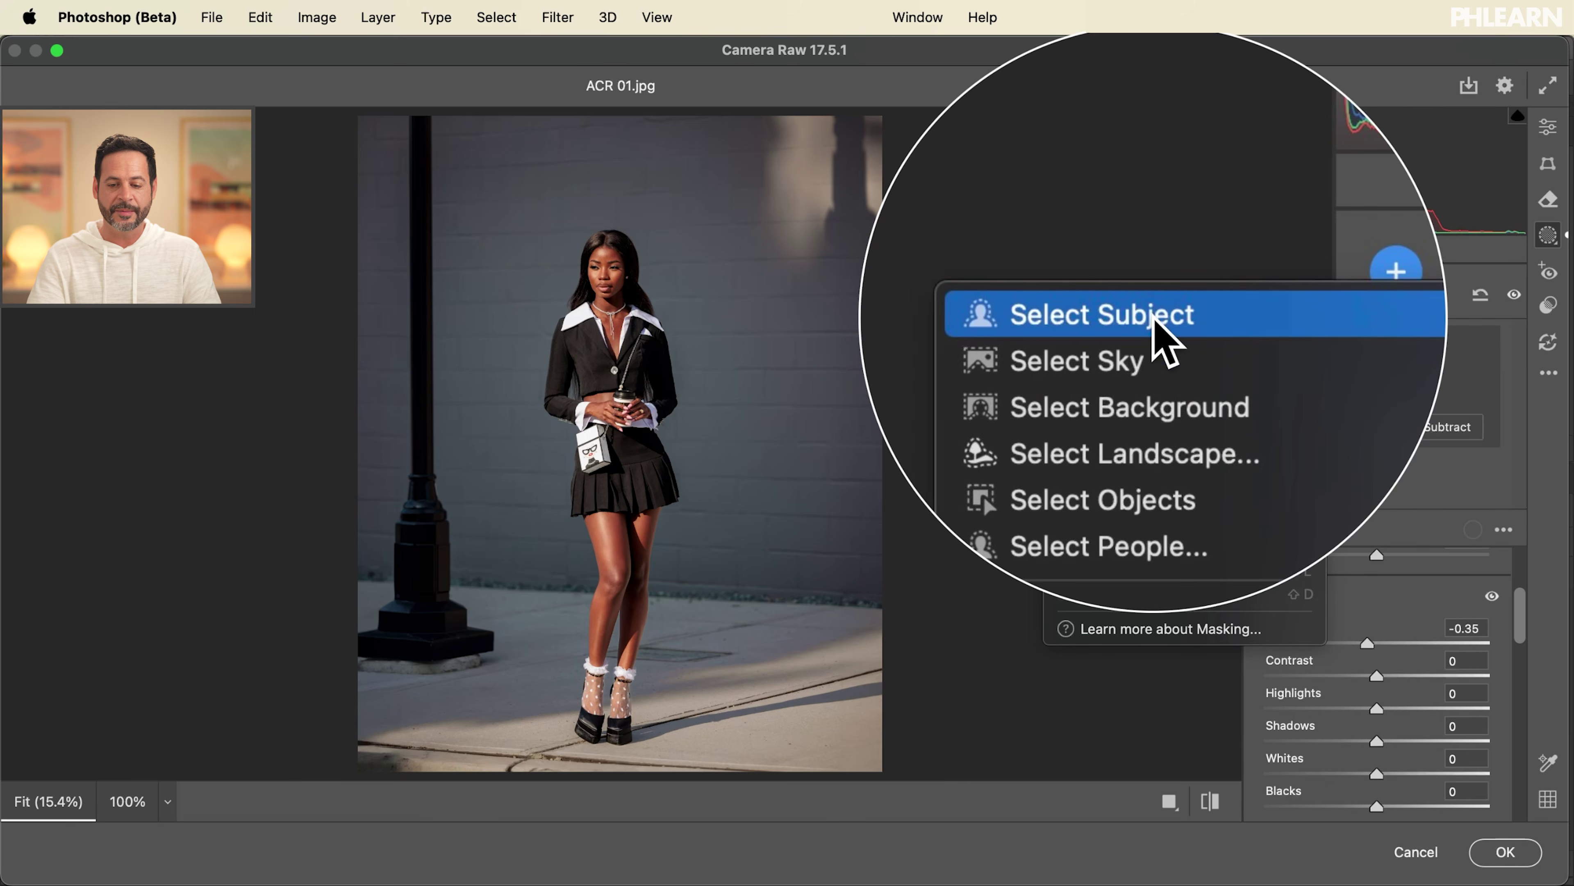
click(1154, 317)
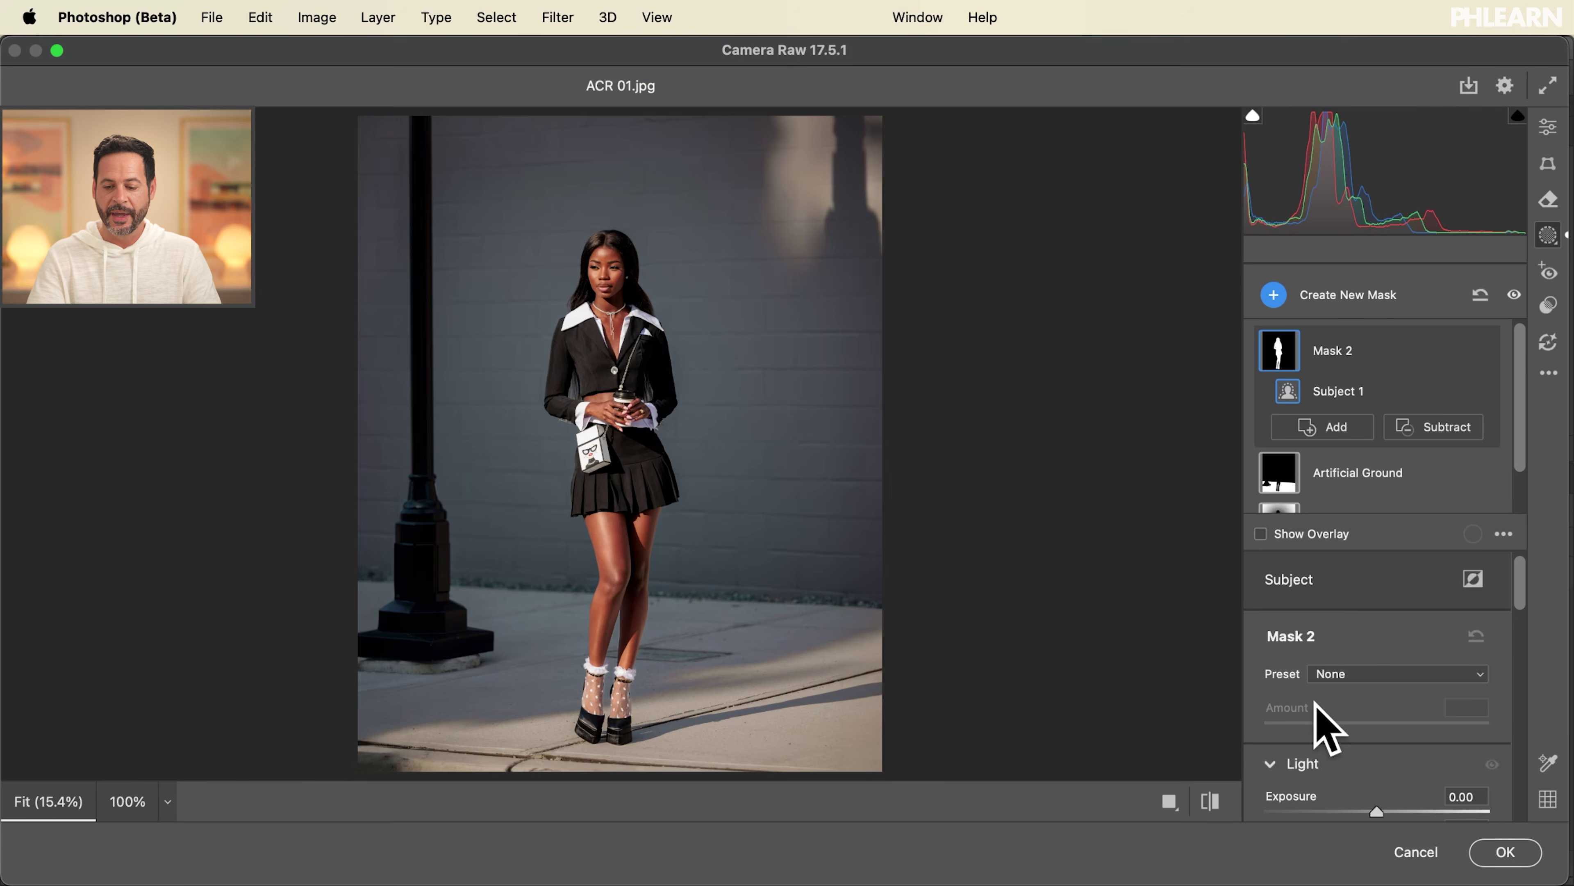
scroll(1367, 698, down, 3)
drag(1377, 755, 1389, 756)
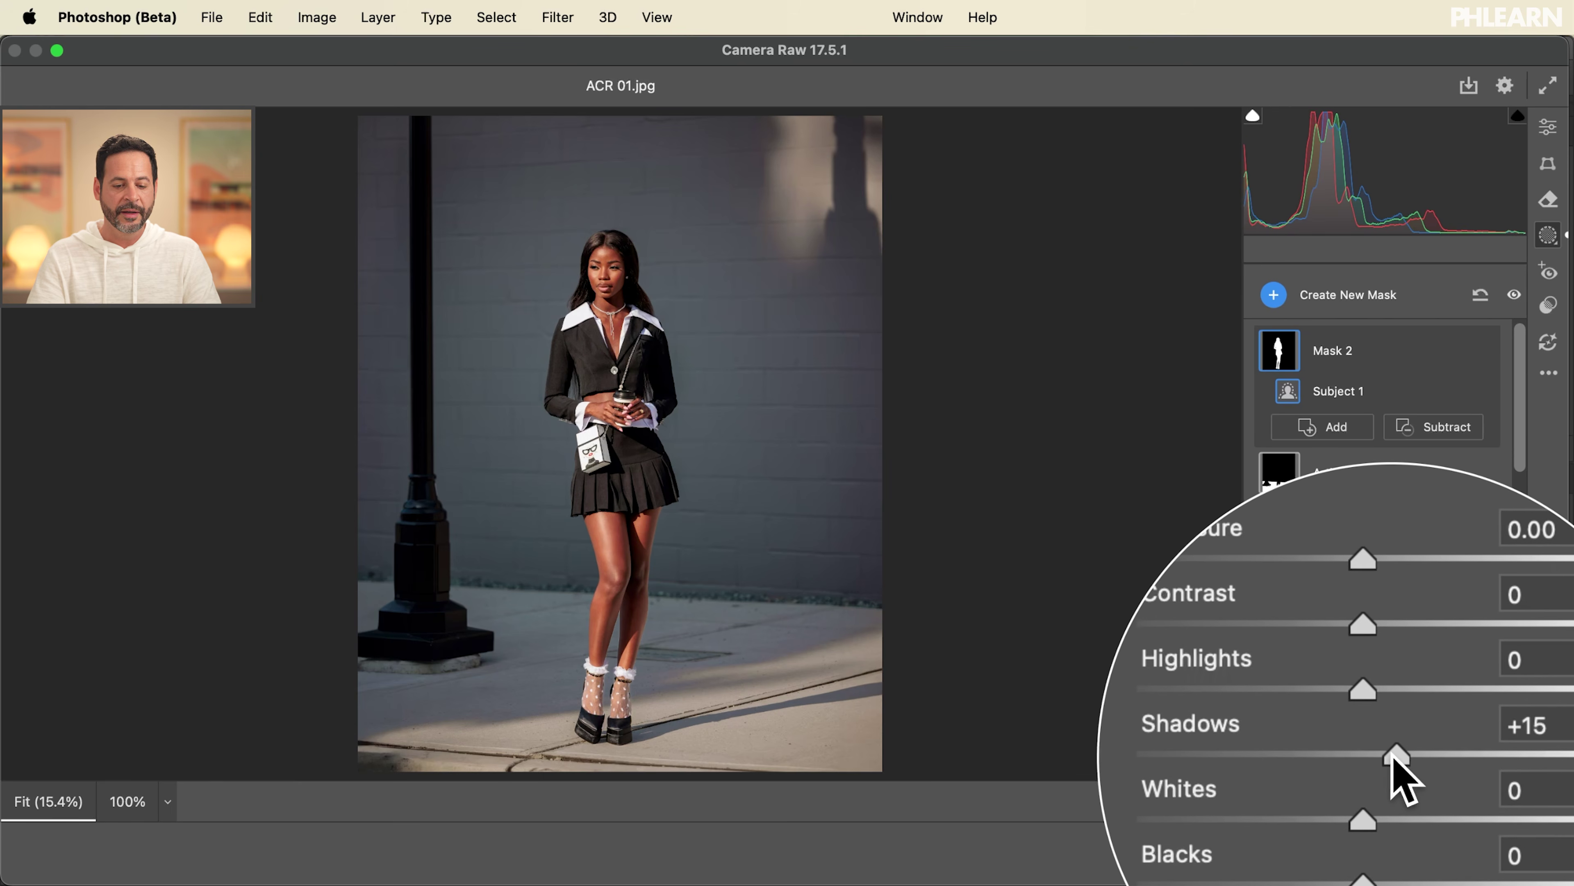
Set the subject mask's Texture to +10 and Clarity to +17.
scroll(1395, 763, down, 8)
scroll(1399, 766, down, 6)
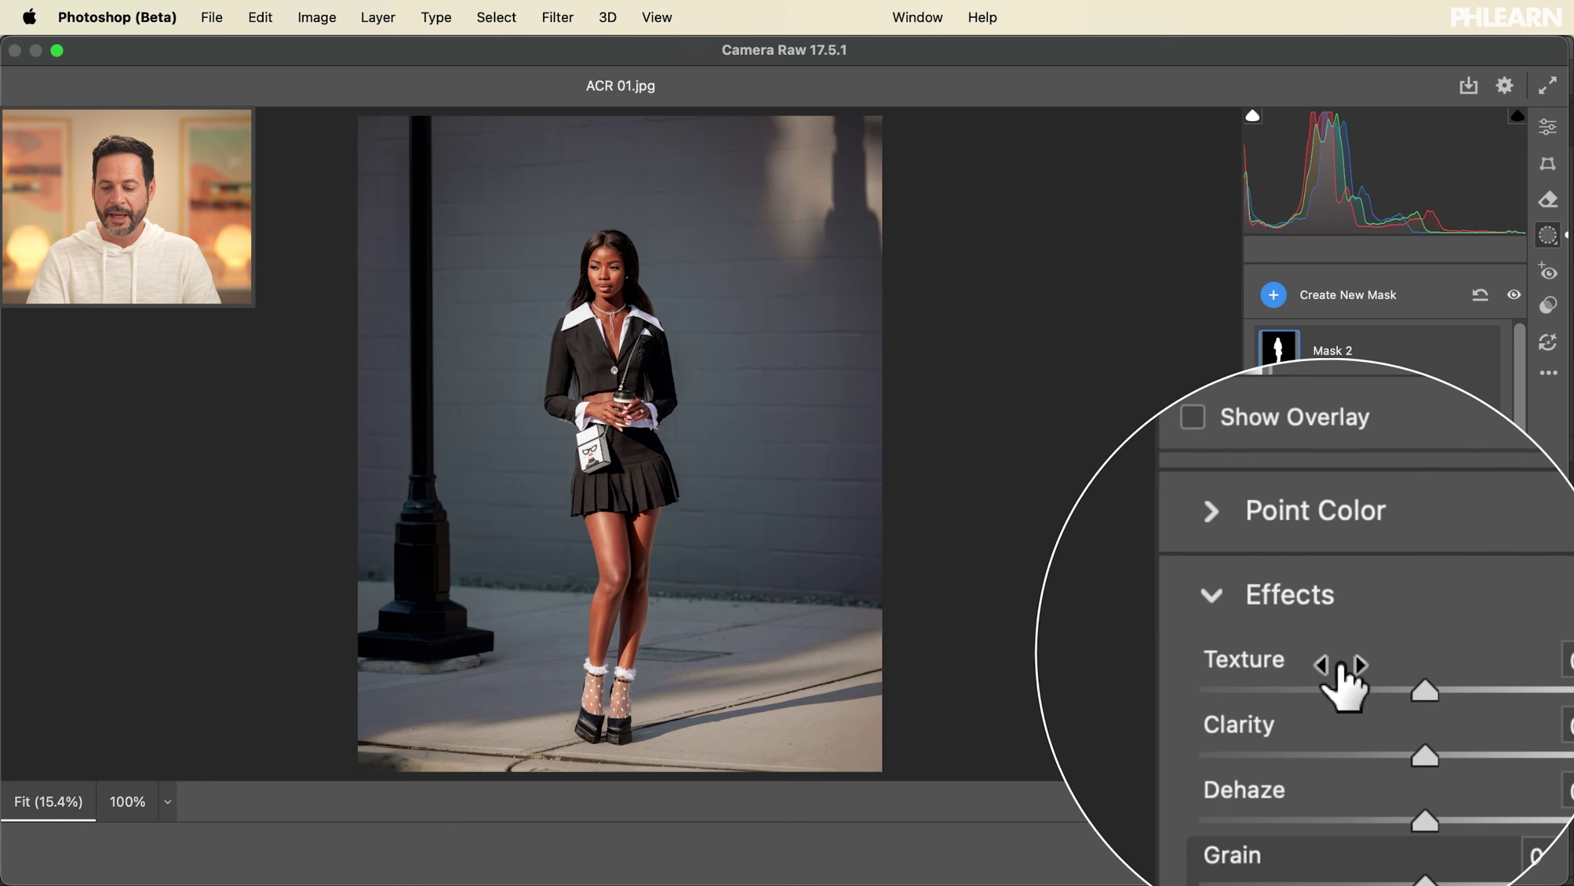
drag(1377, 670, 1396, 708)
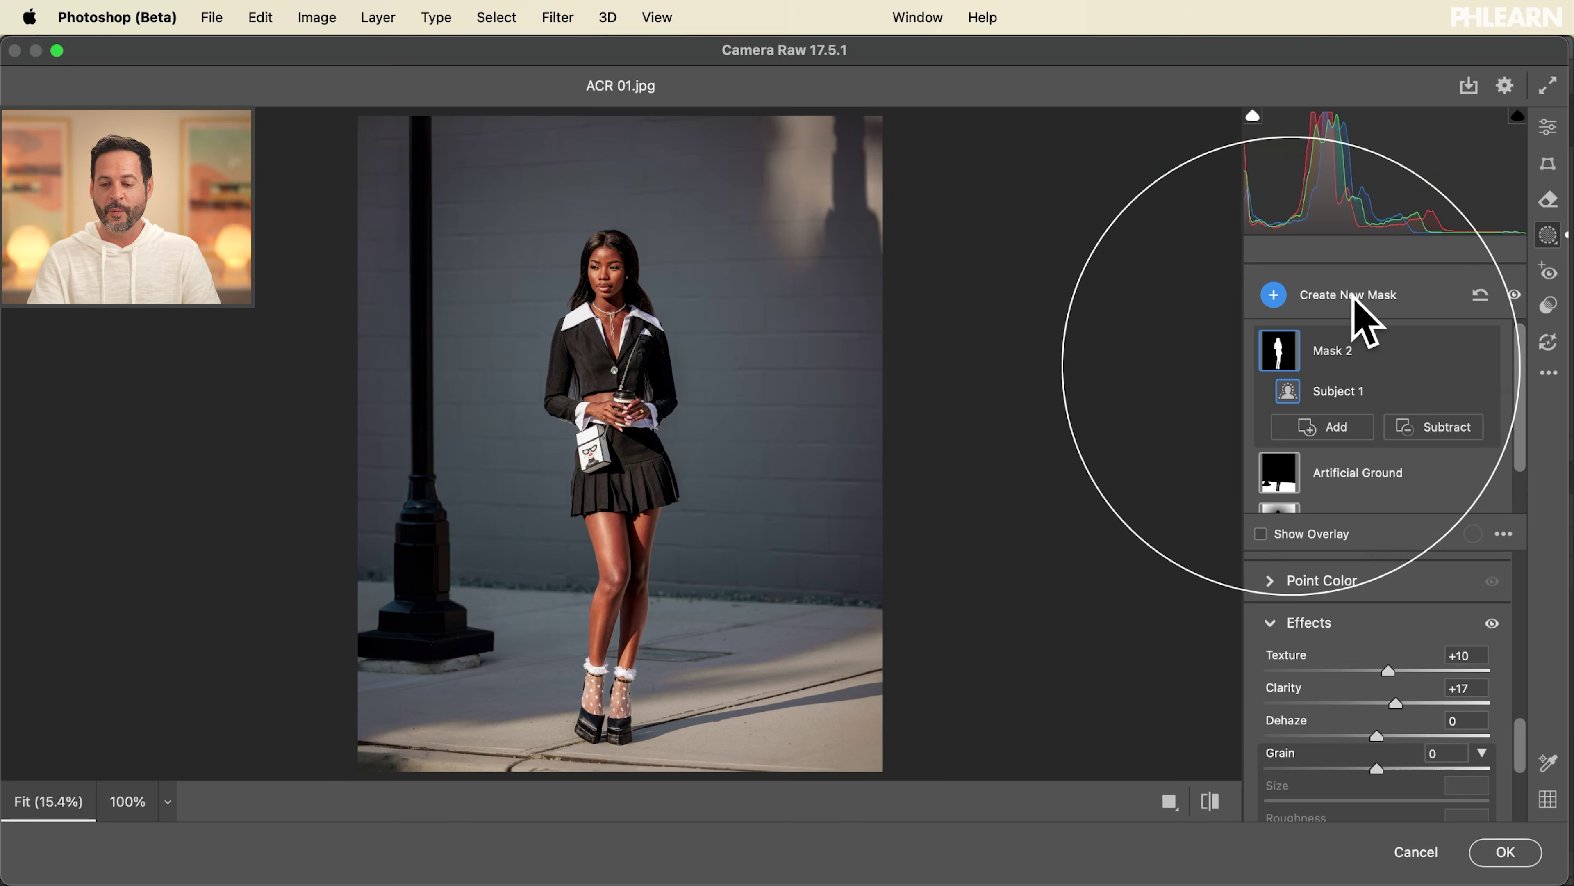
Create a People mask covering only the Clothes of Person 1.
click(1353, 297)
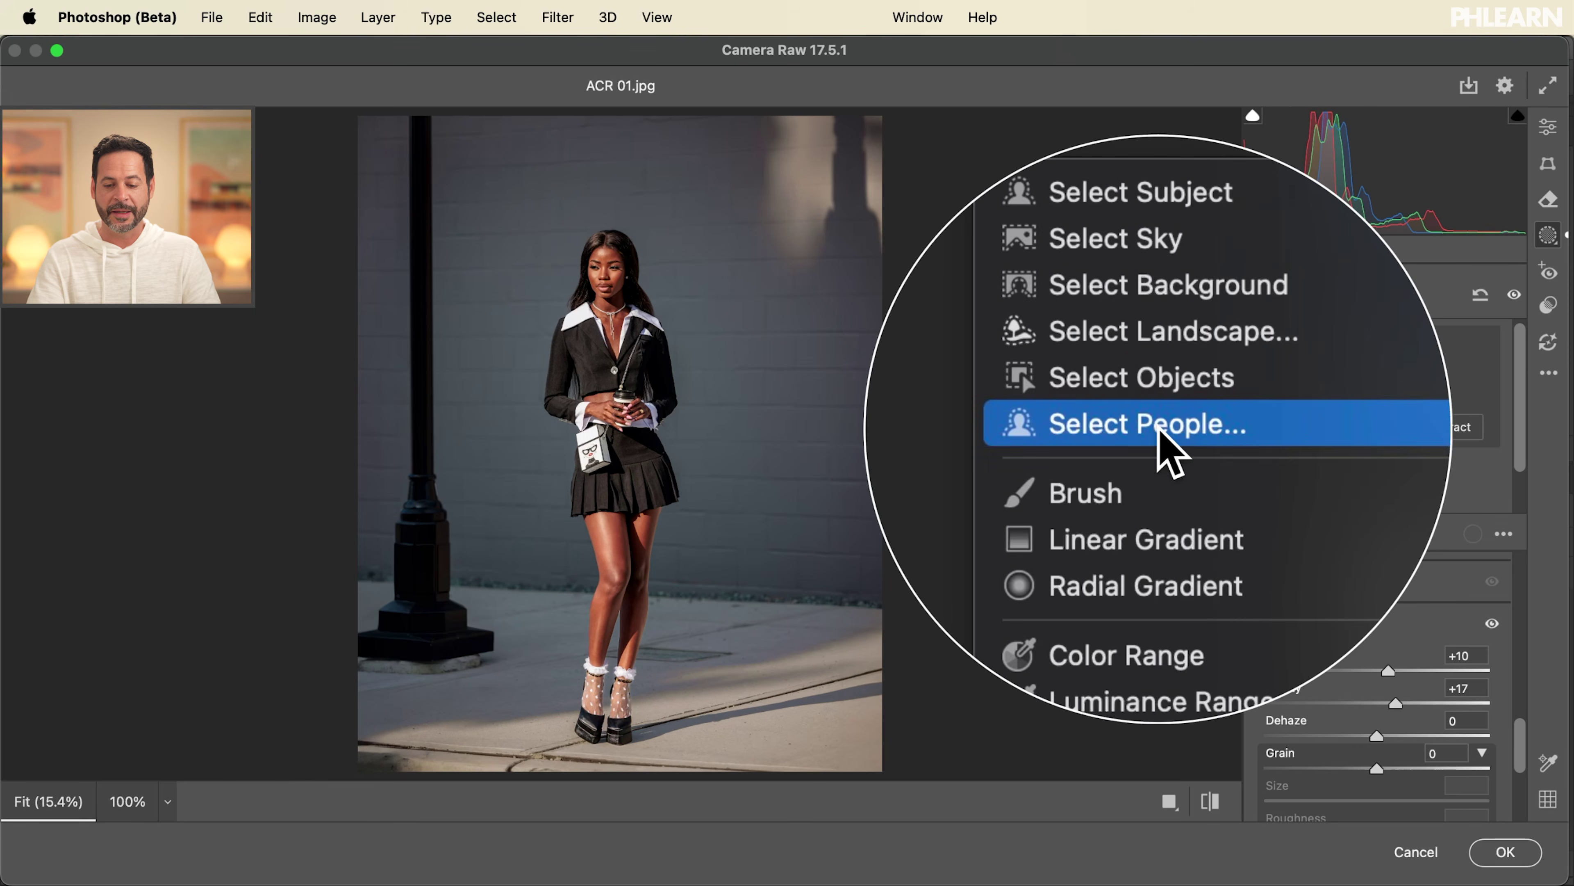
click(1158, 425)
click(1267, 415)
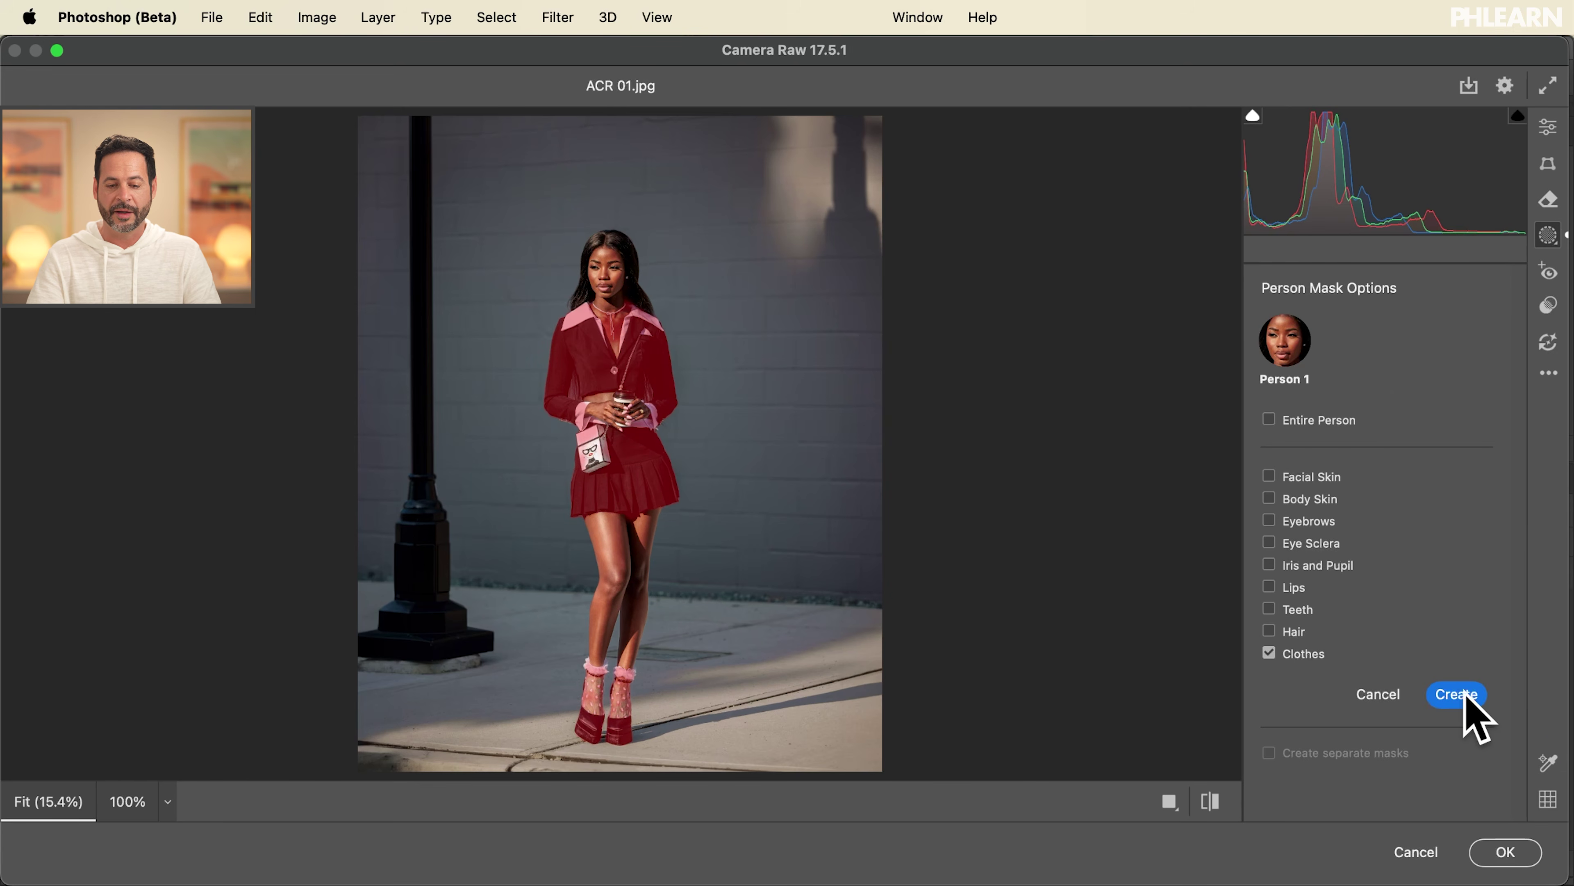
click(1465, 699)
Set the clothes mask's Exposure to +0.40, Texture to +10 and Clarity to +44.
scroll(1391, 658, down, 4)
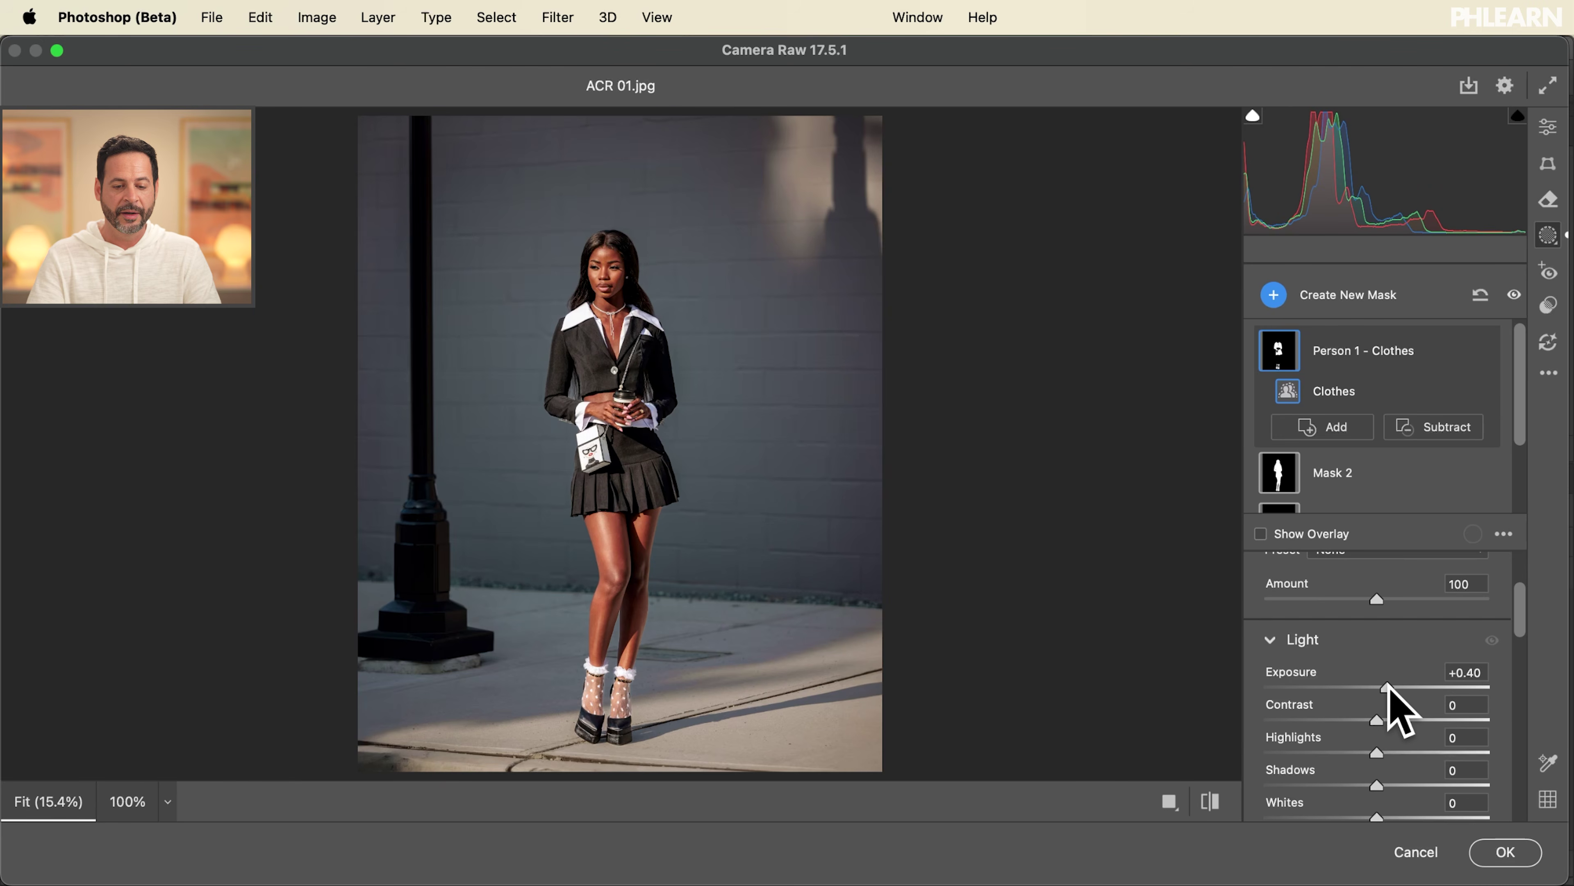
scroll(1390, 683, down, 12)
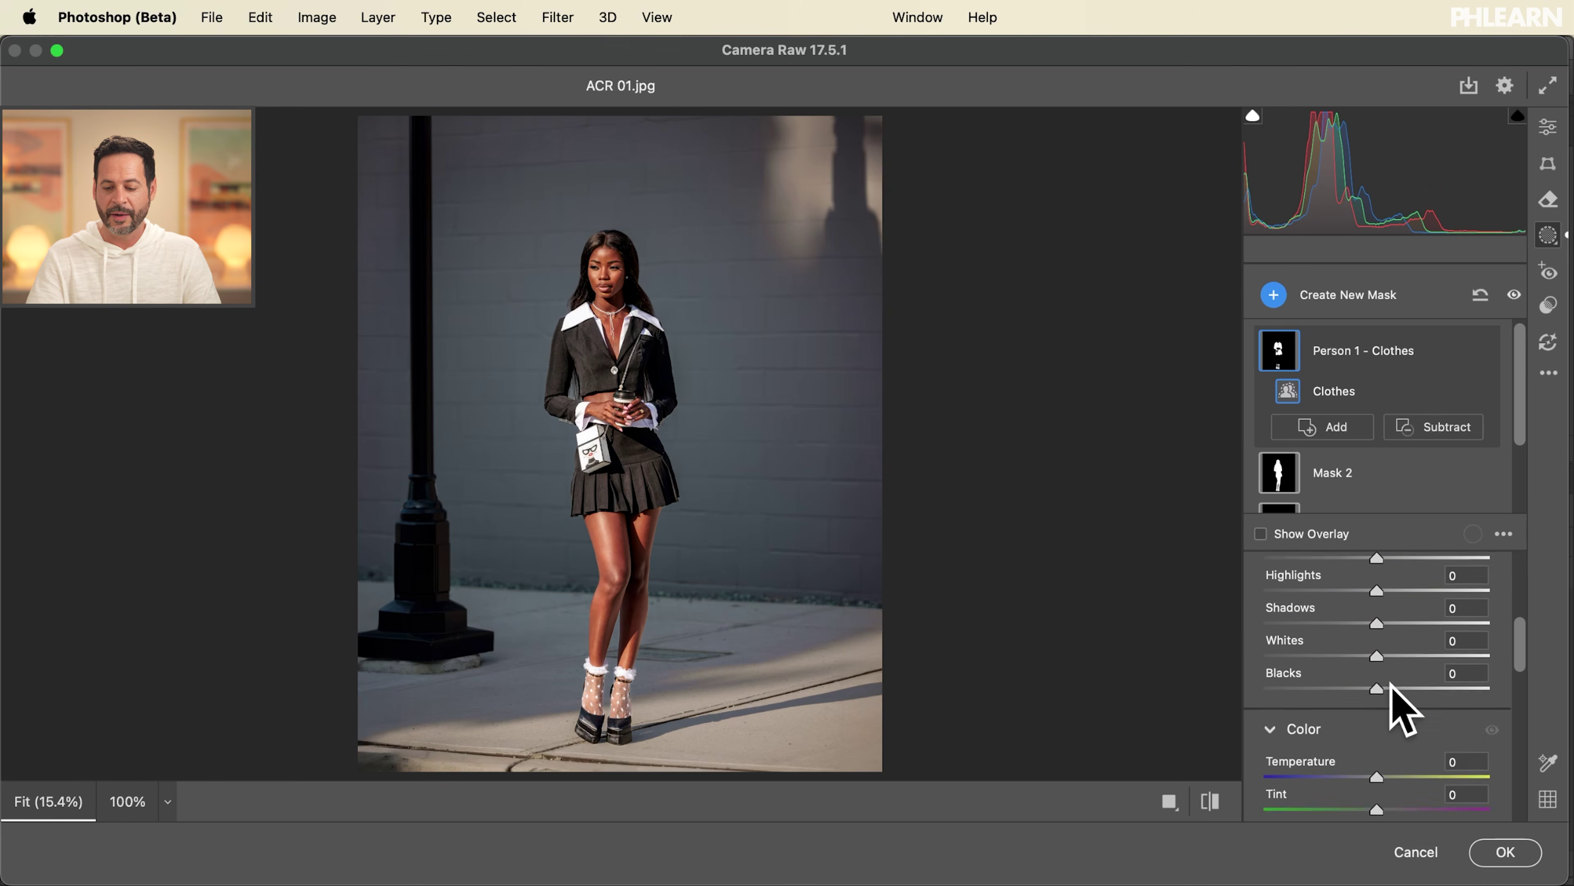
scroll(1404, 710, down, 3)
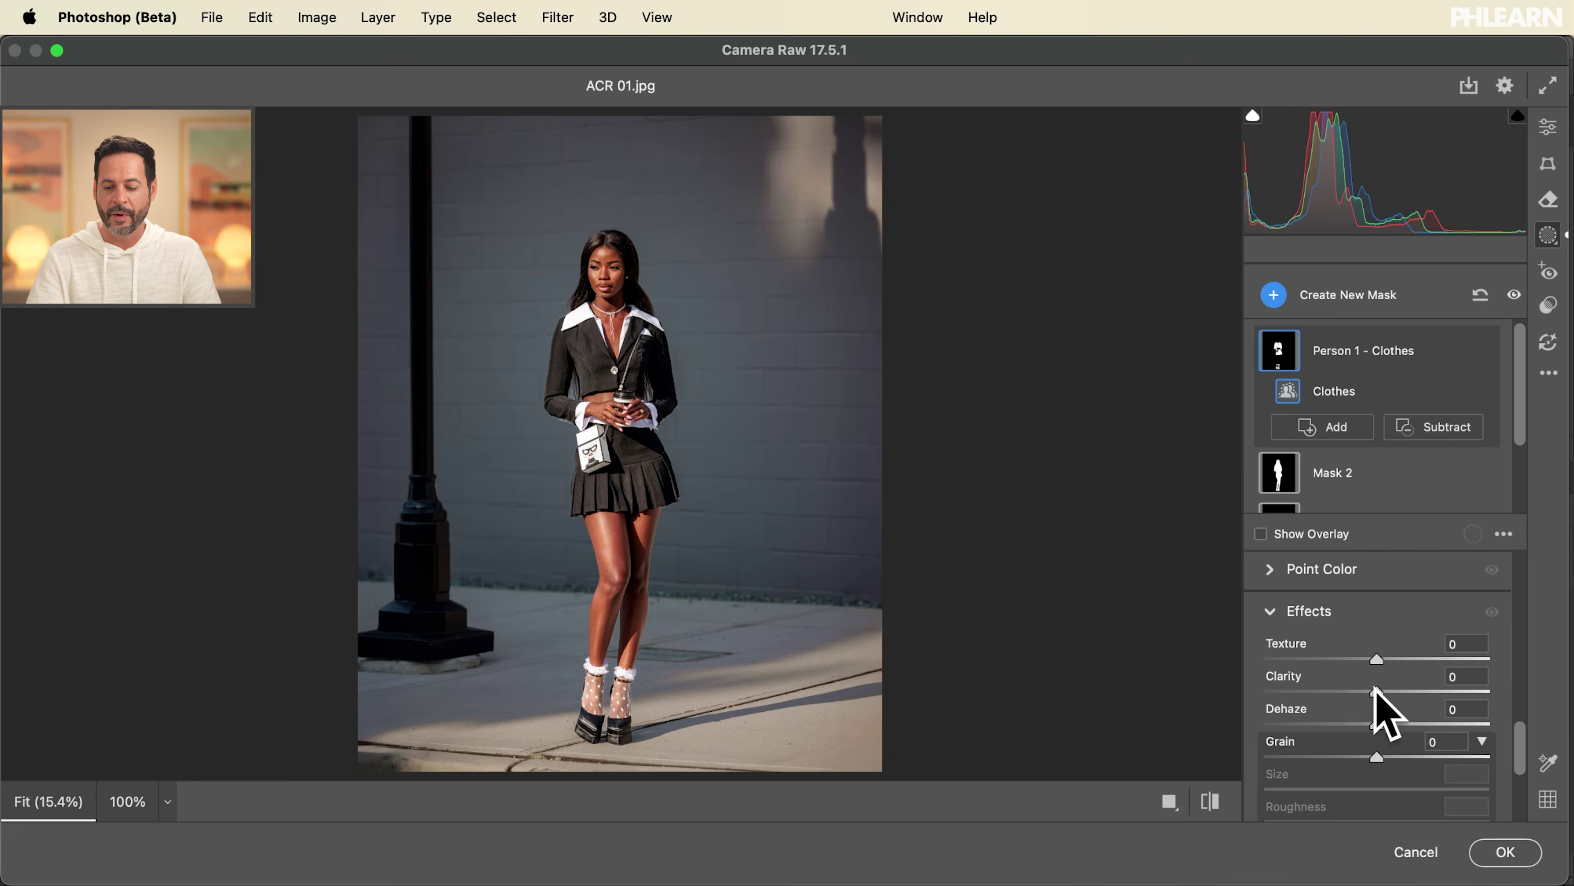
drag(1375, 689, 1389, 659)
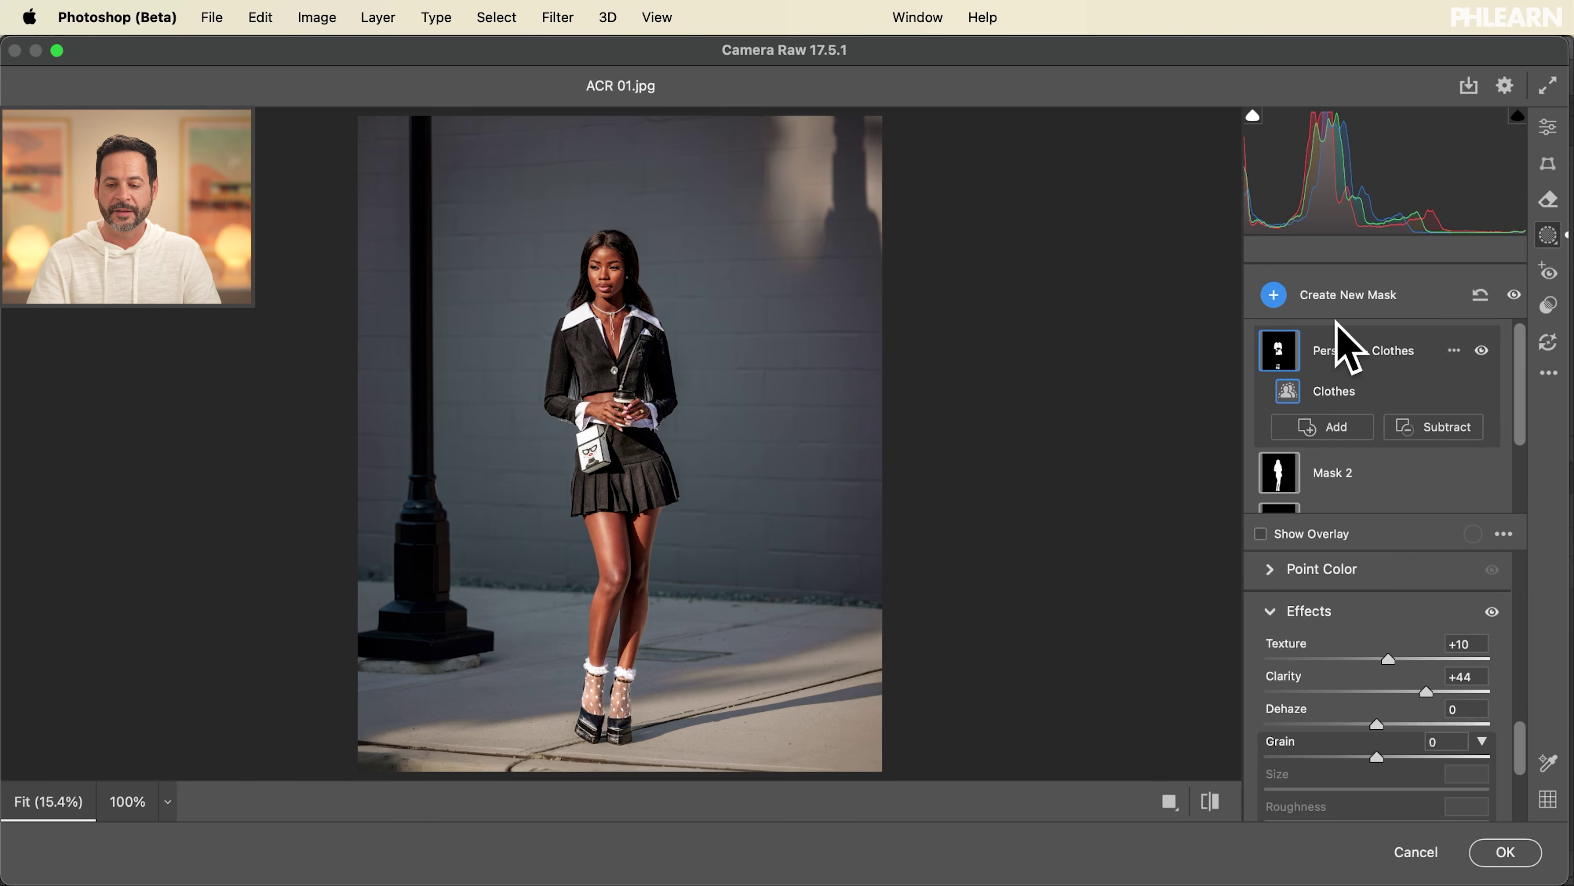
Create a radial gradient mask around the woman with Exposure +0.35, and compare the edit with the default settings.
click(1274, 294)
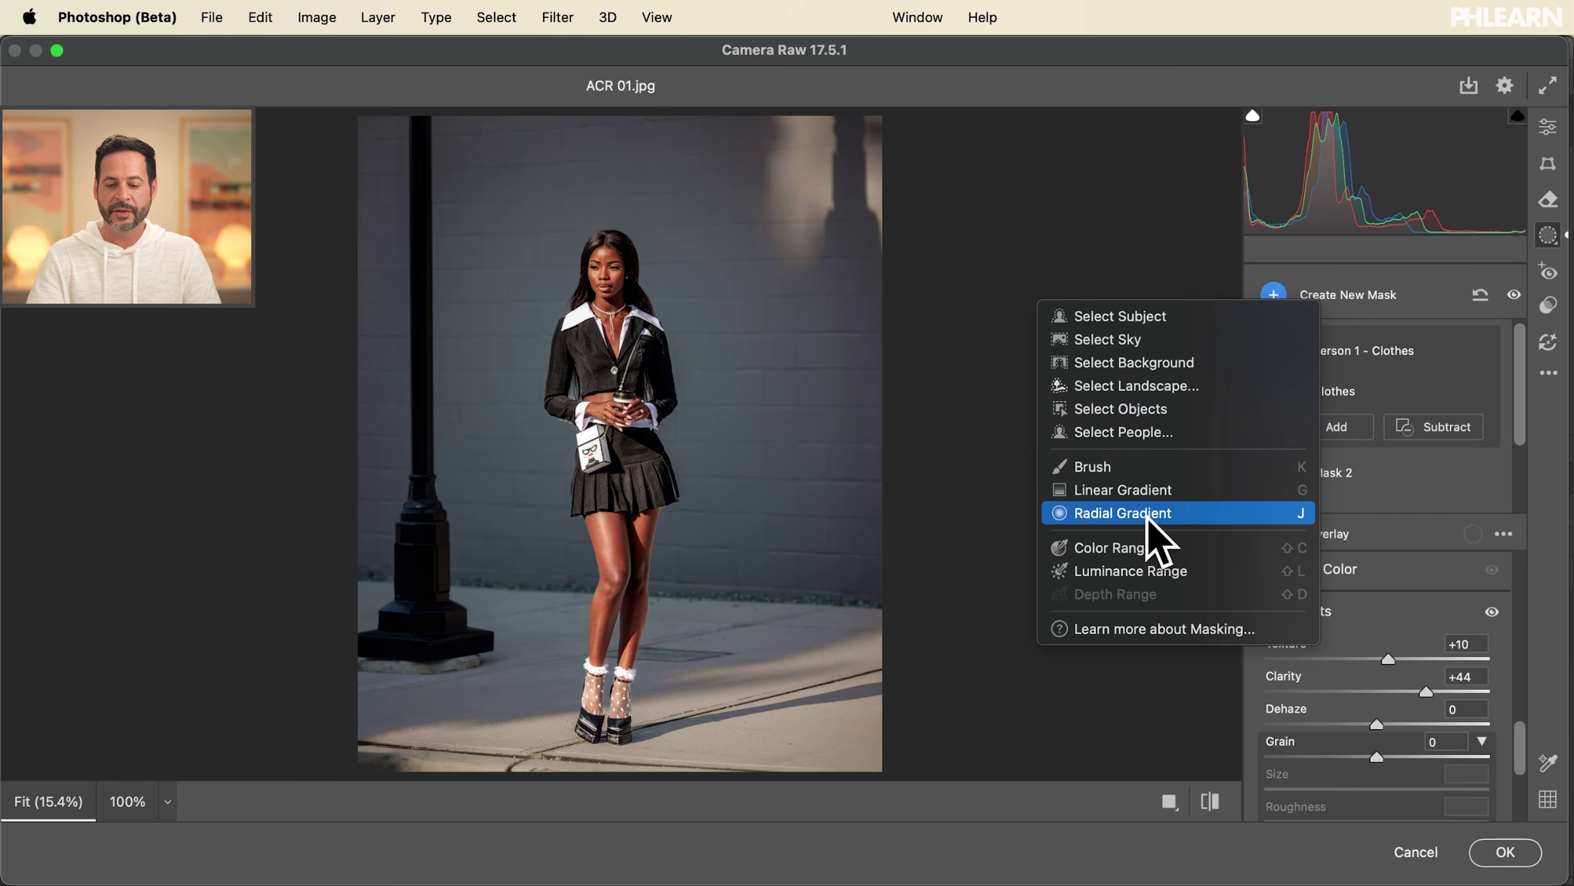
click(1146, 519)
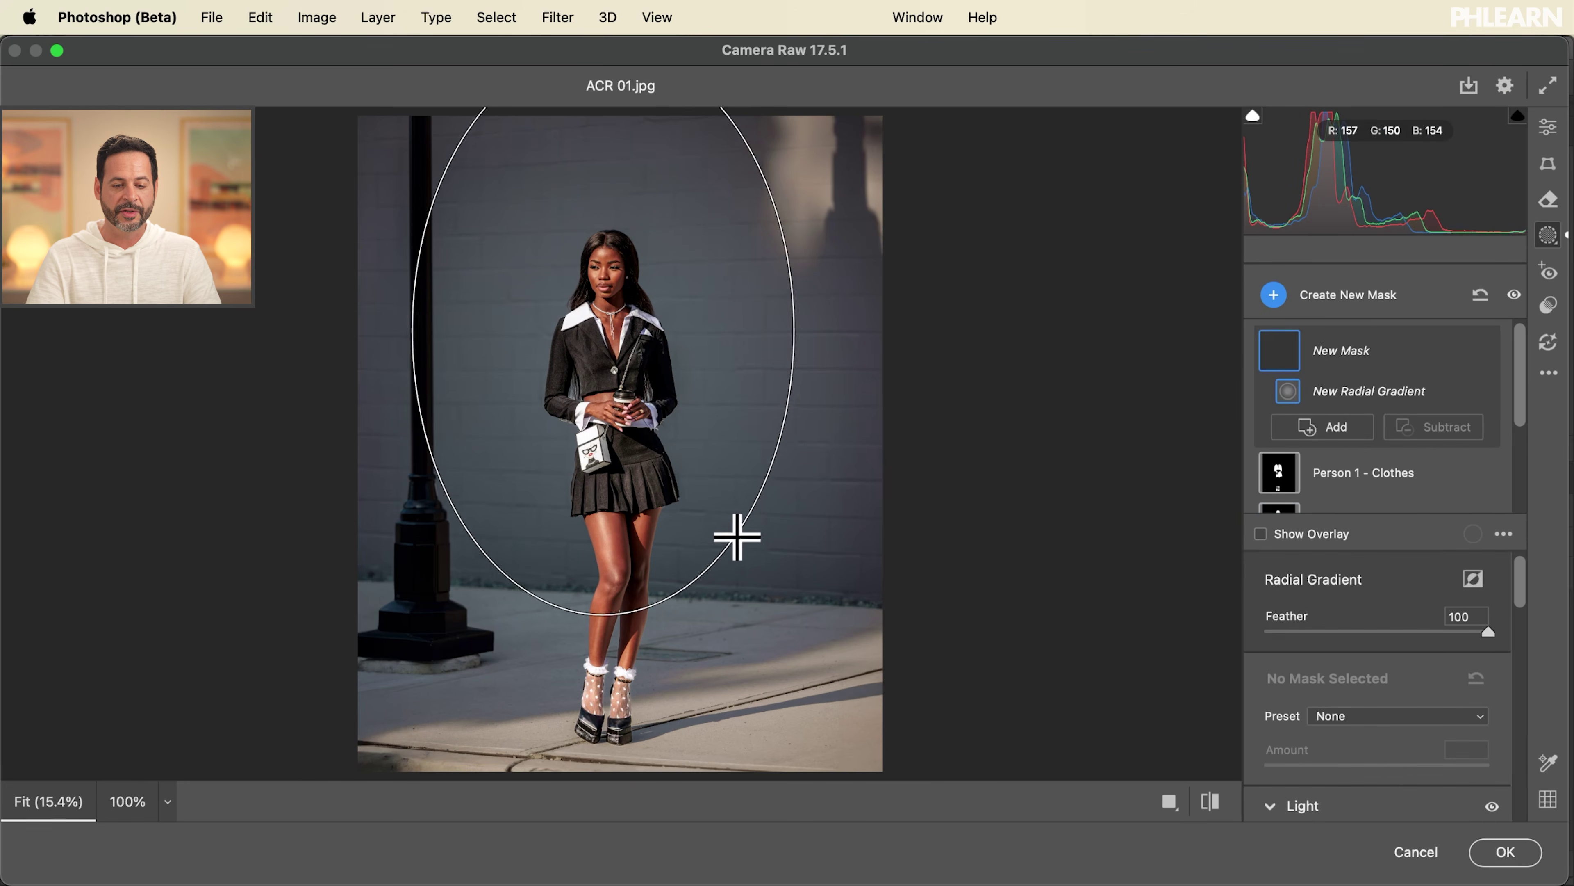
scroll(1333, 679, down, 3)
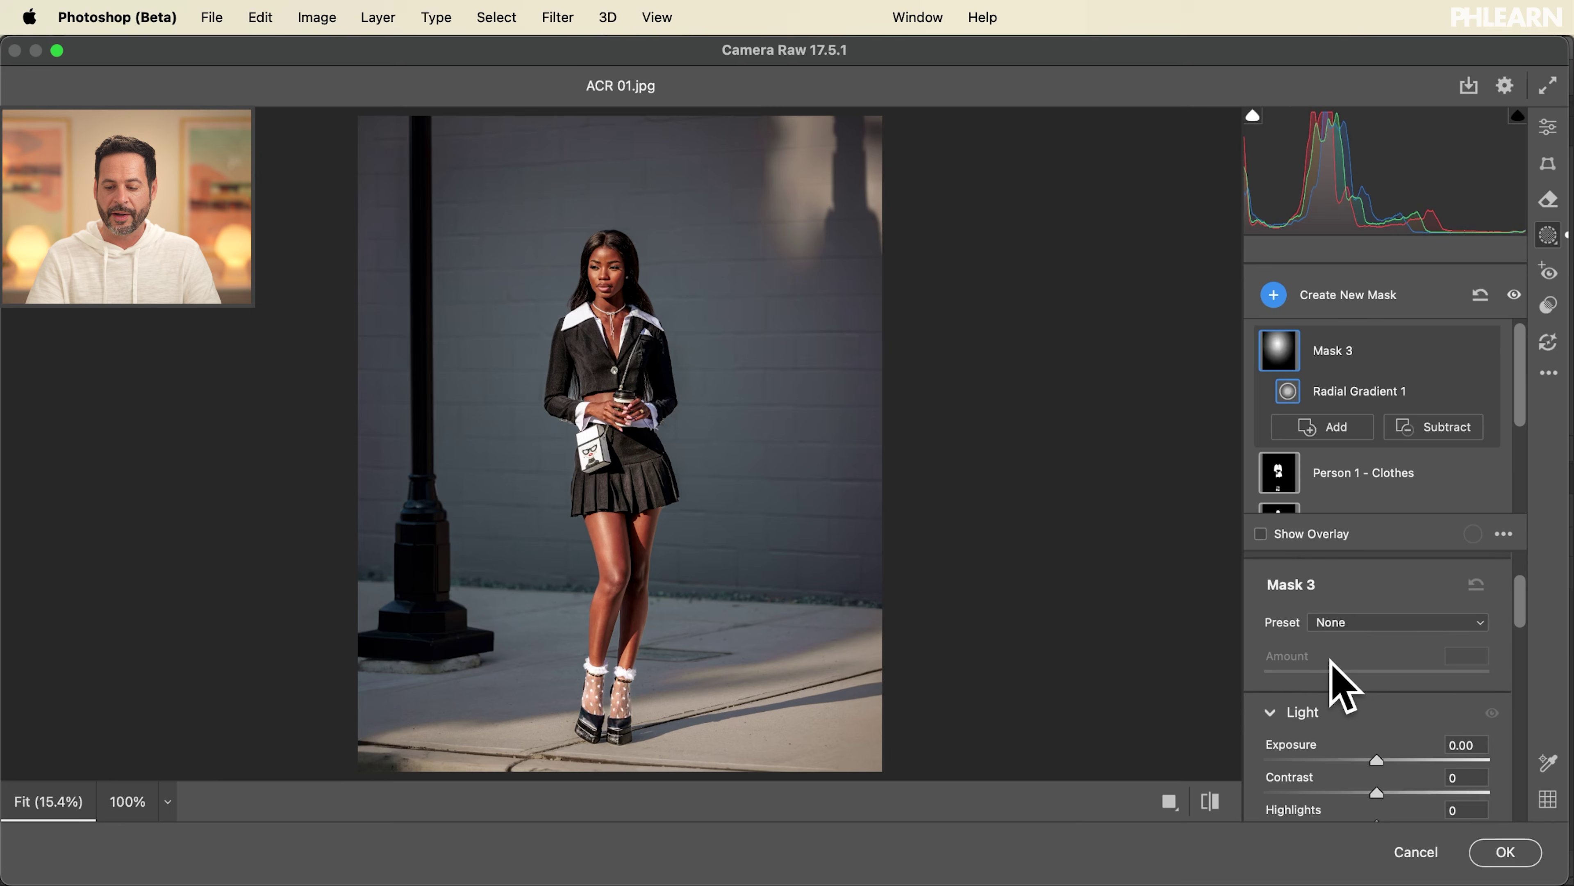
drag(1376, 738, 1386, 742)
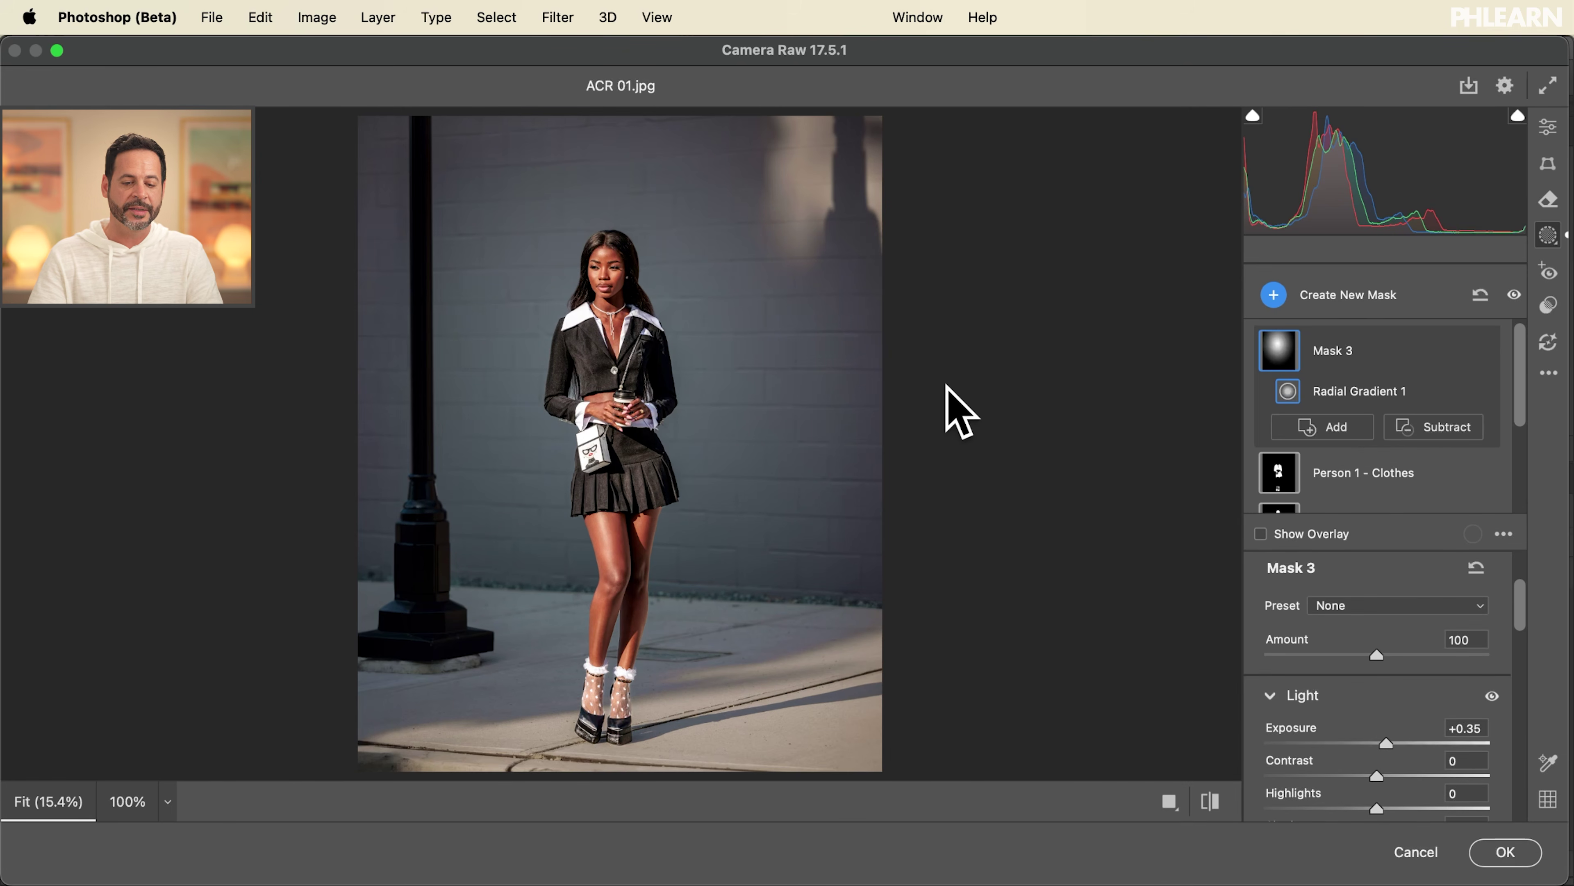
click(1209, 804)
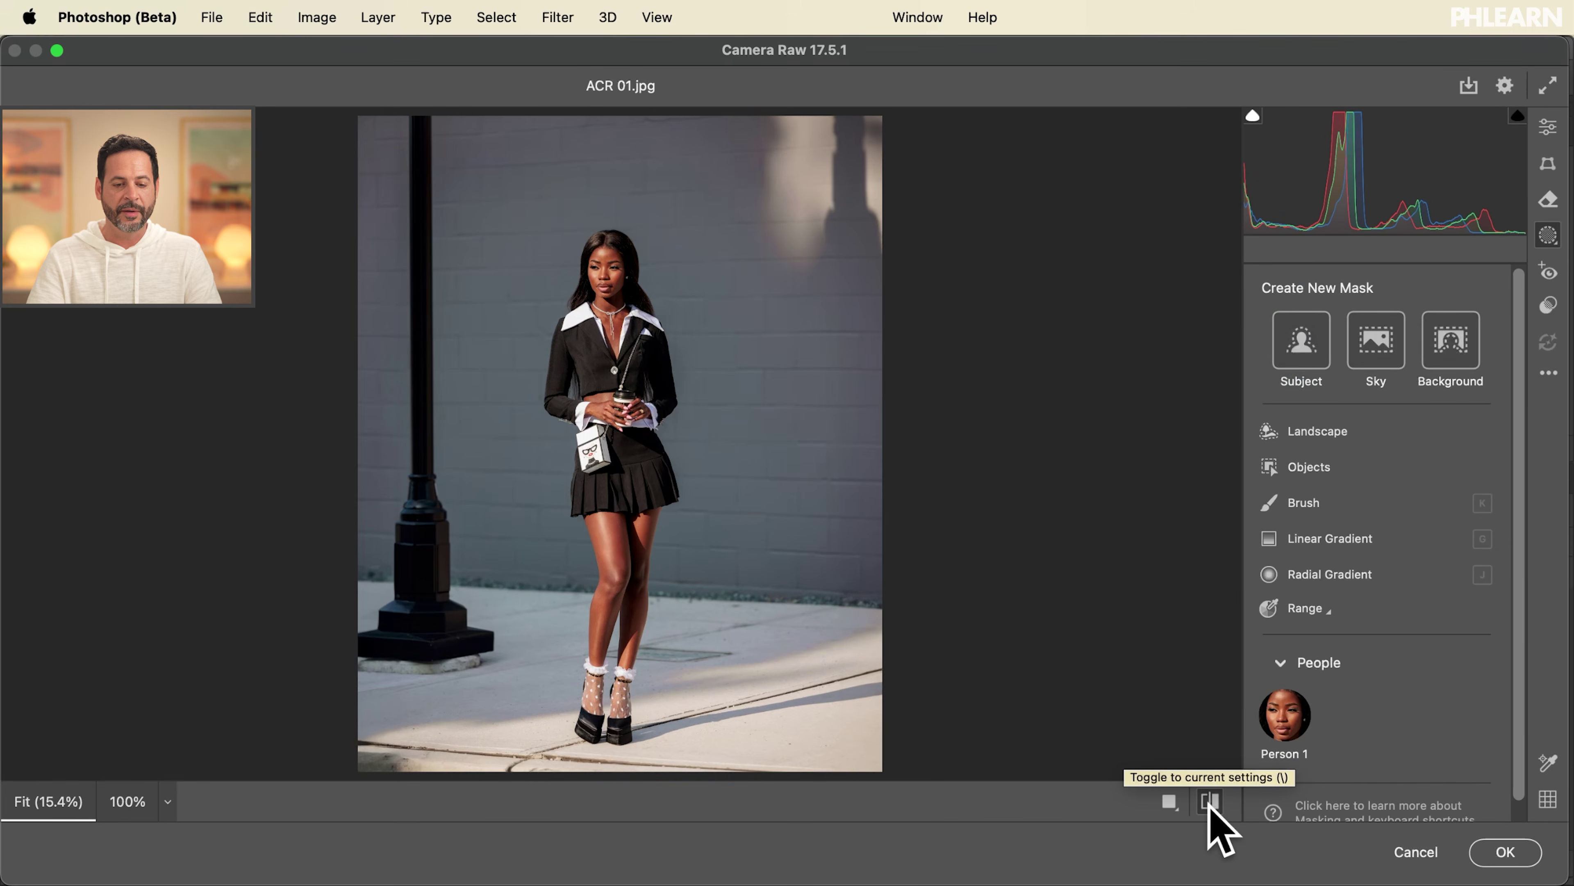
click(1209, 804)
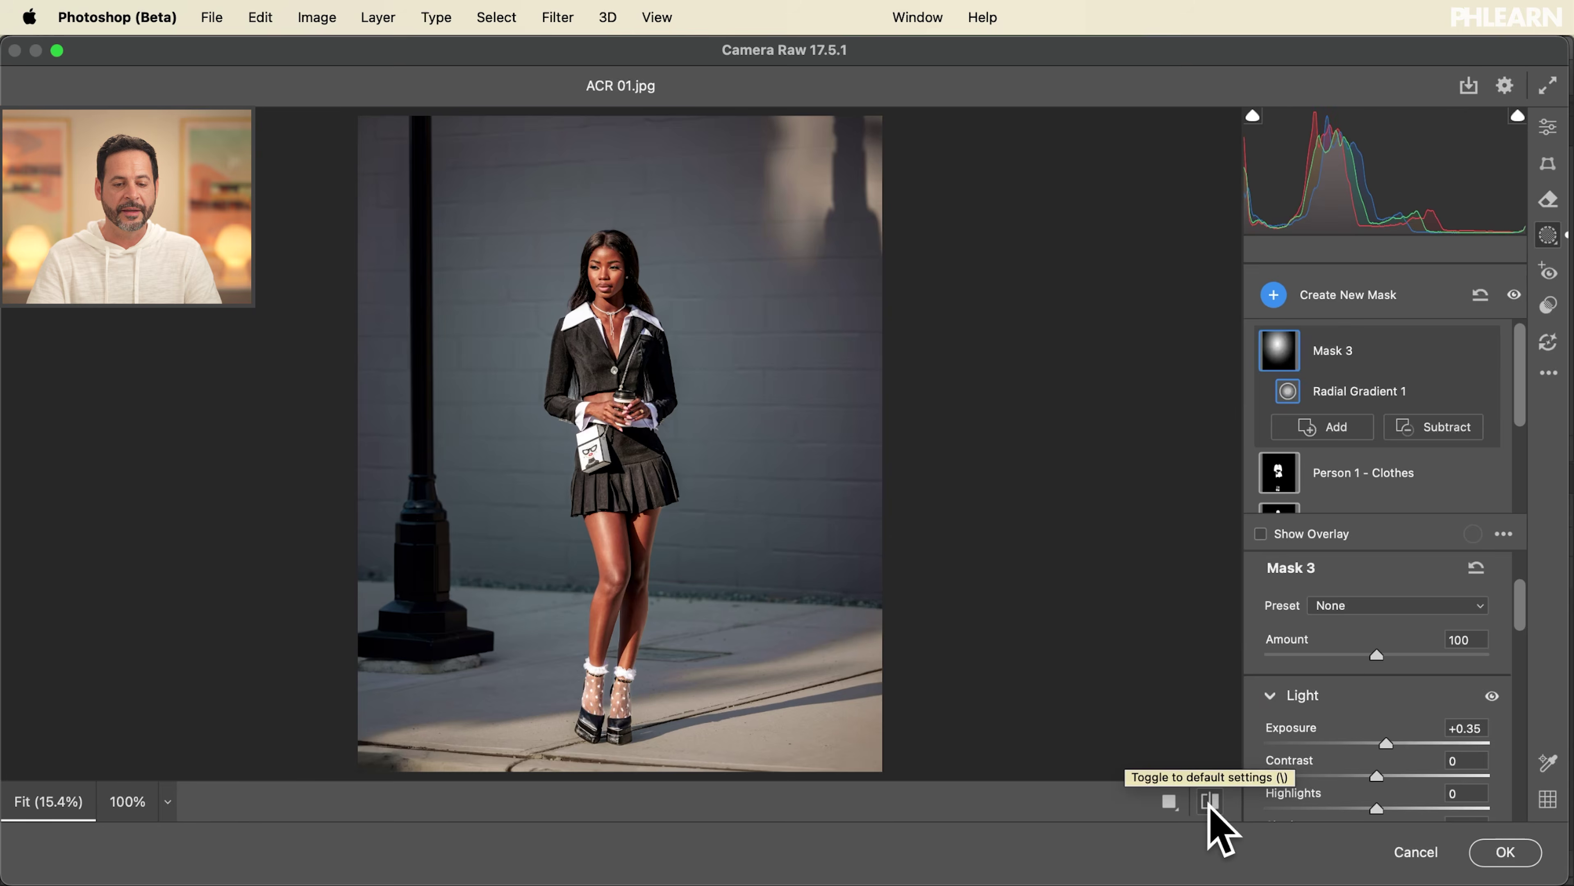
Enlarge and slightly reposition the radial gradient subtracted from Mask 1 around the woman, and apply the Camera Raw edits.
scroll(1404, 373, down, 5)
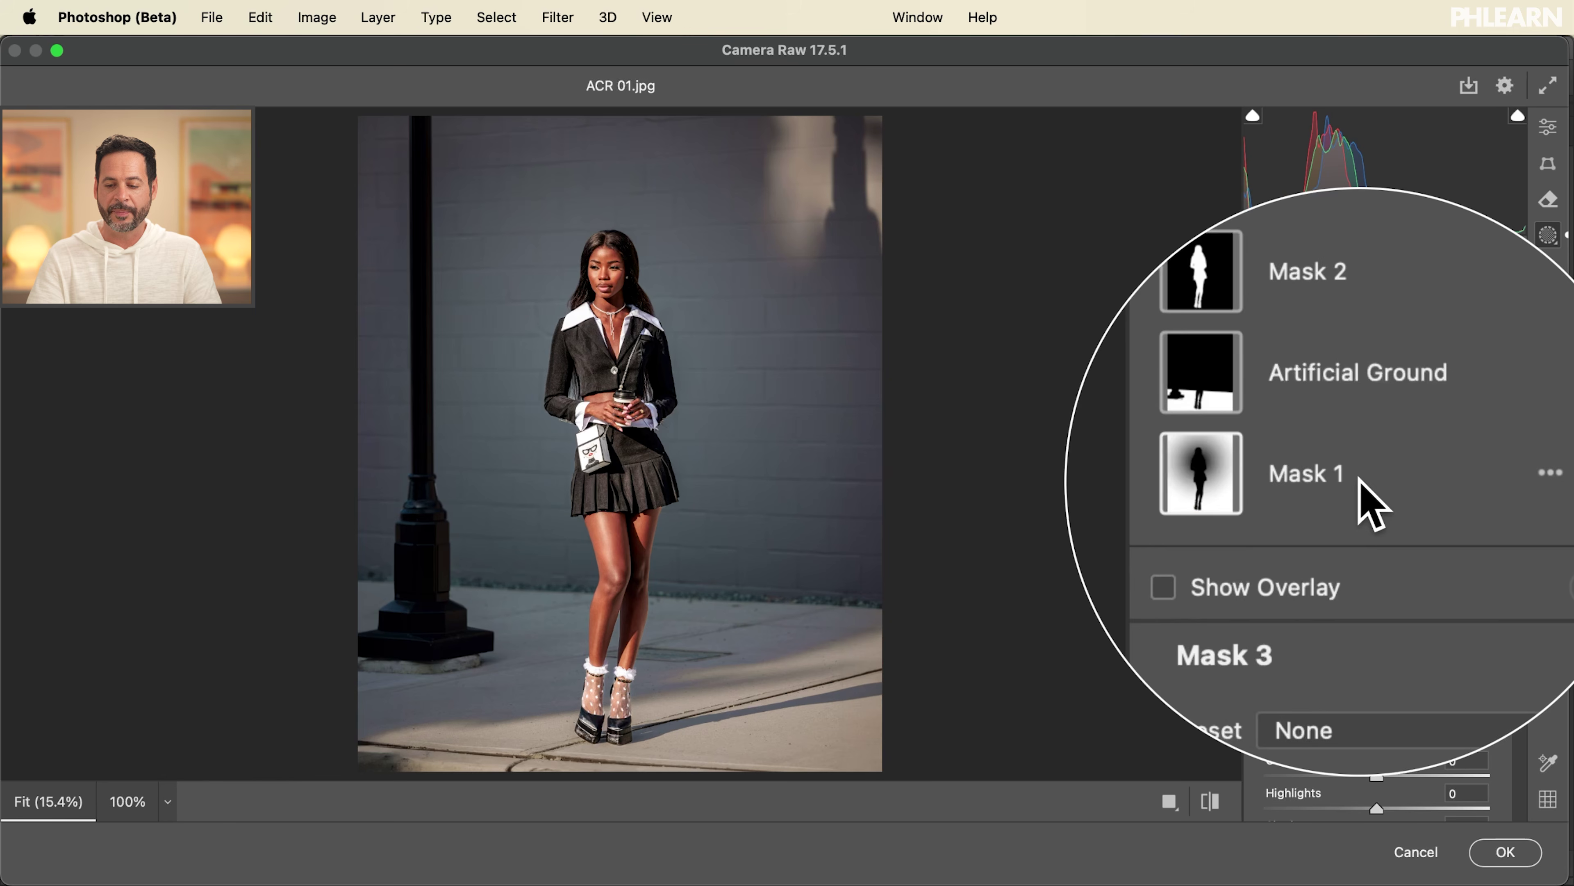
click(1357, 470)
scroll(1363, 478, down, 3)
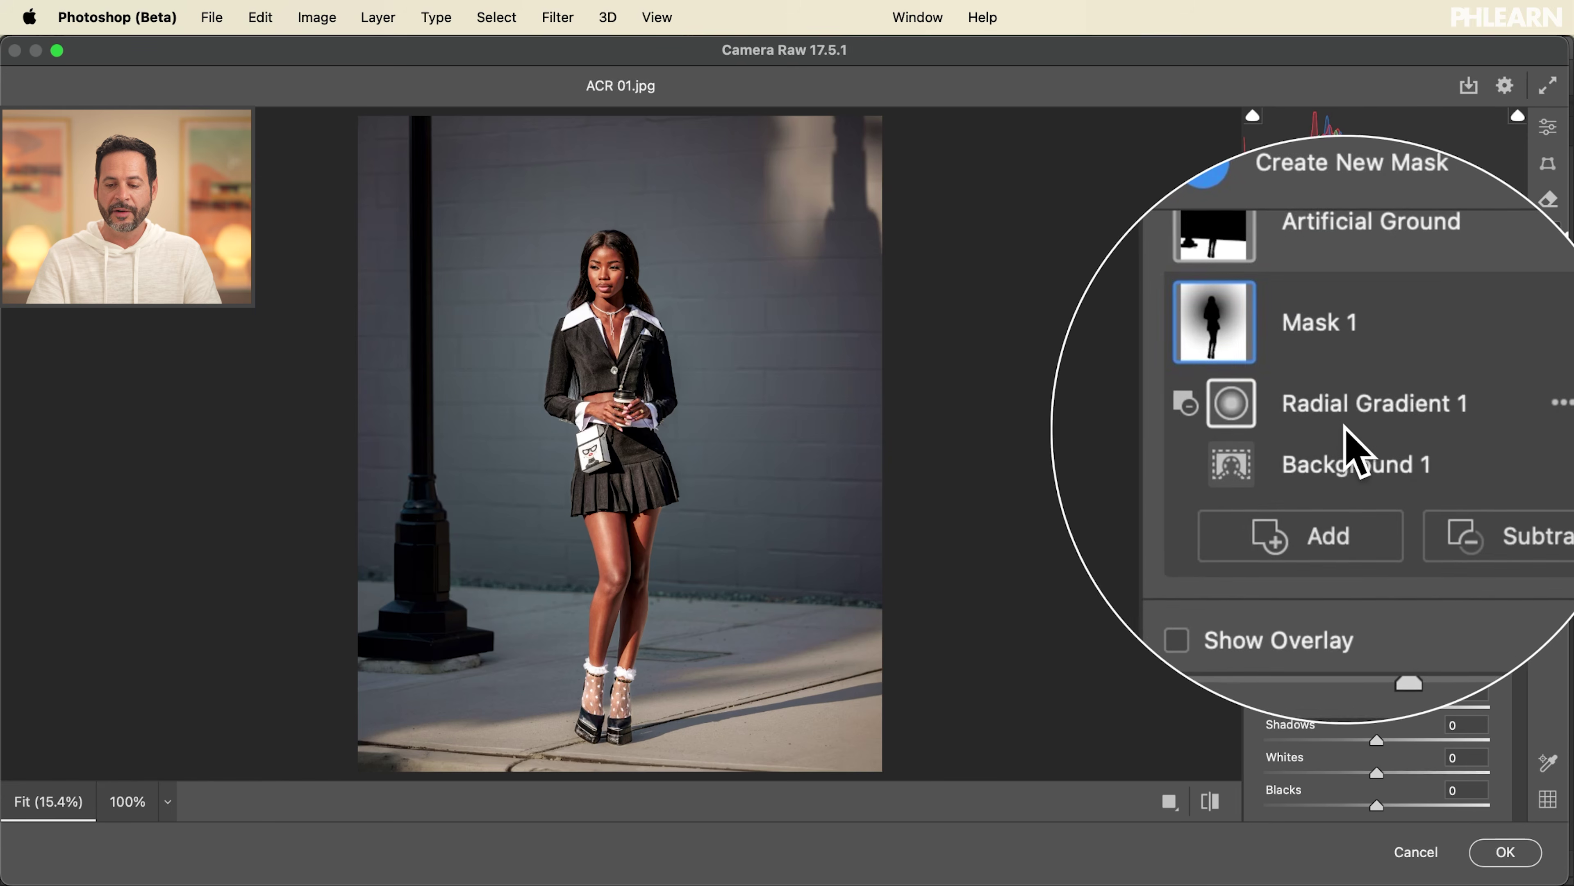
click(1344, 421)
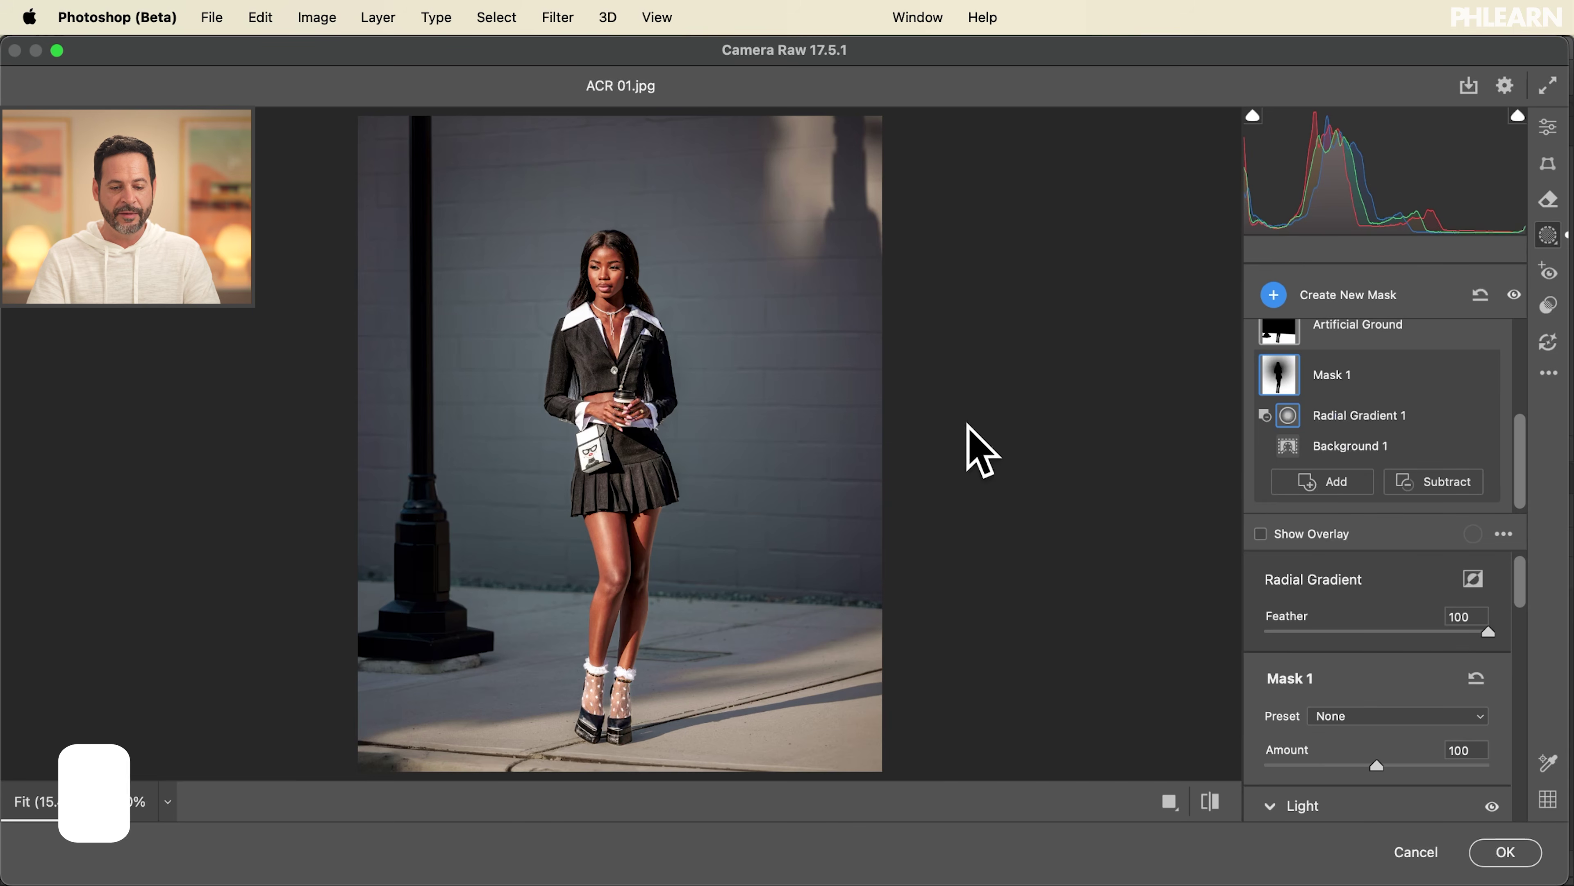
key(v)
drag(616, 607, 620, 693)
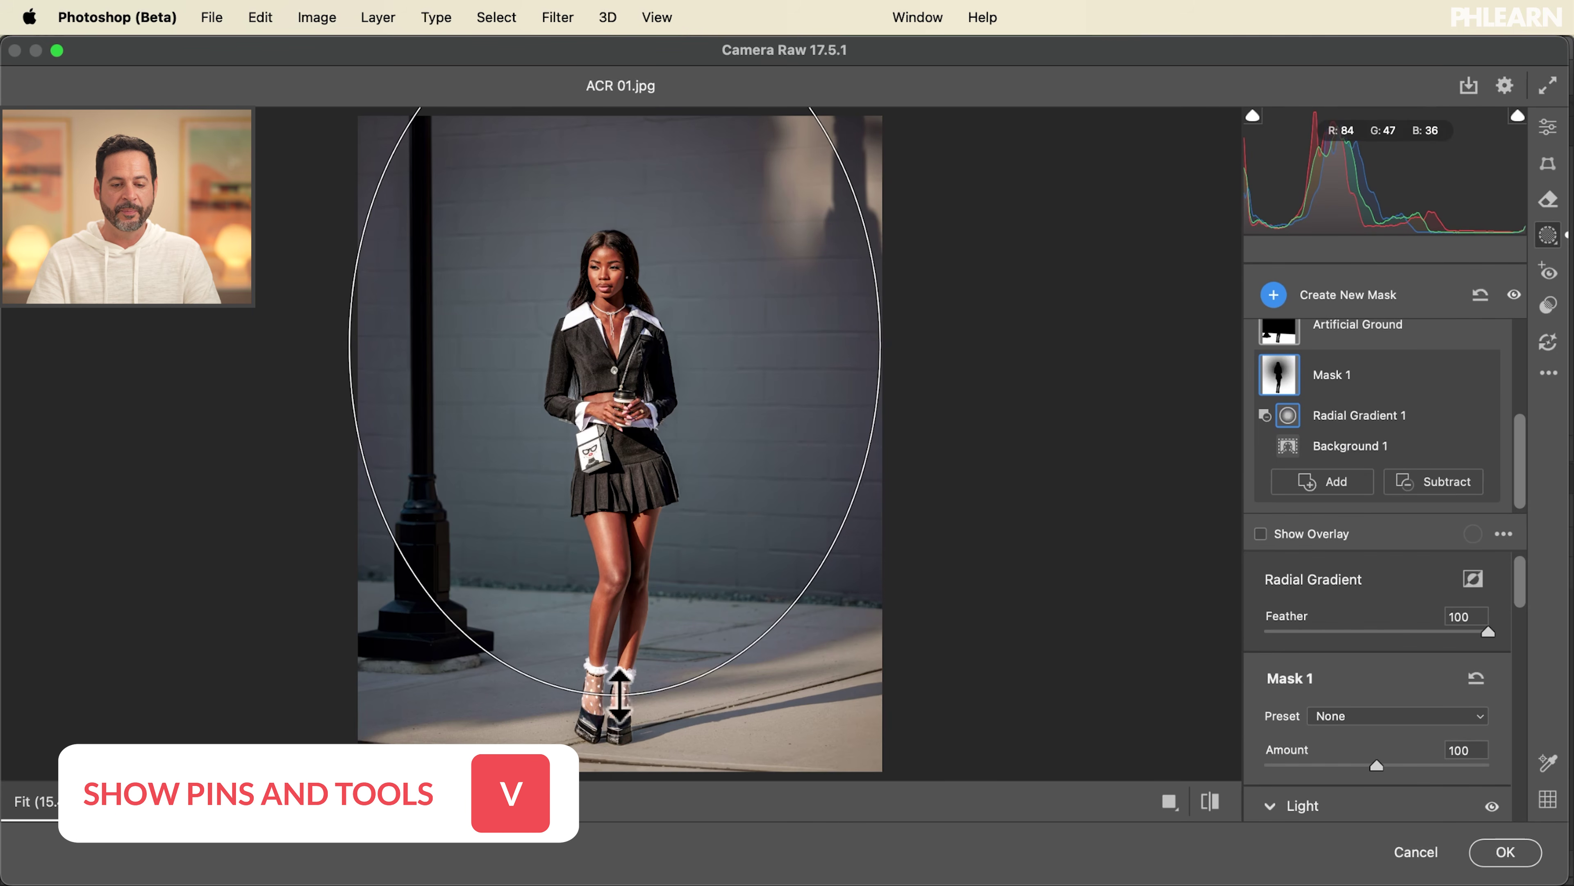
drag(876, 348, 933, 349)
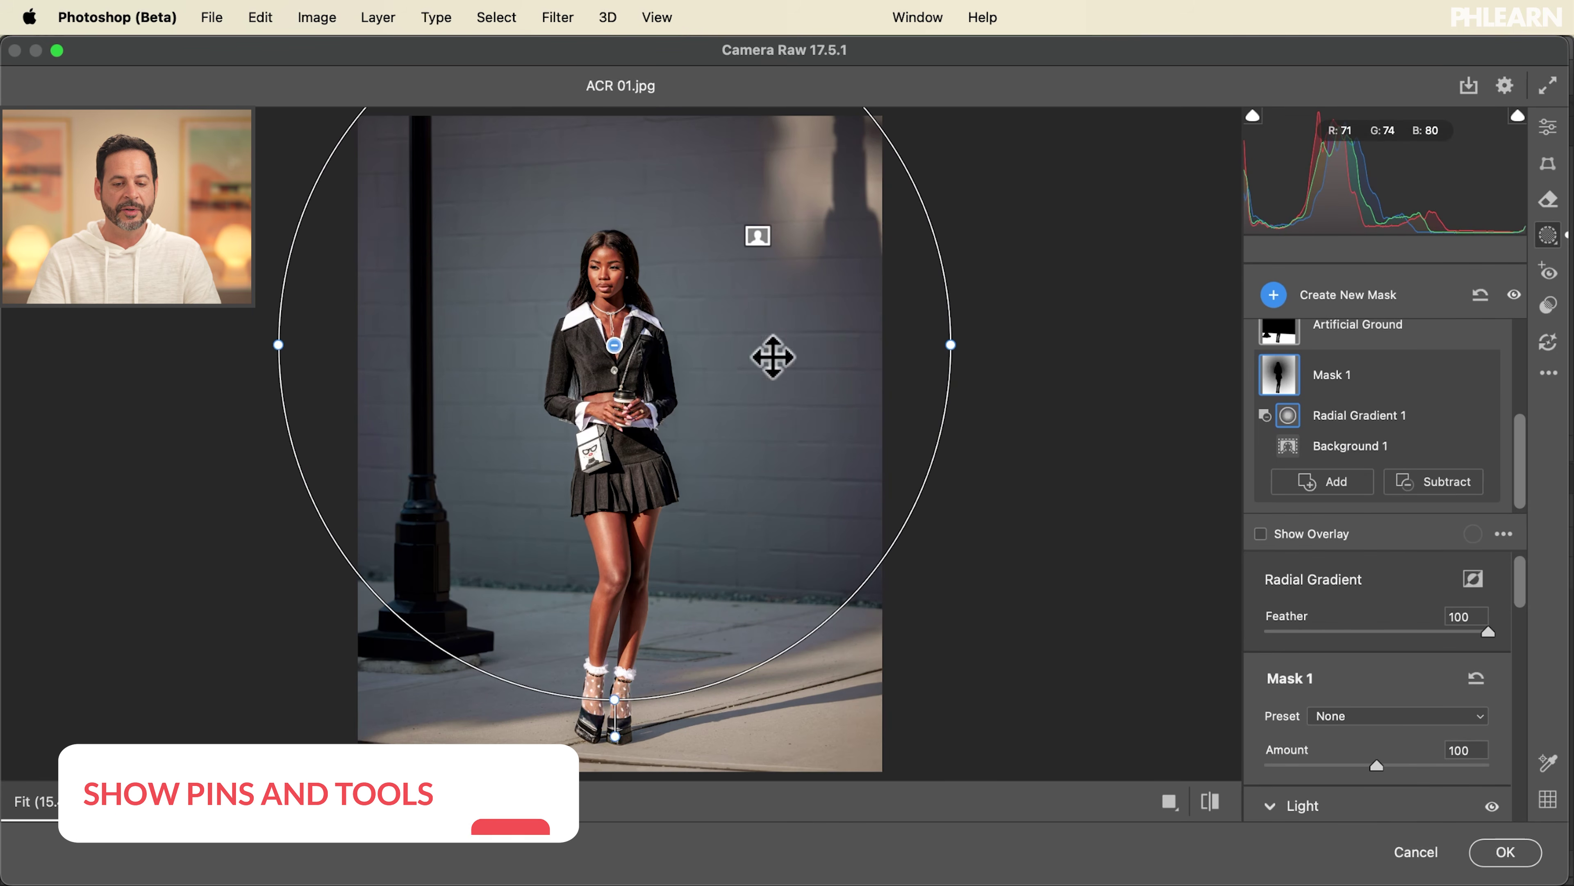
mouse_move(606, 349)
mouse_down()
mouse_move(545, 397)
mouse_move(600, 359)
mouse_up()
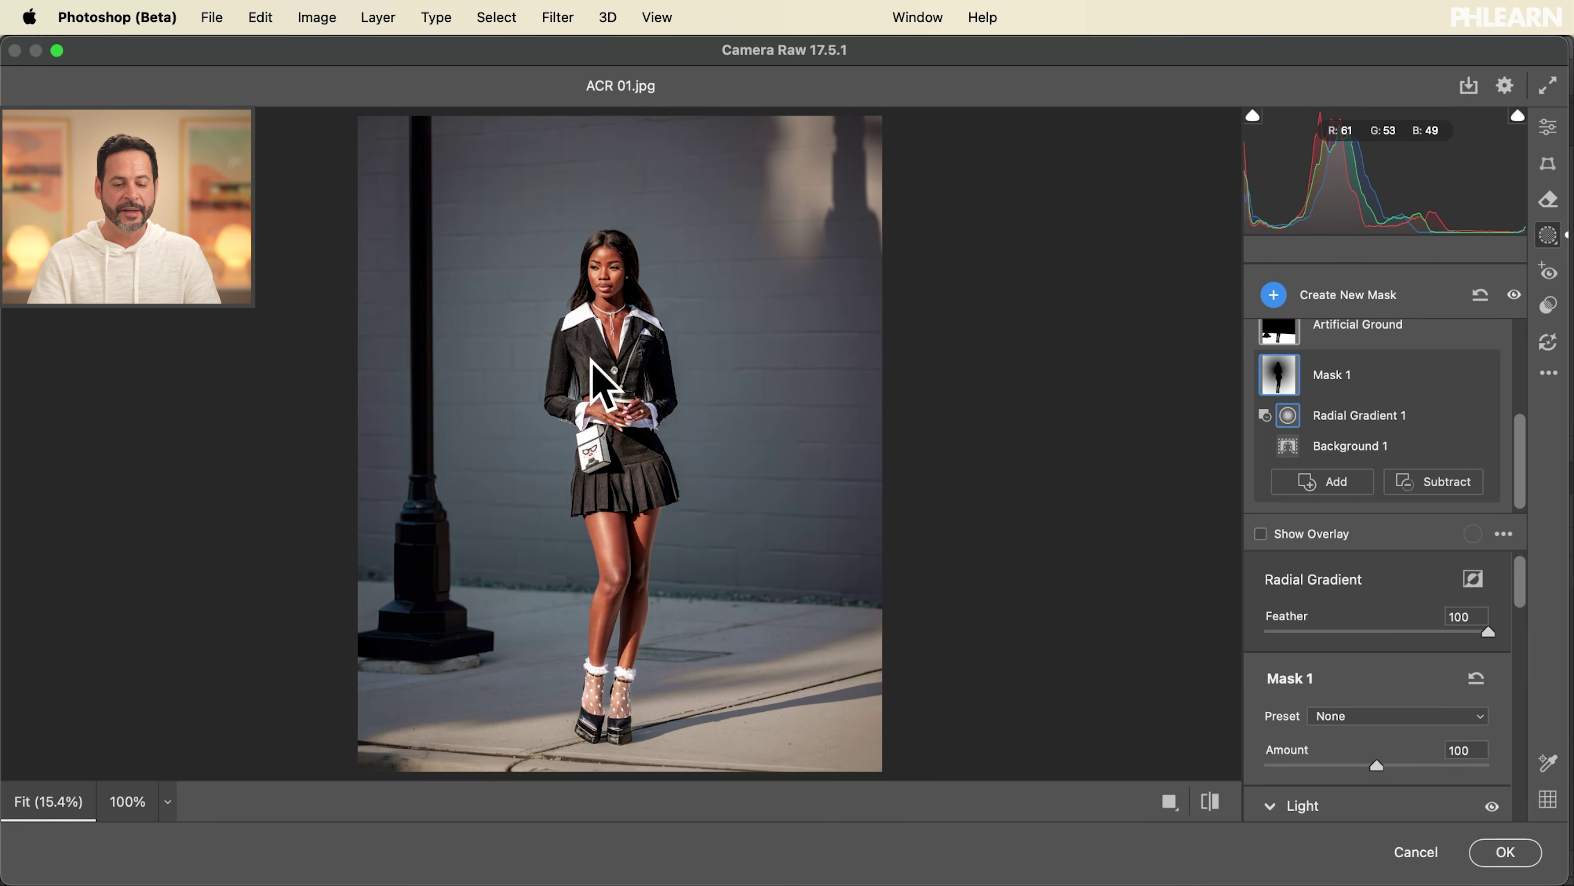
click(1506, 851)
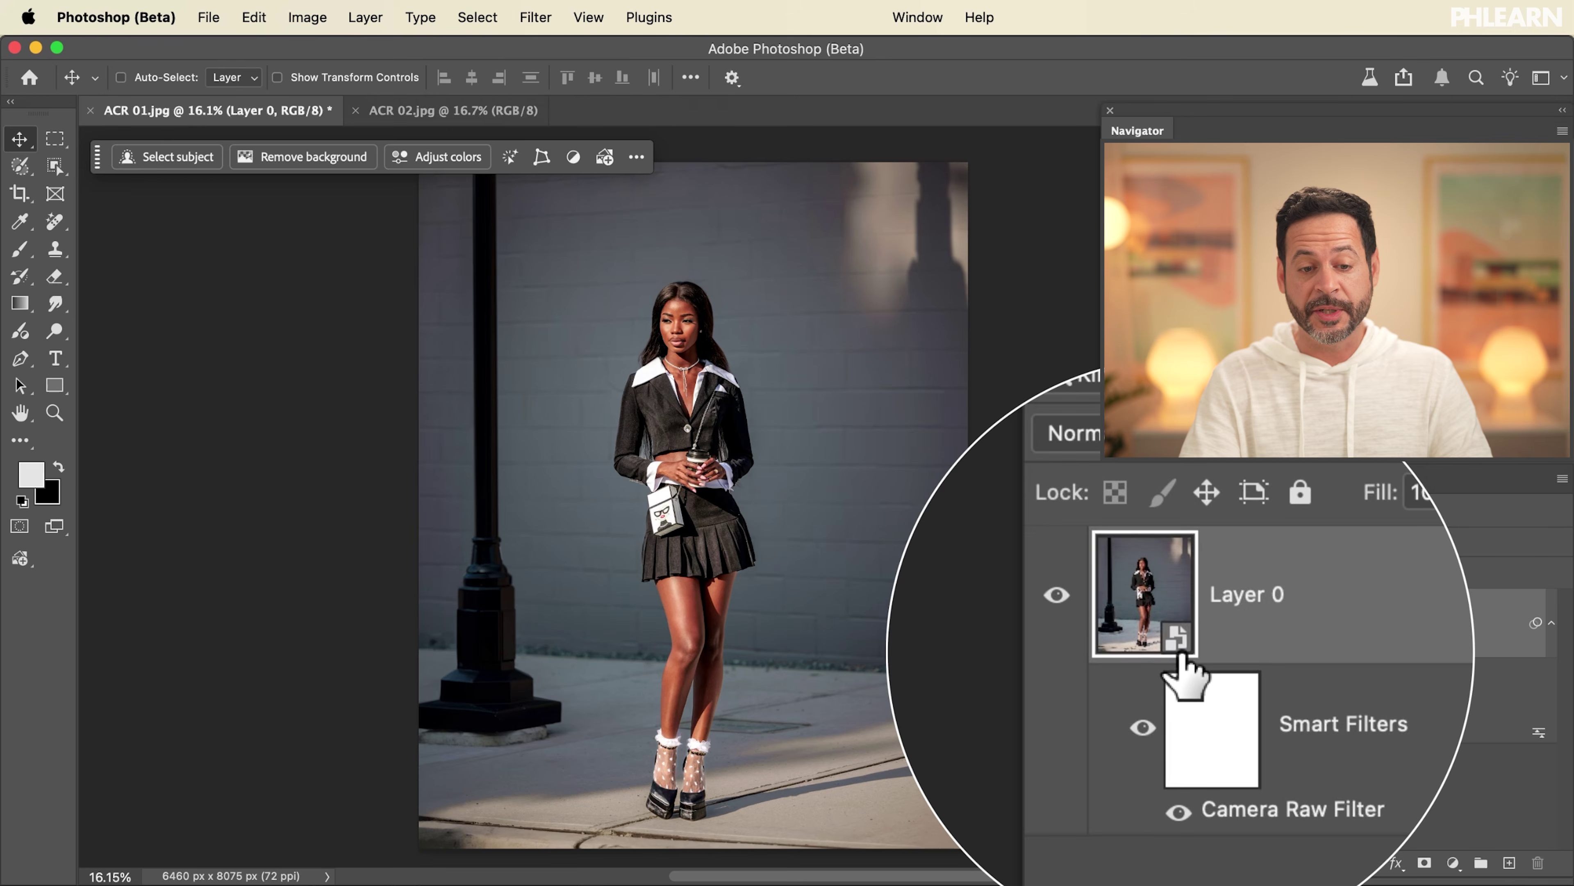
Turn Layer 0's smart filters off and on to compare the photo before and after the Camera Raw edits.
click(534, 17)
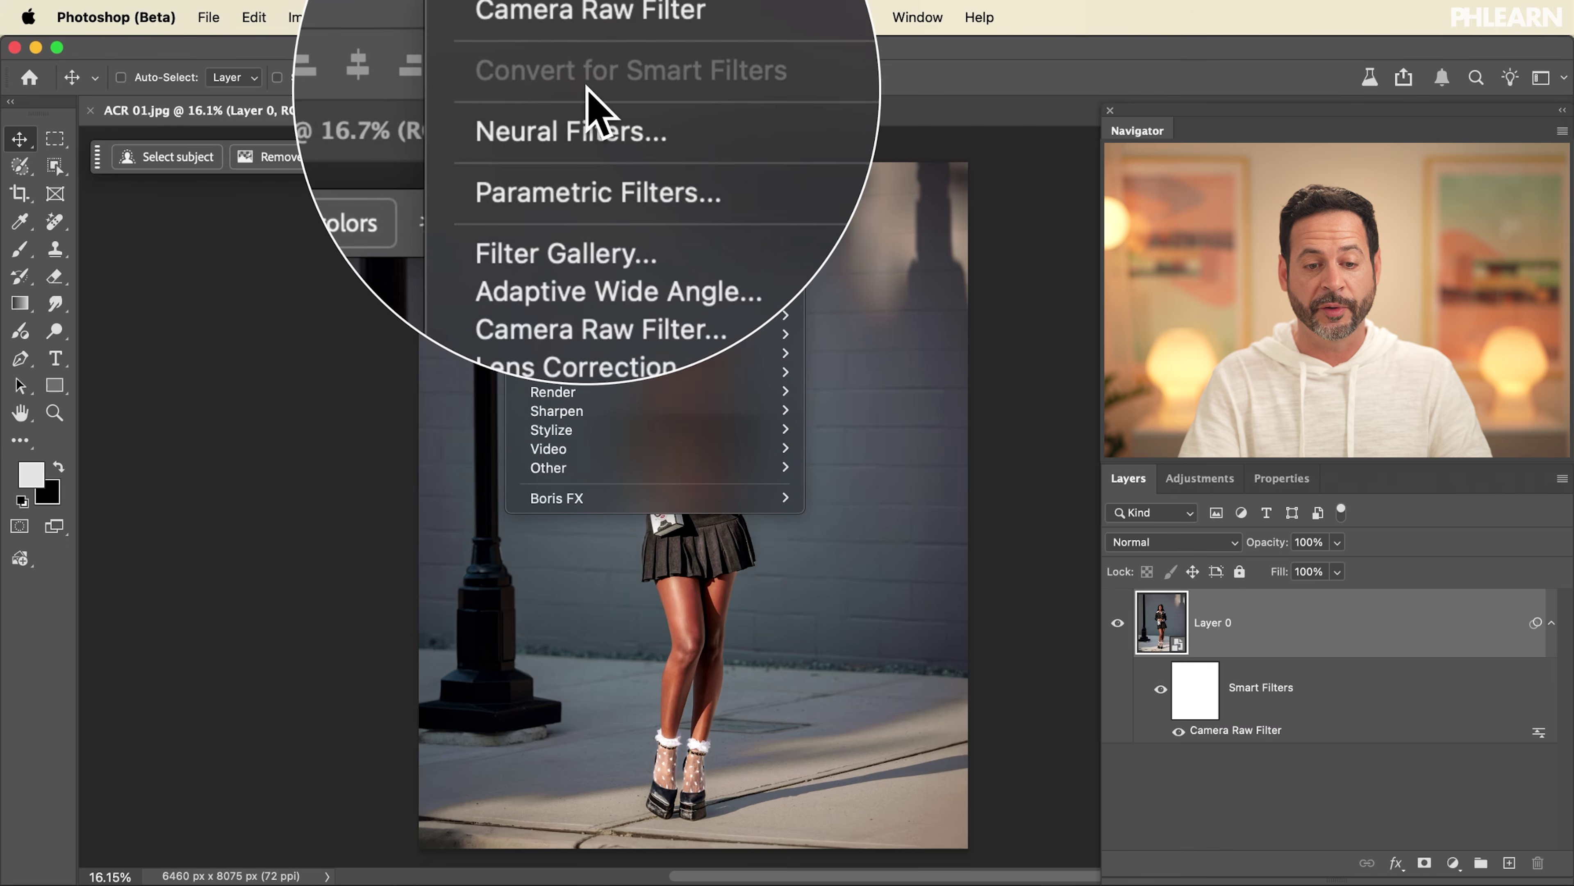
click(925, 396)
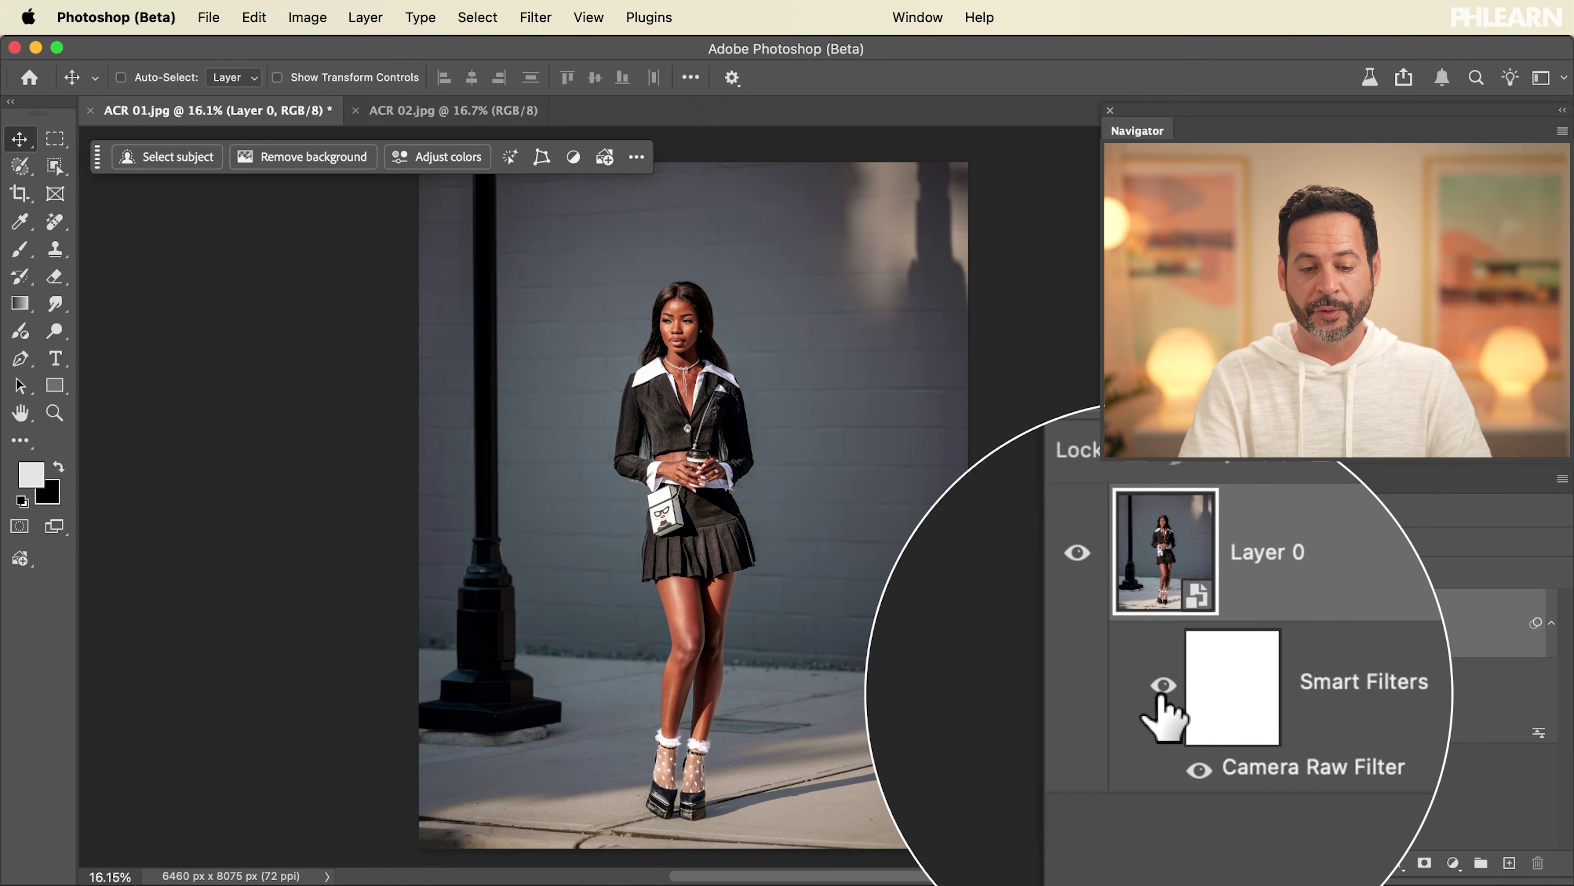
click(1162, 687)
click(1162, 689)
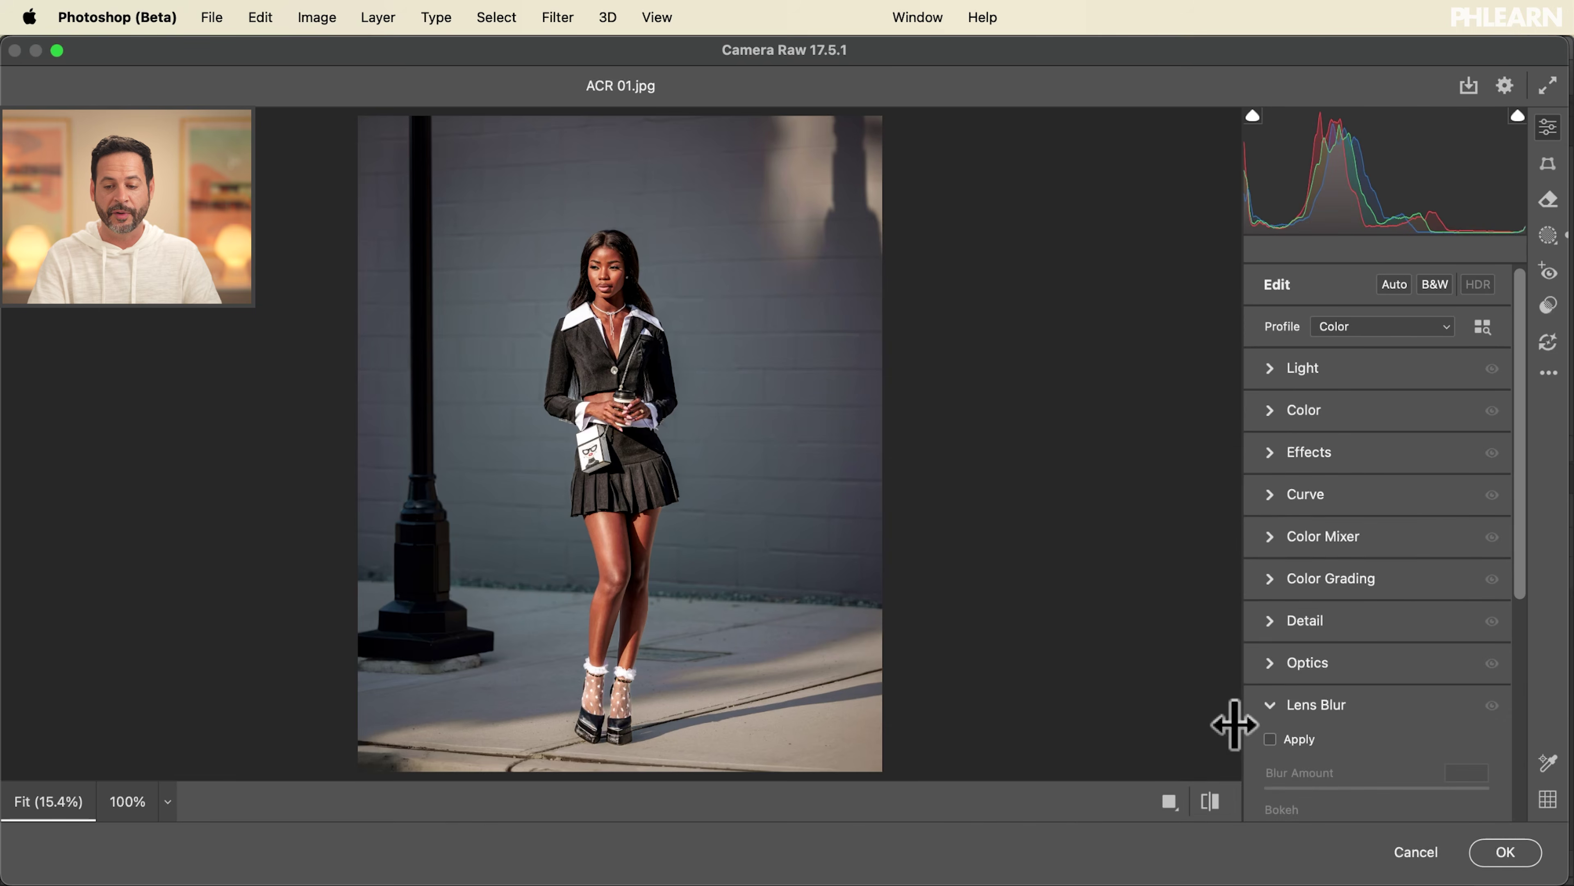
Reopen the Camera Raw smart filter, set Mask 1's Exposure to -0.55 and apply the change.
click(1545, 241)
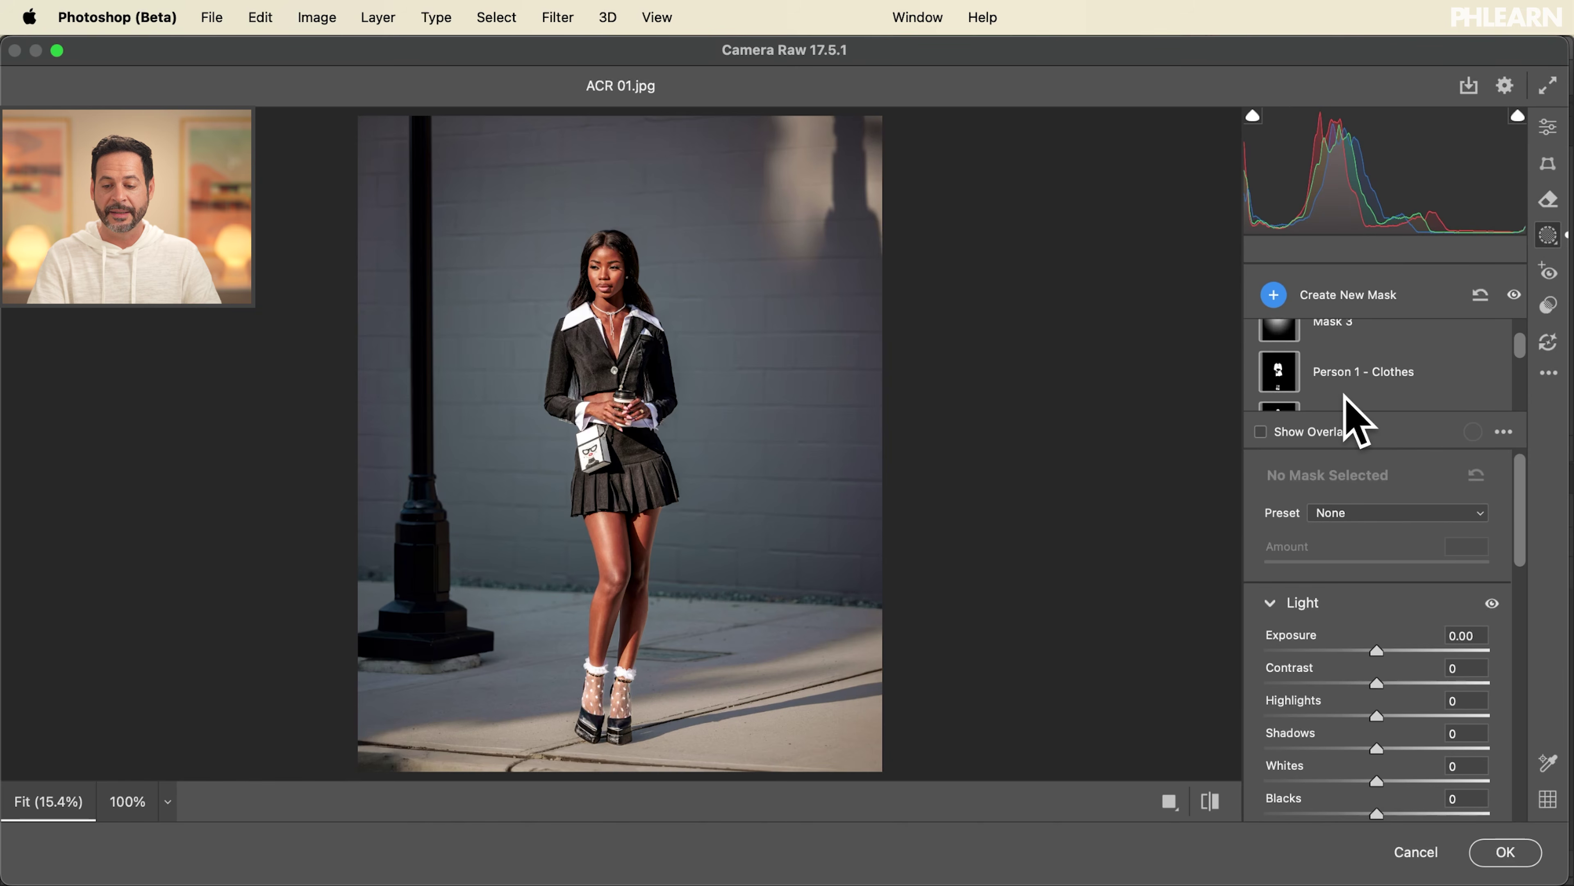
click(1345, 385)
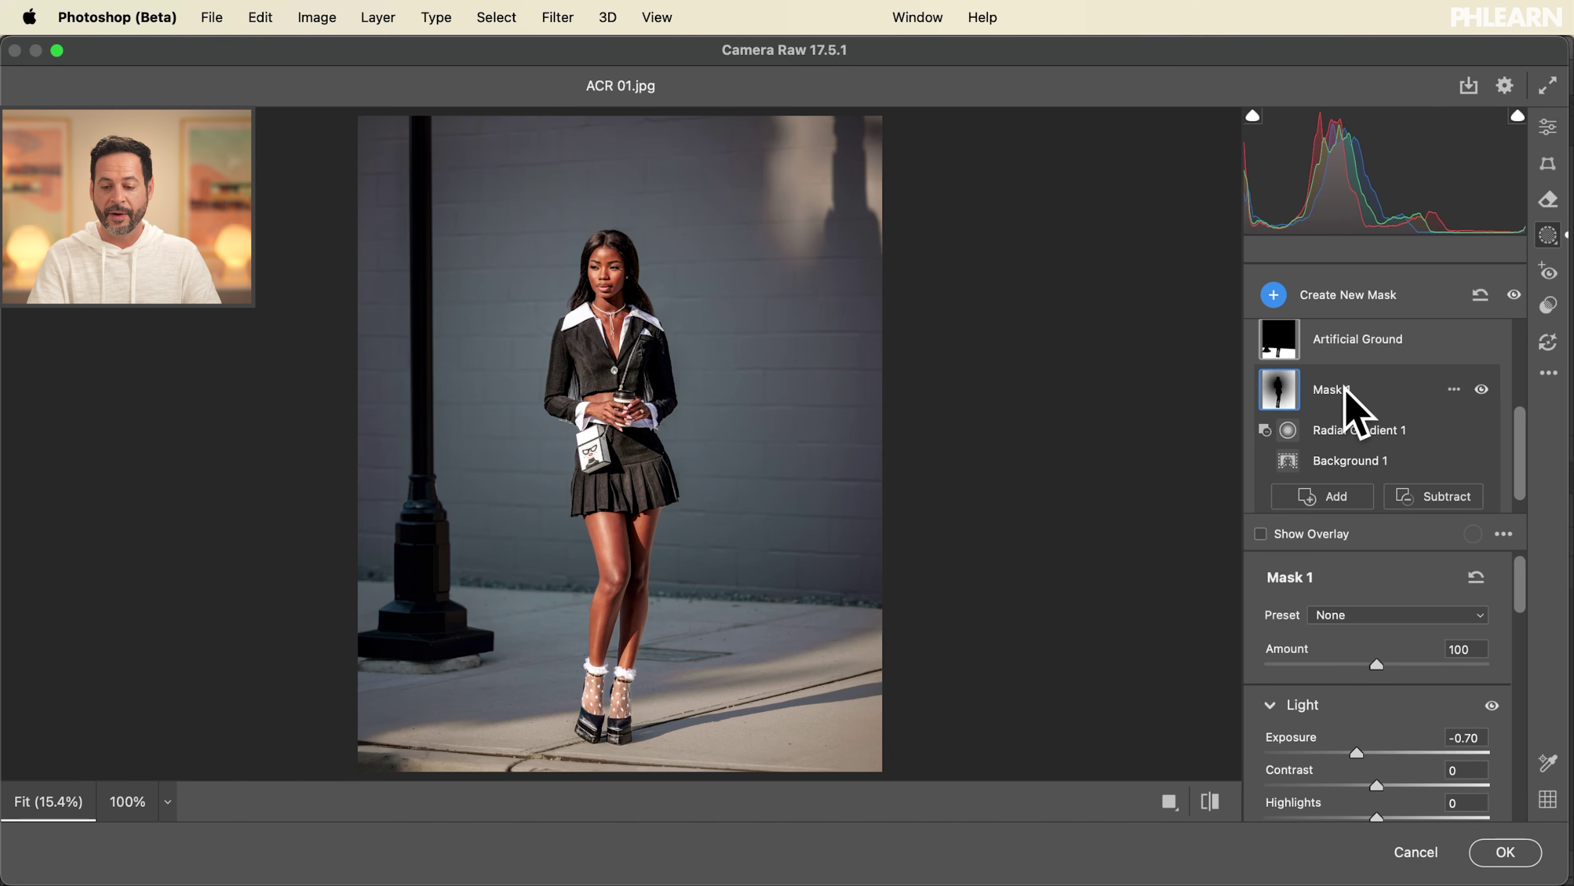
mouse_move(1362, 760)
mouse_down()
mouse_move(1346, 769)
mouse_move(1358, 750)
mouse_up()
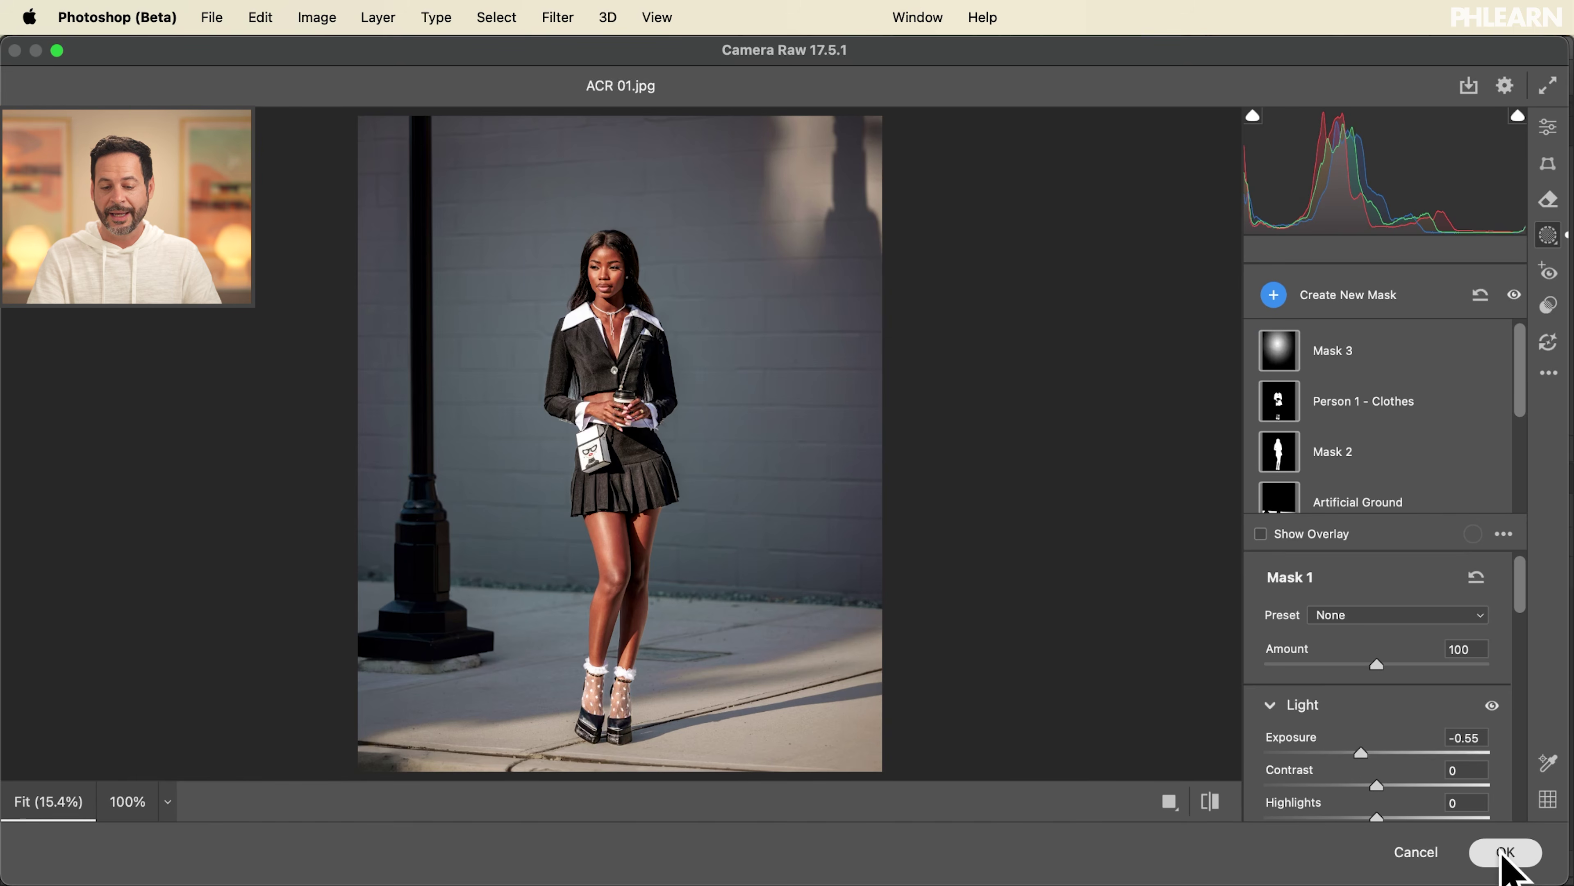
click(1493, 852)
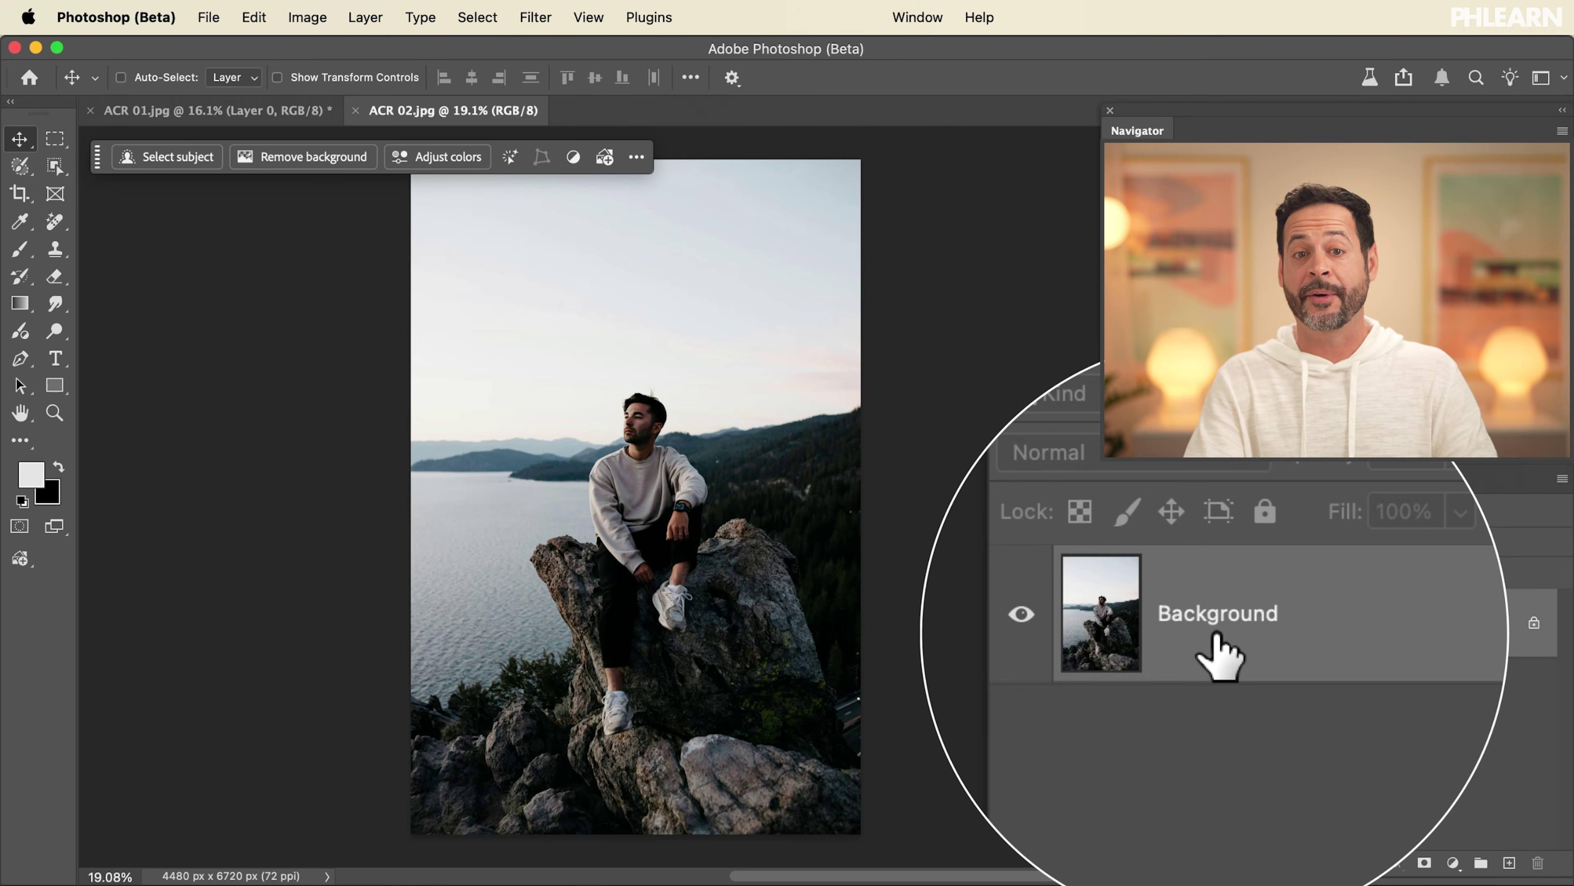
Convert the ACR 02.jpg background layer for smart filters and open it in the Camera Raw Filter.
click(537, 18)
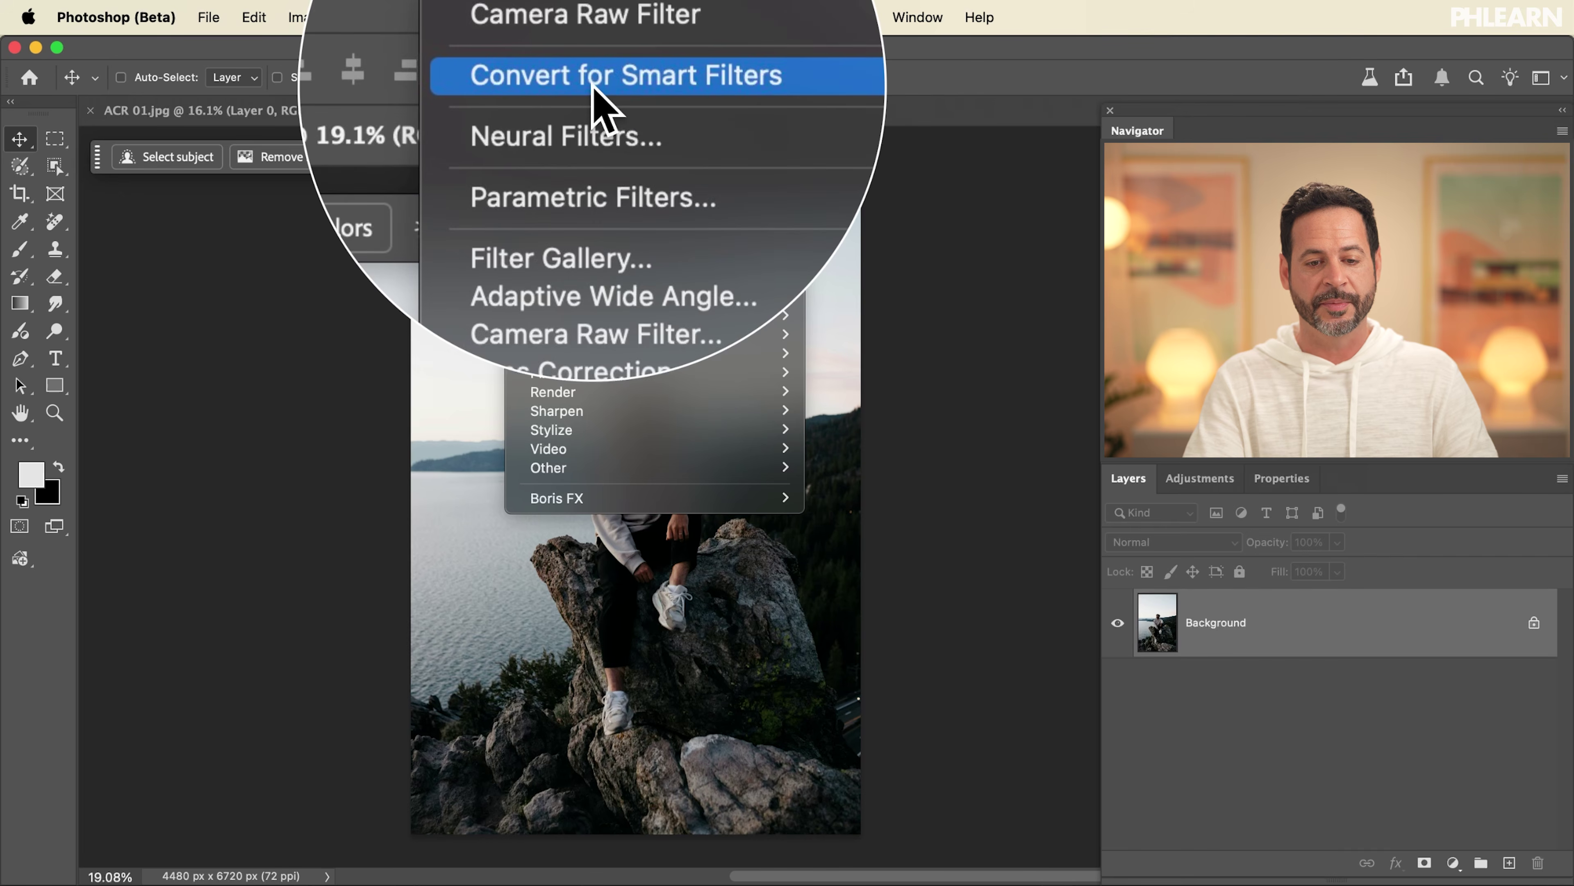
click(593, 87)
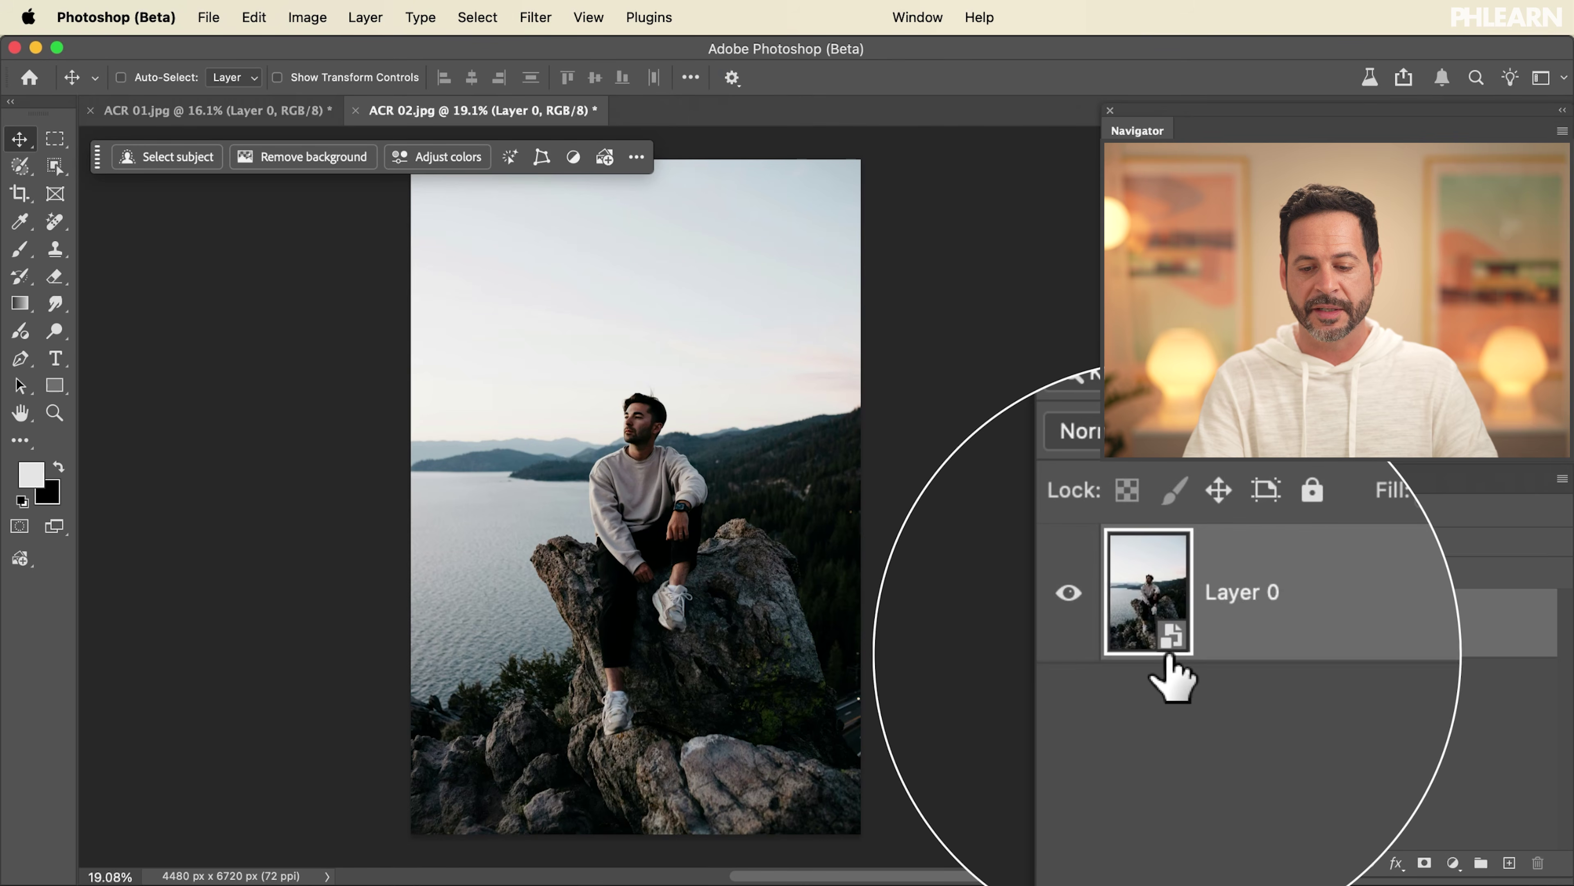
click(535, 17)
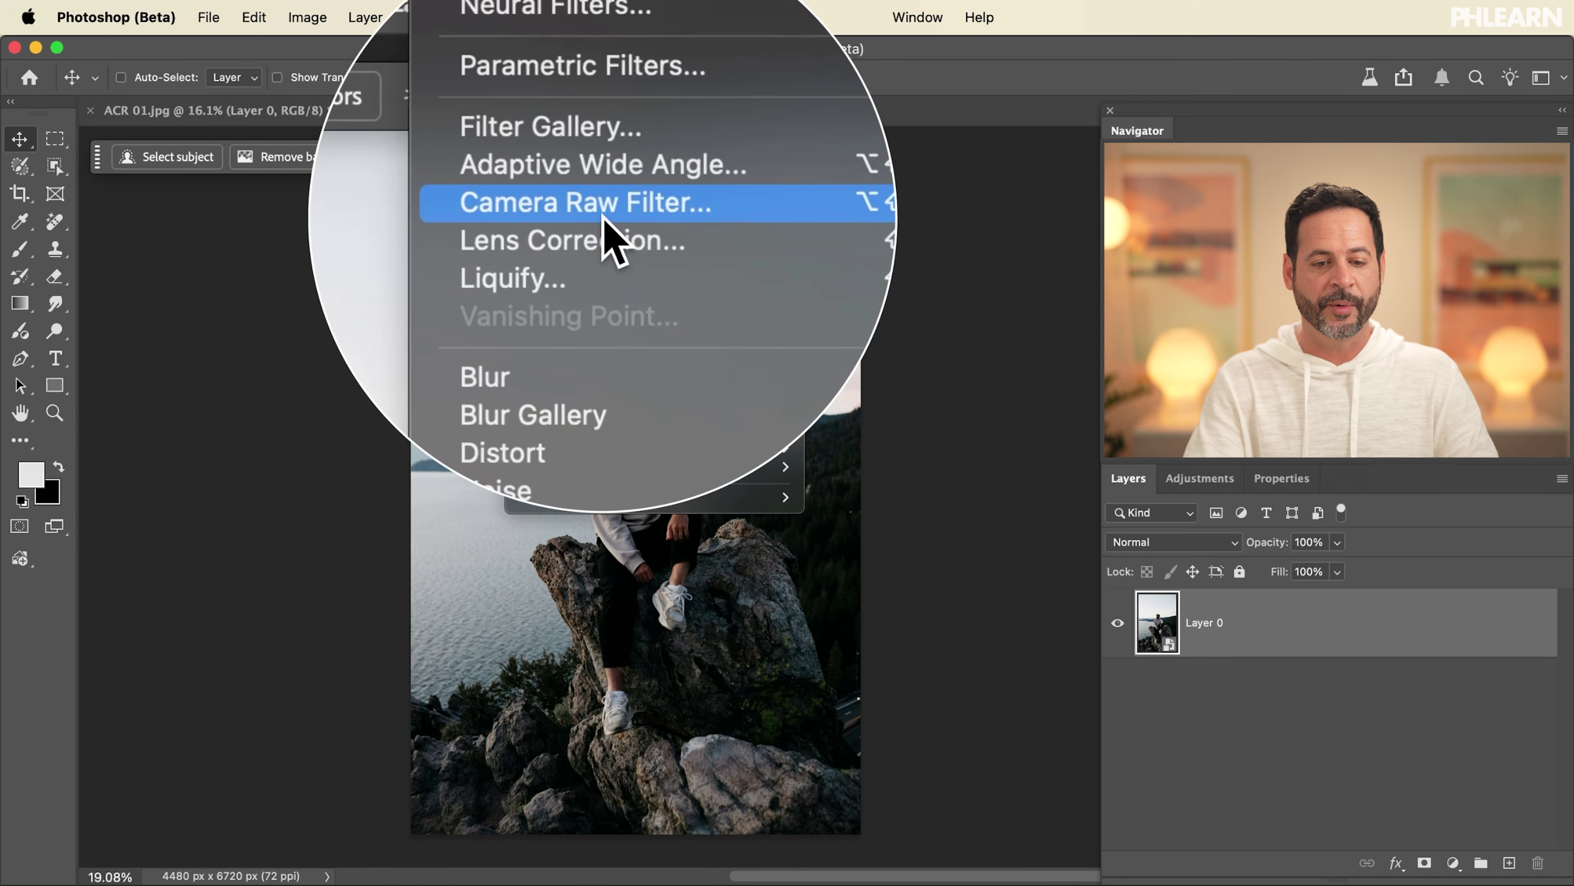
click(604, 216)
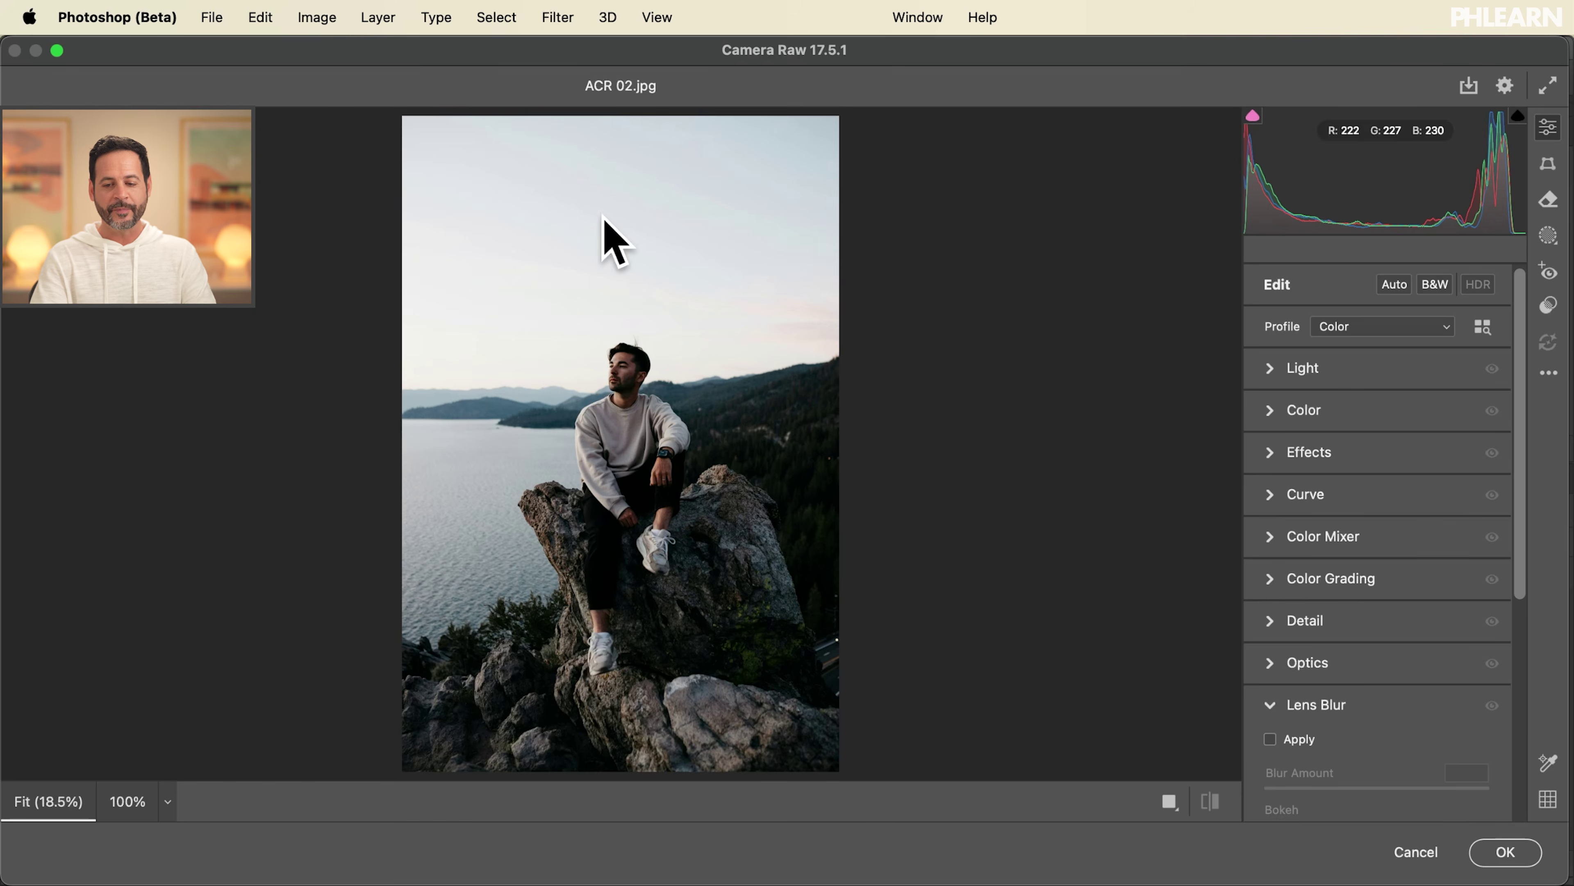
Create three separate Landscape masks for Sky, Mountains and Water, leaving out Vegetation.
click(1543, 240)
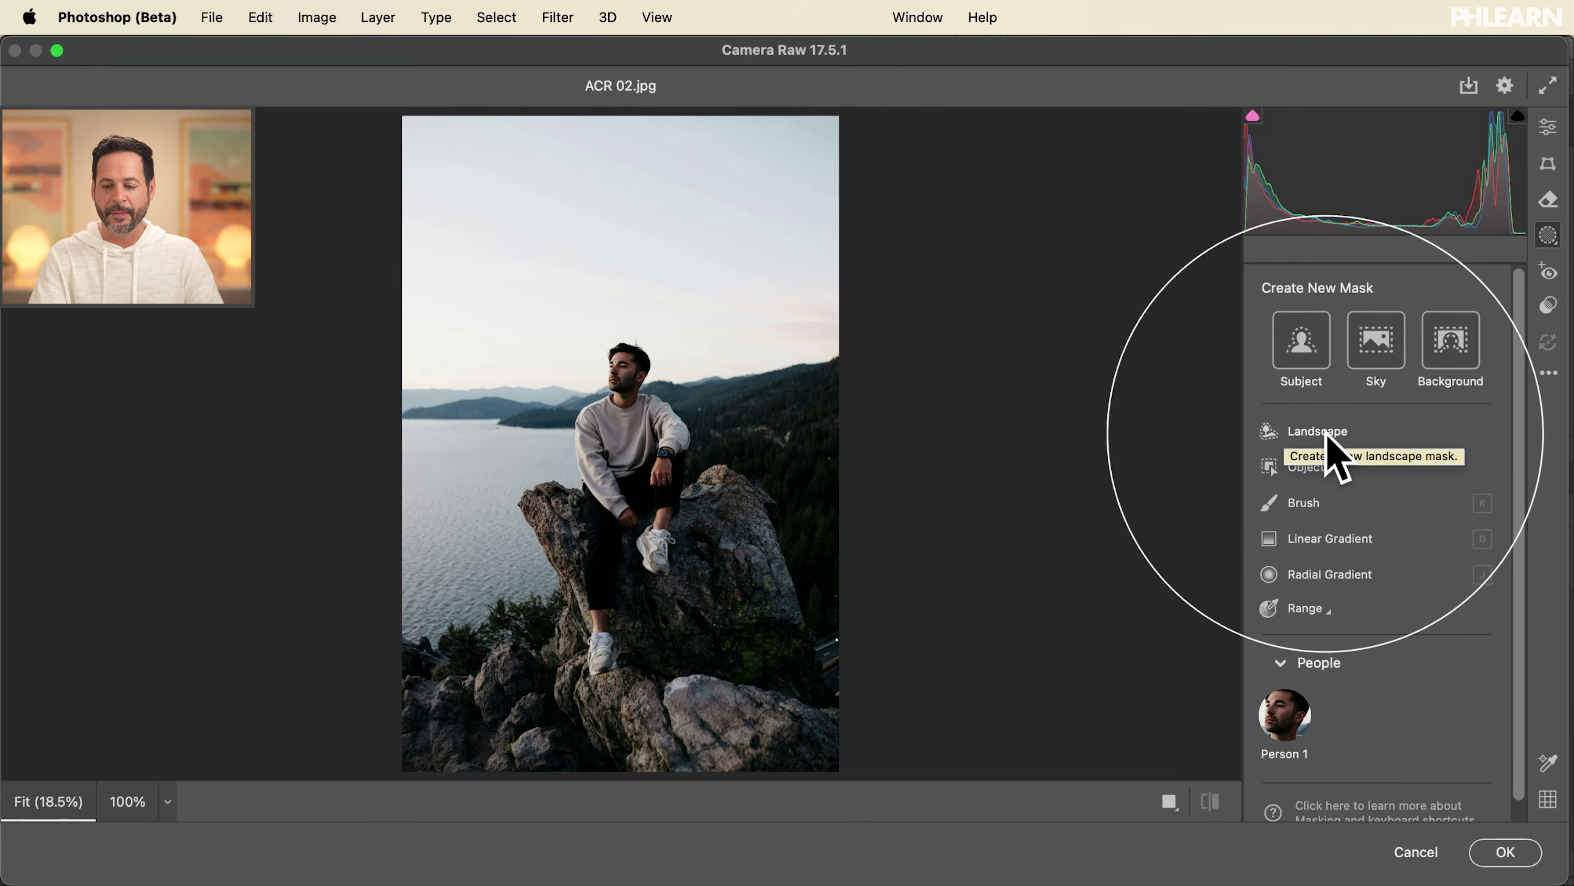
click(1326, 432)
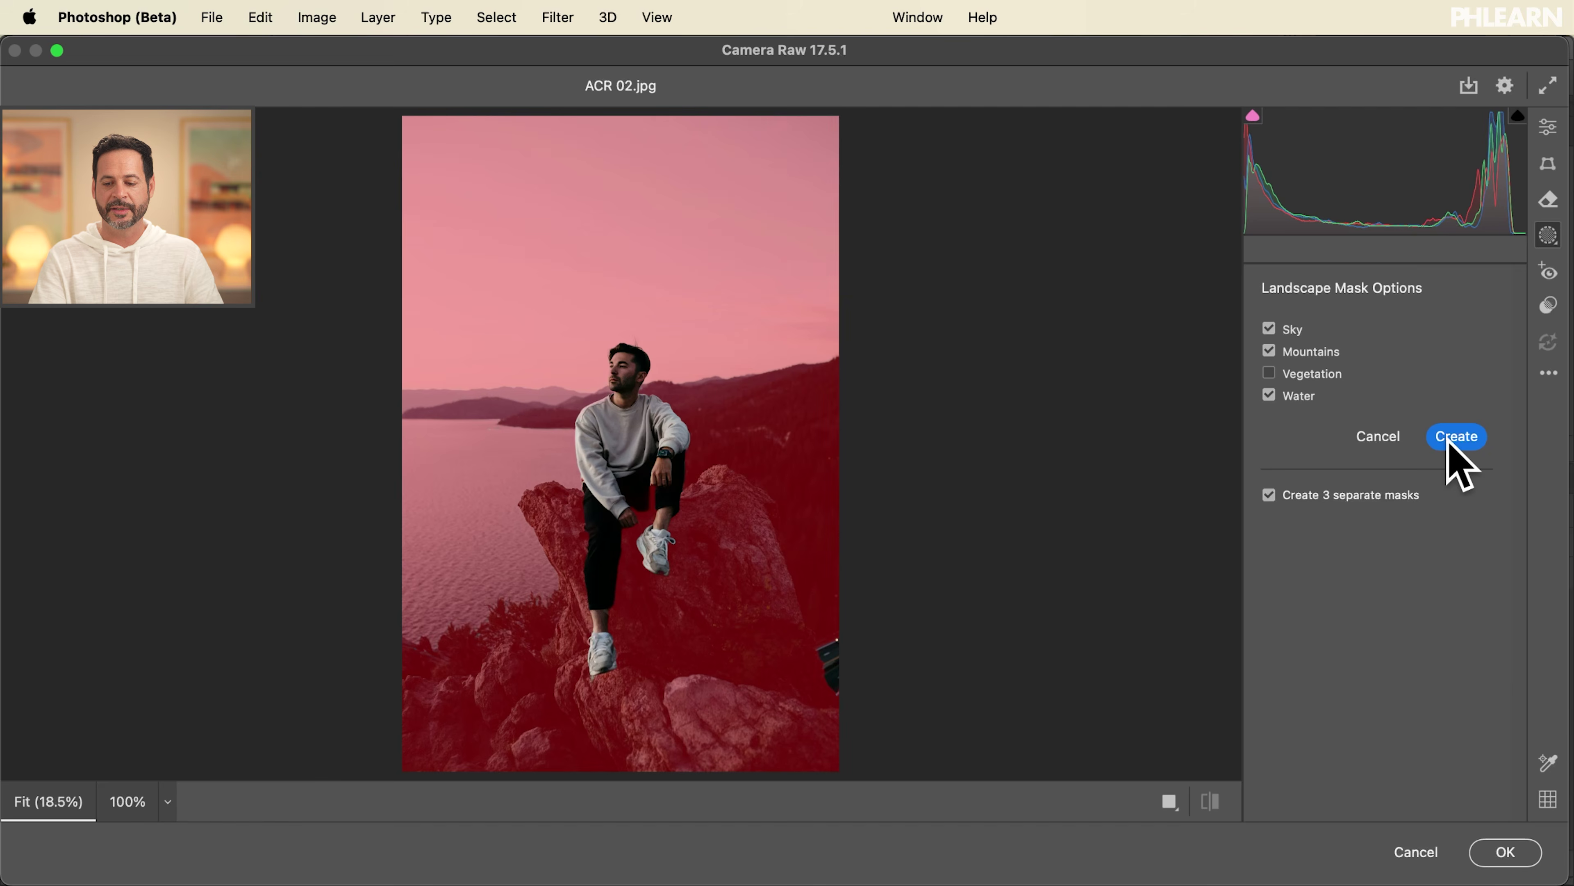
click(1456, 437)
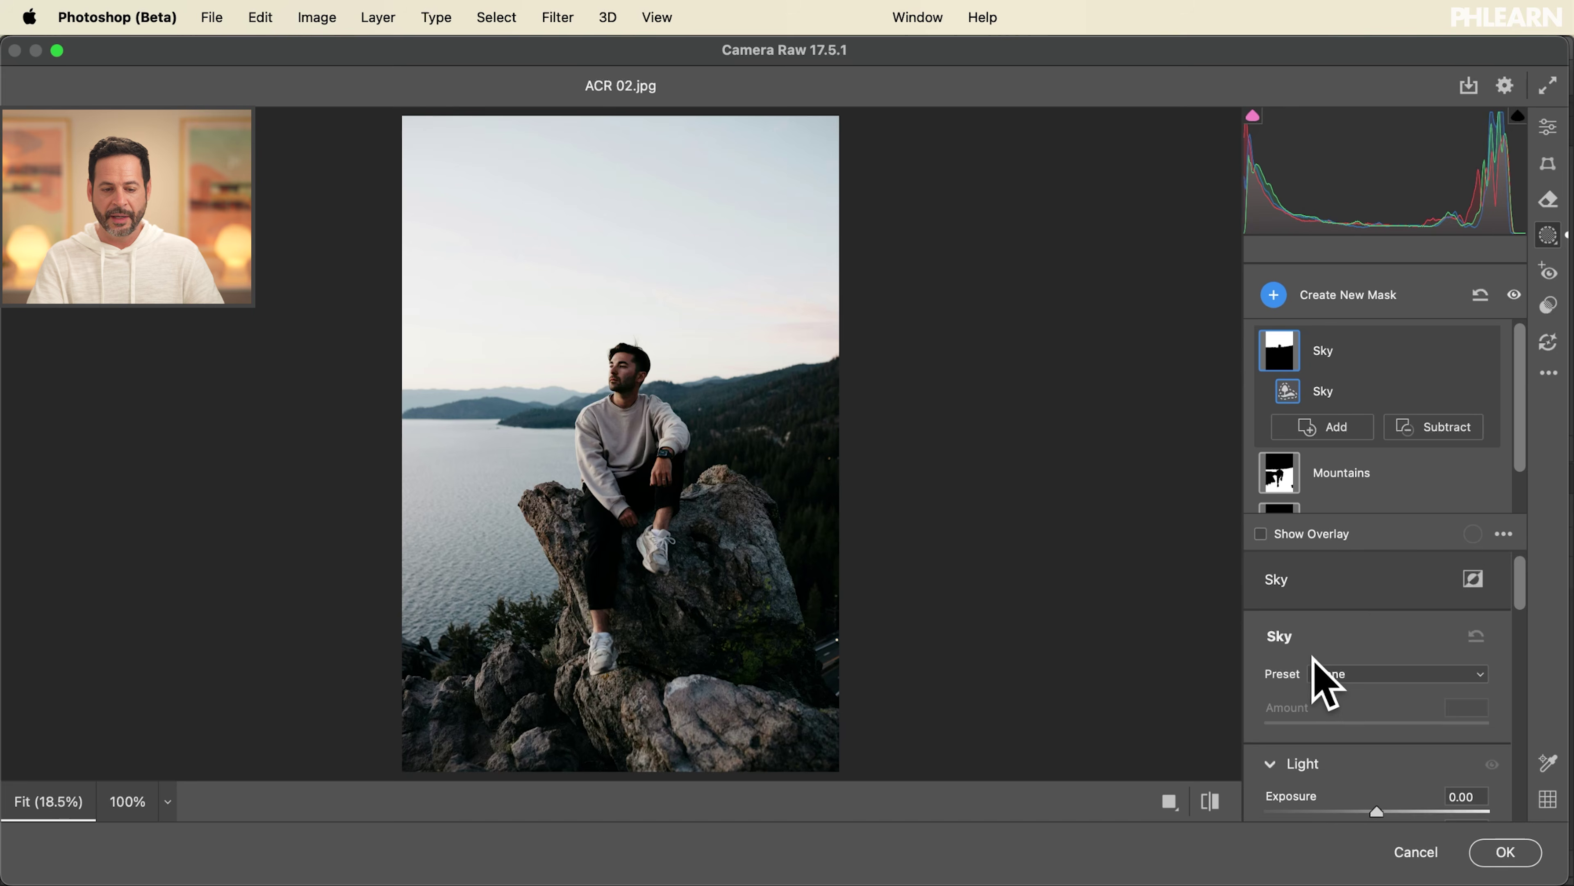
Set the Sky mask's Highlights to -56, Temperature to -25 and Tint to -10.
scroll(1320, 679, down, 2)
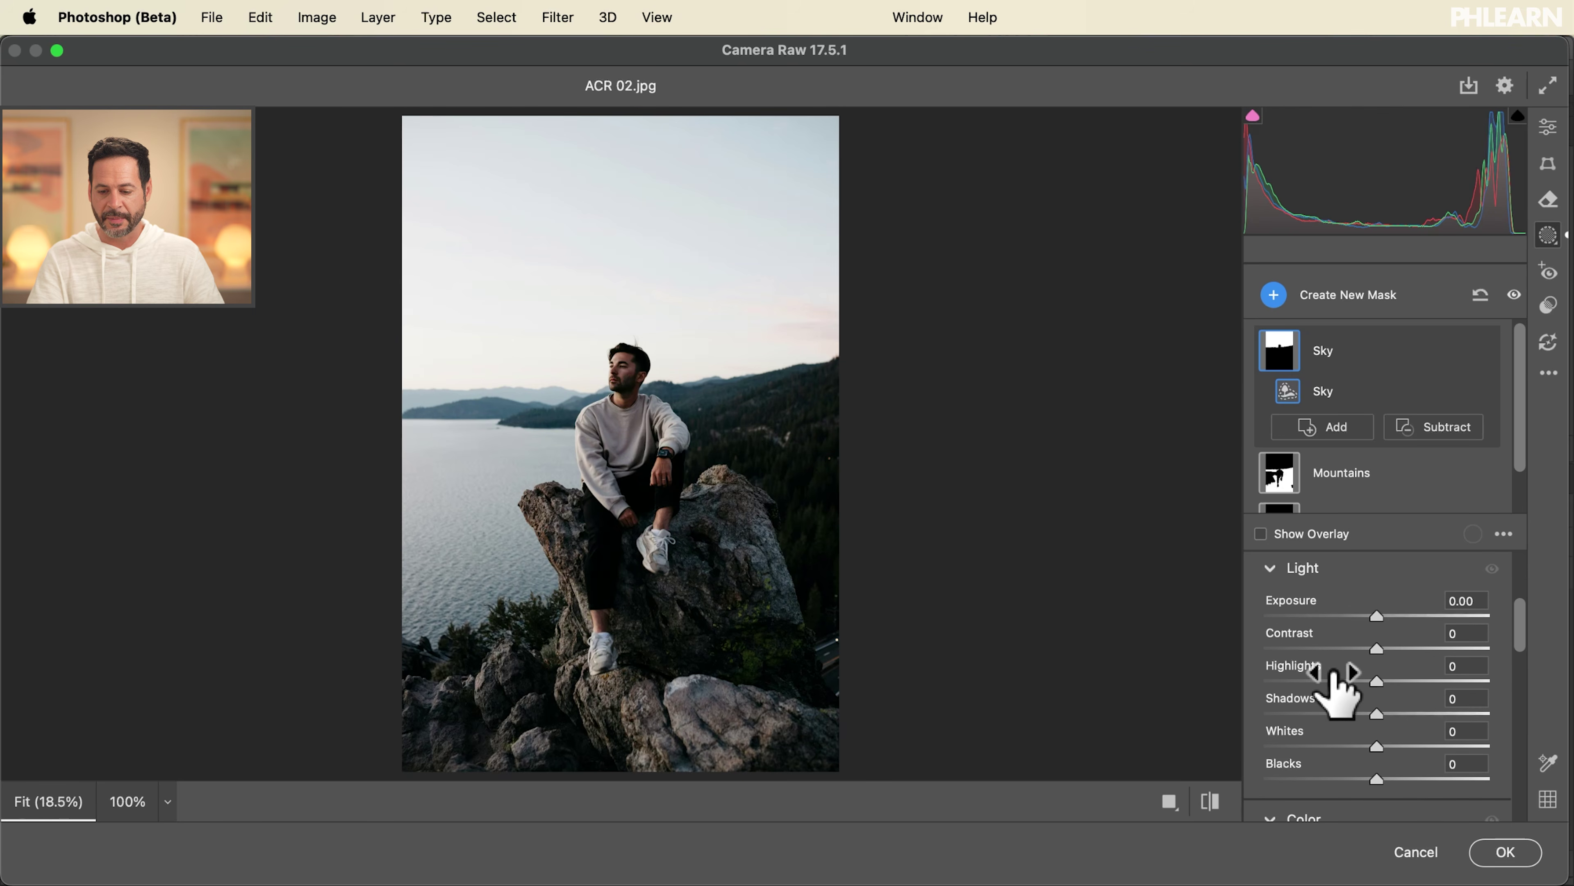
drag(1377, 681, 1319, 681)
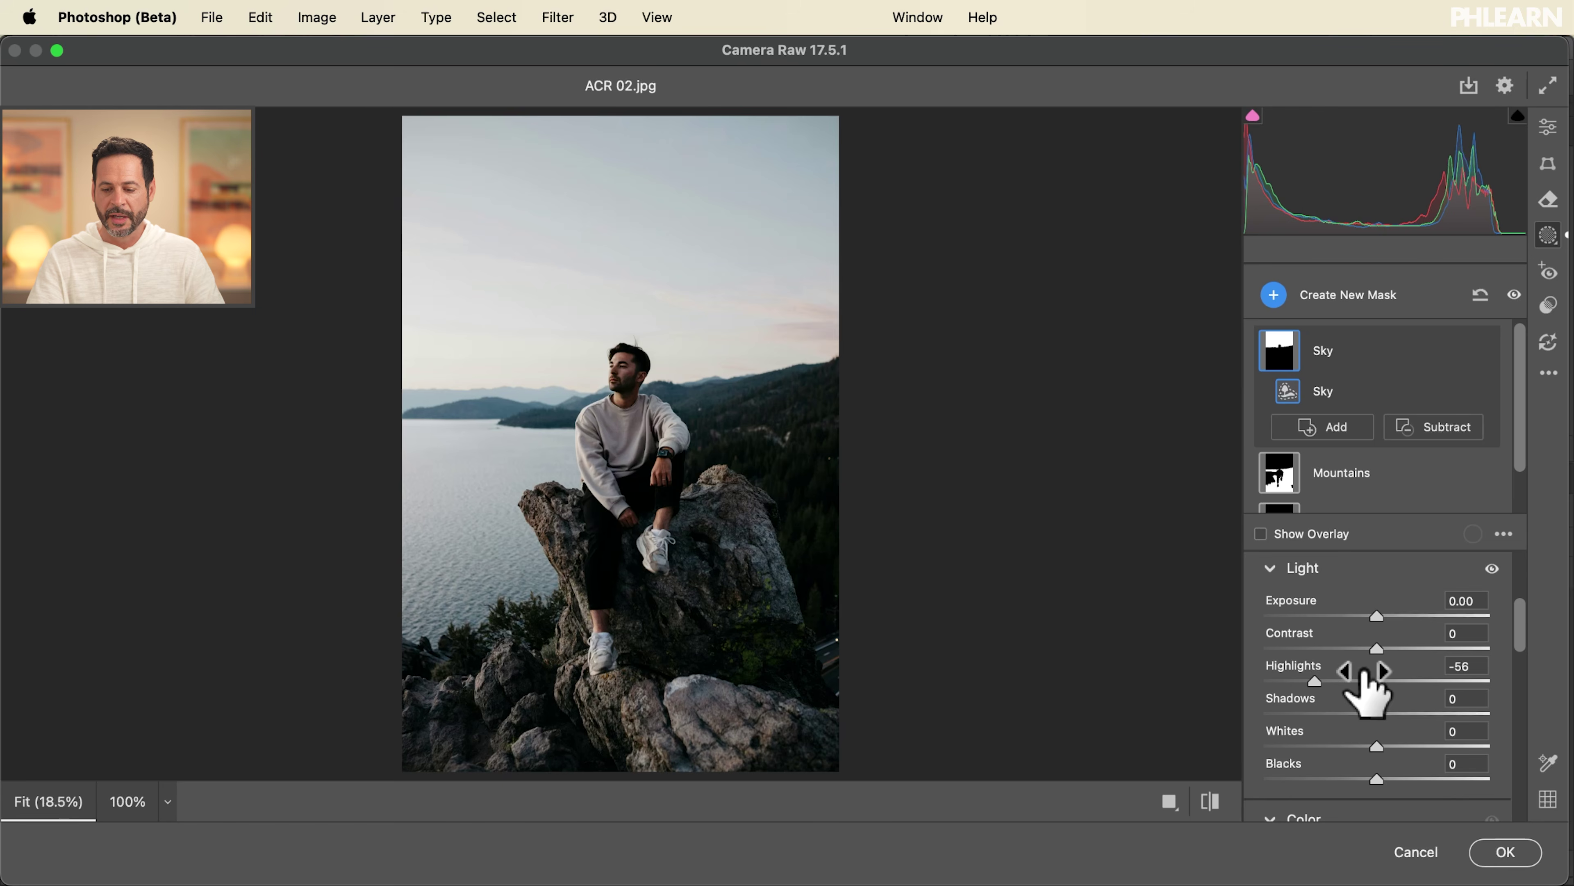
scroll(1363, 689, down, 5)
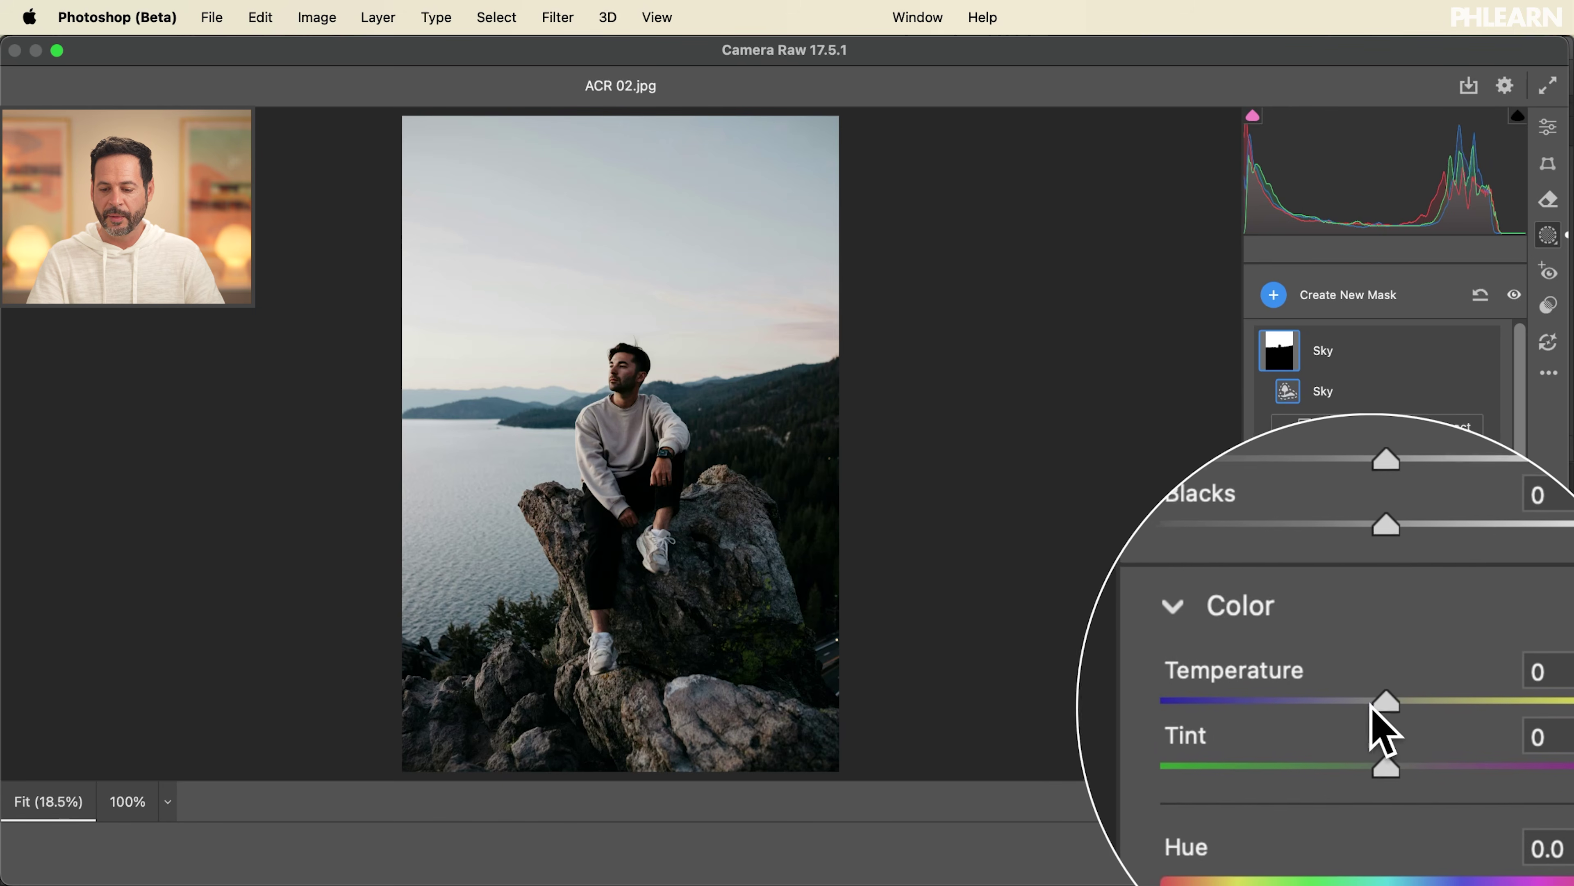
mouse_move(1371, 708)
mouse_down()
mouse_move(1349, 705)
mouse_move(1366, 736)
mouse_up()
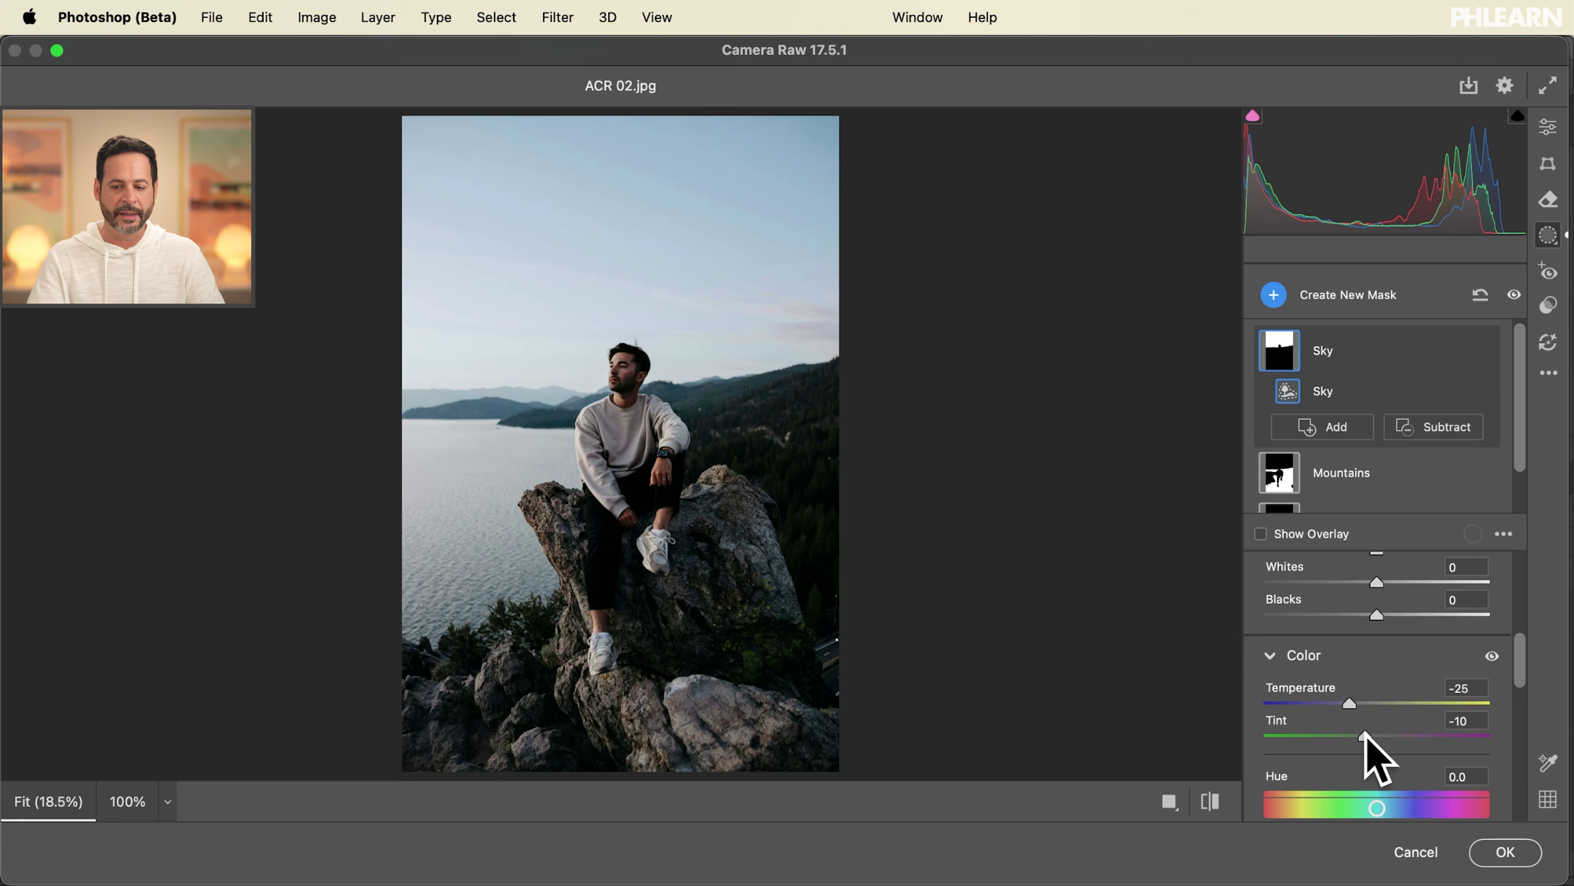
Toggle the Sky mask's visibility repeatedly to compare the sky with and without its adjustments.
scroll(1365, 735, up, 2)
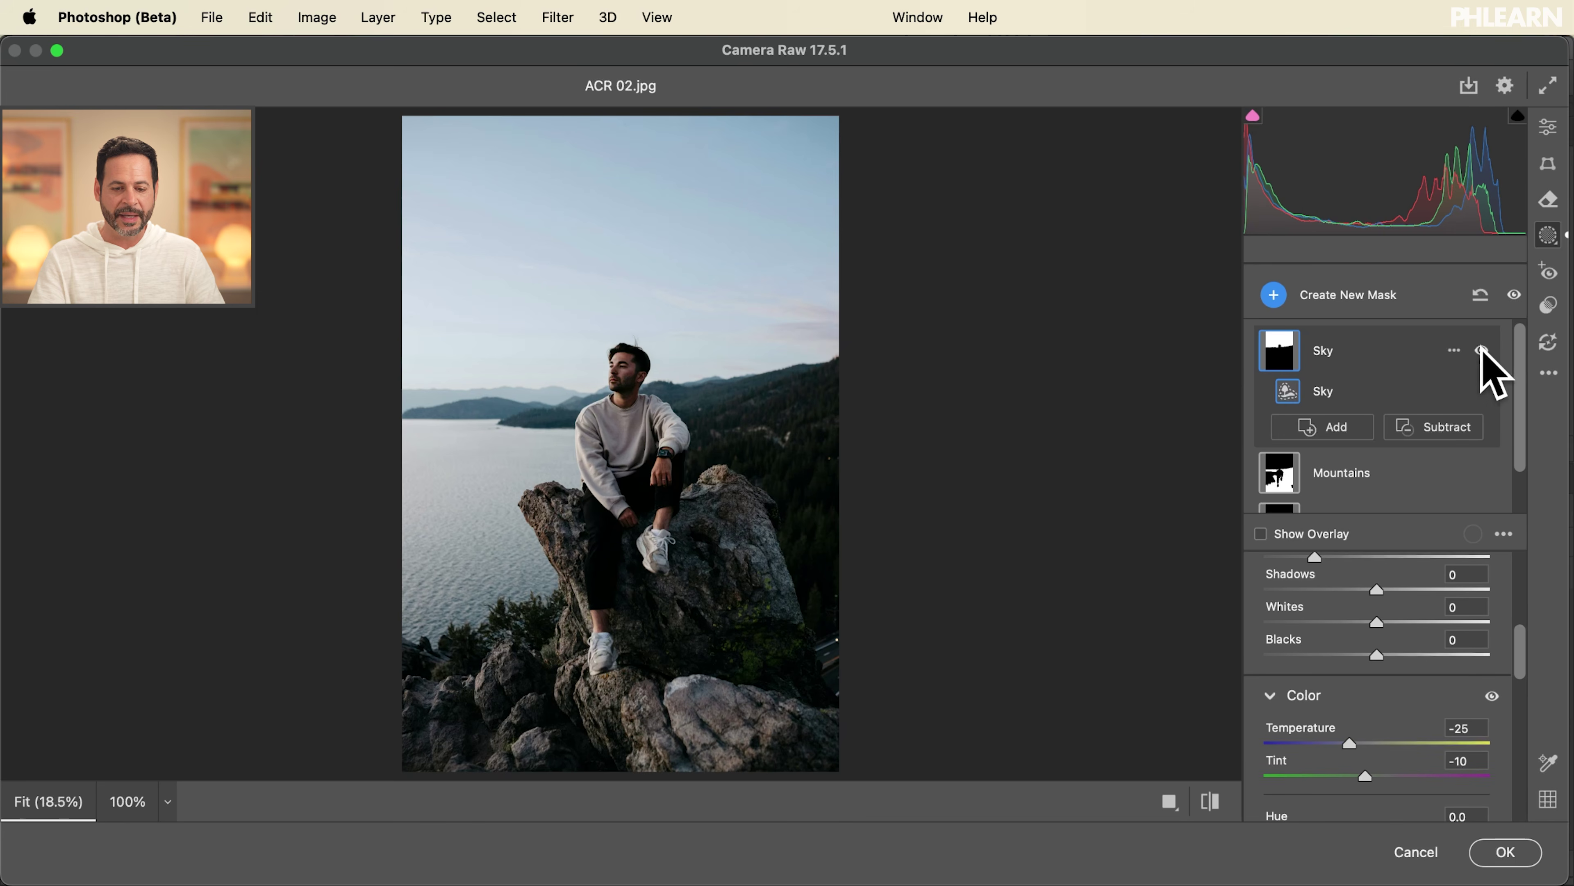
click(1482, 350)
click(1482, 351)
click(1483, 351)
click(1482, 350)
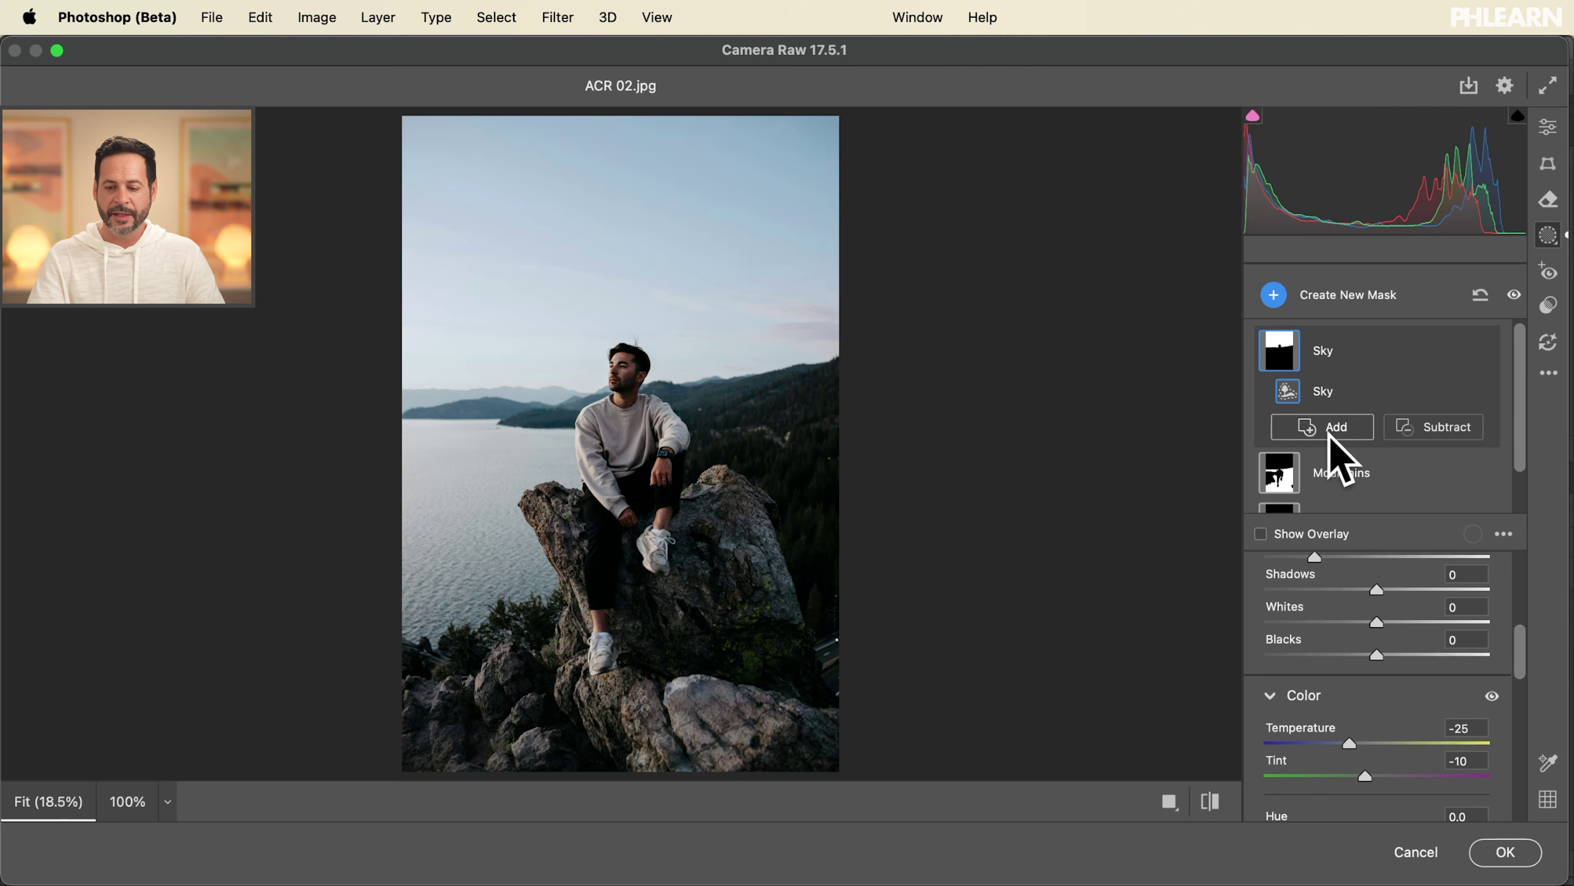
Select the Mountains mask and toggle its overlay repeatedly to examine which parts of the photo it covers.
click(1351, 472)
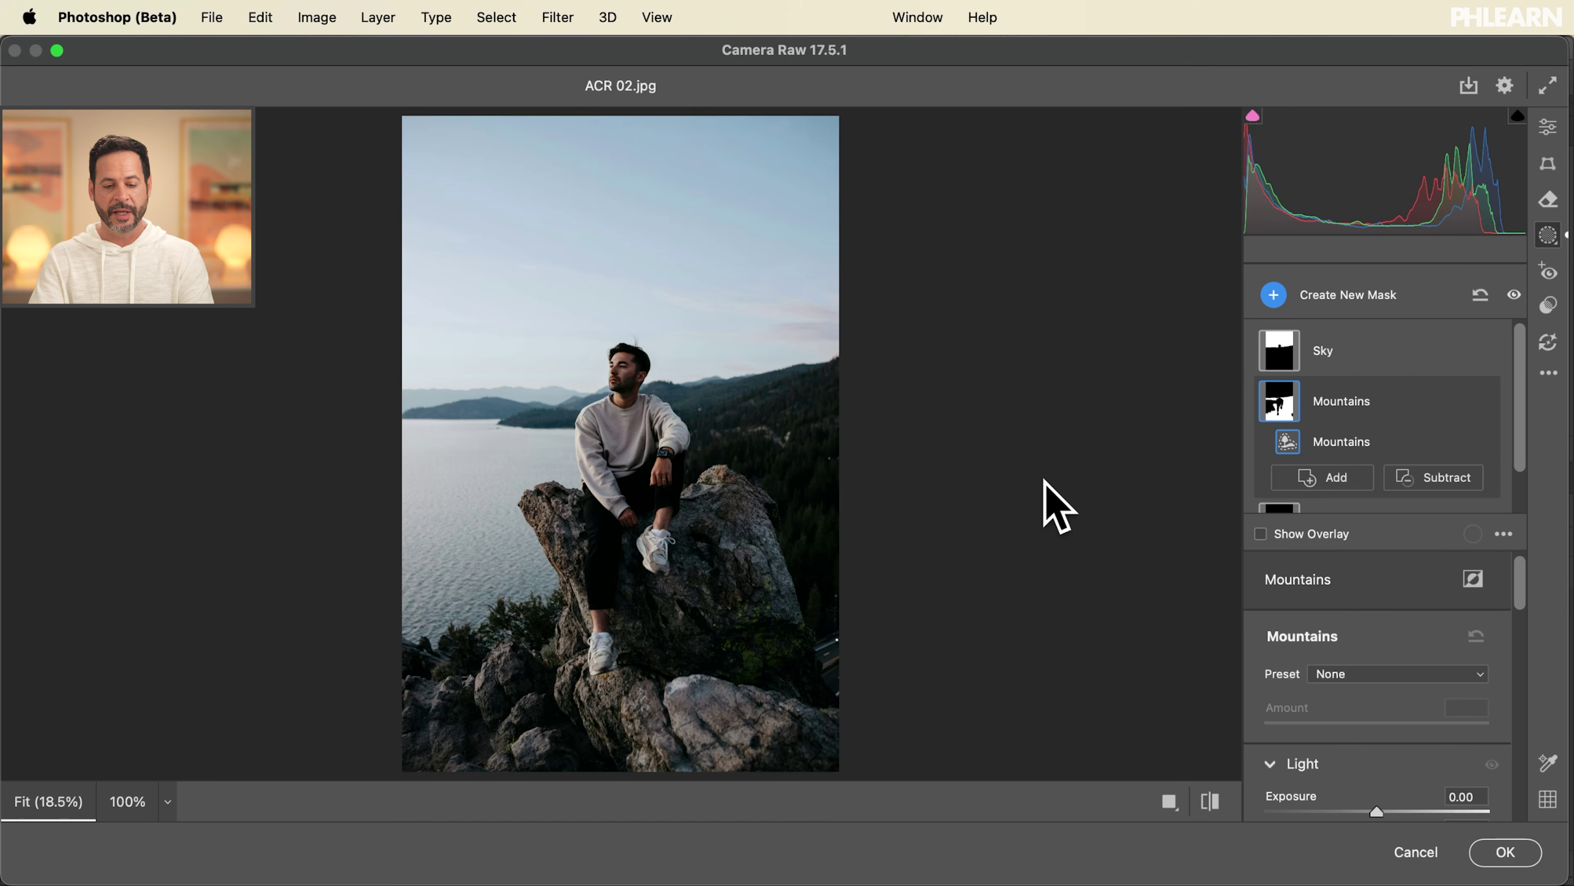
key(y)
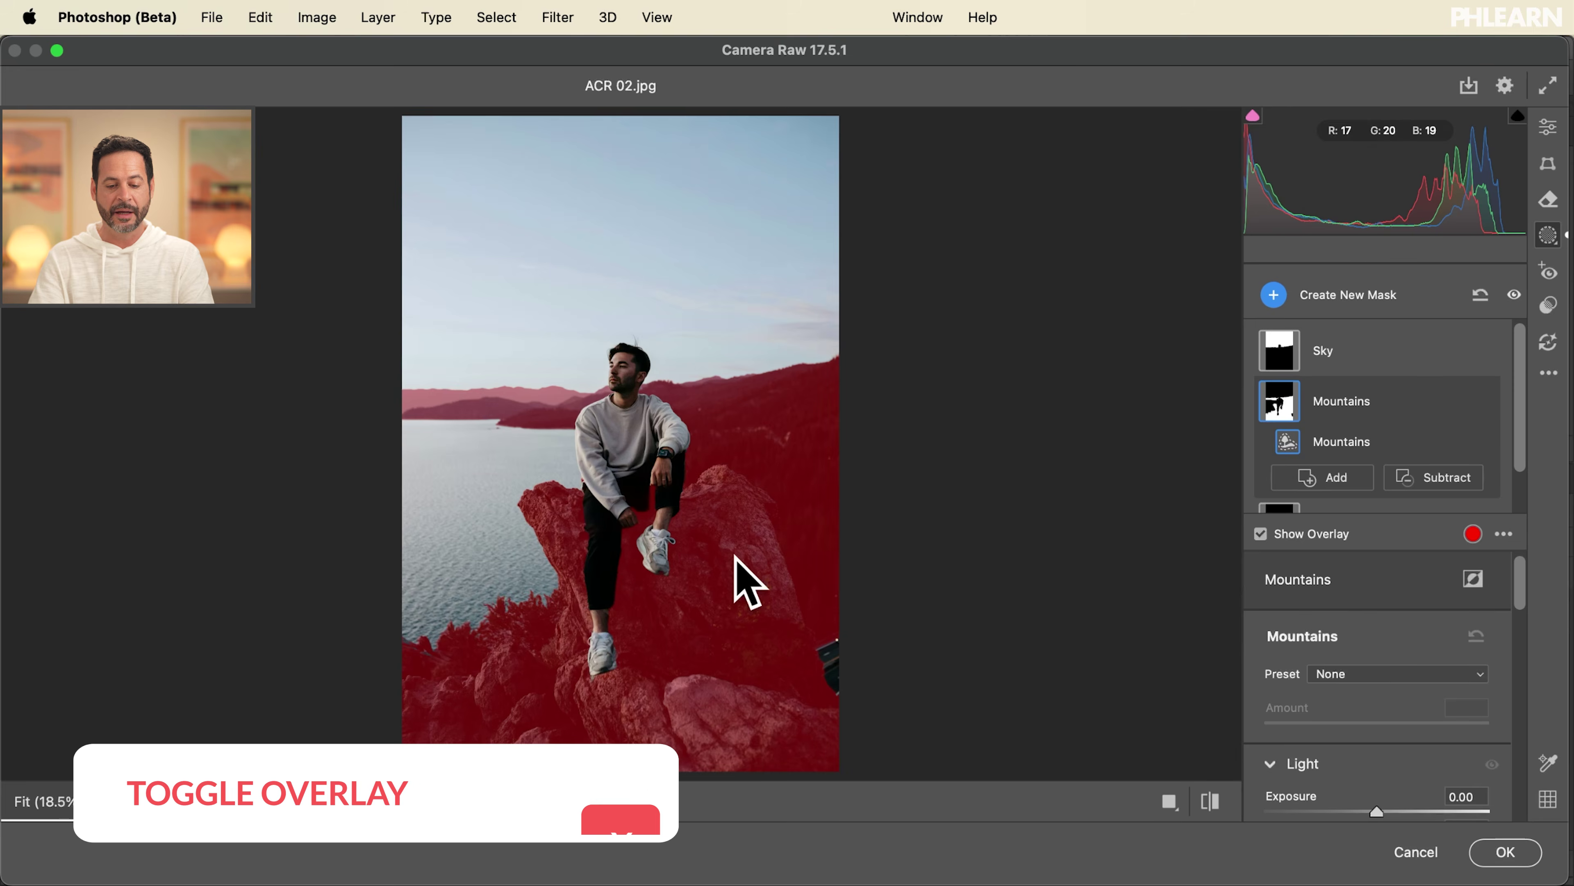
key(y)
key(y)
key(y)
key(y)
key(y)
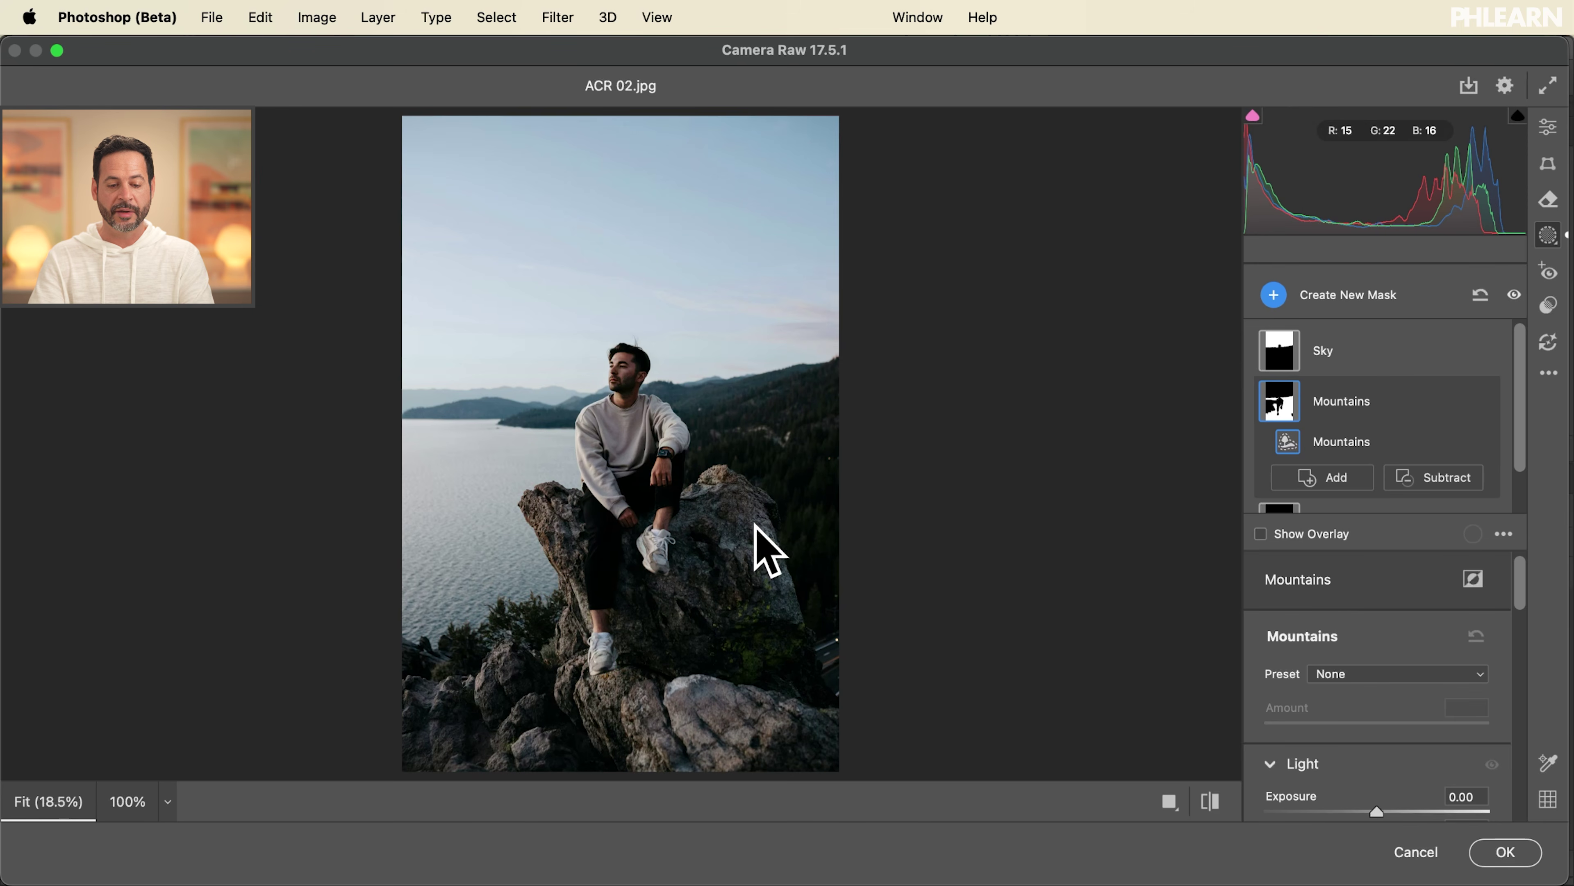
Show the Mountains mask's overlay and brush in the small uncovered patch at the photo's right edge.
key(y)
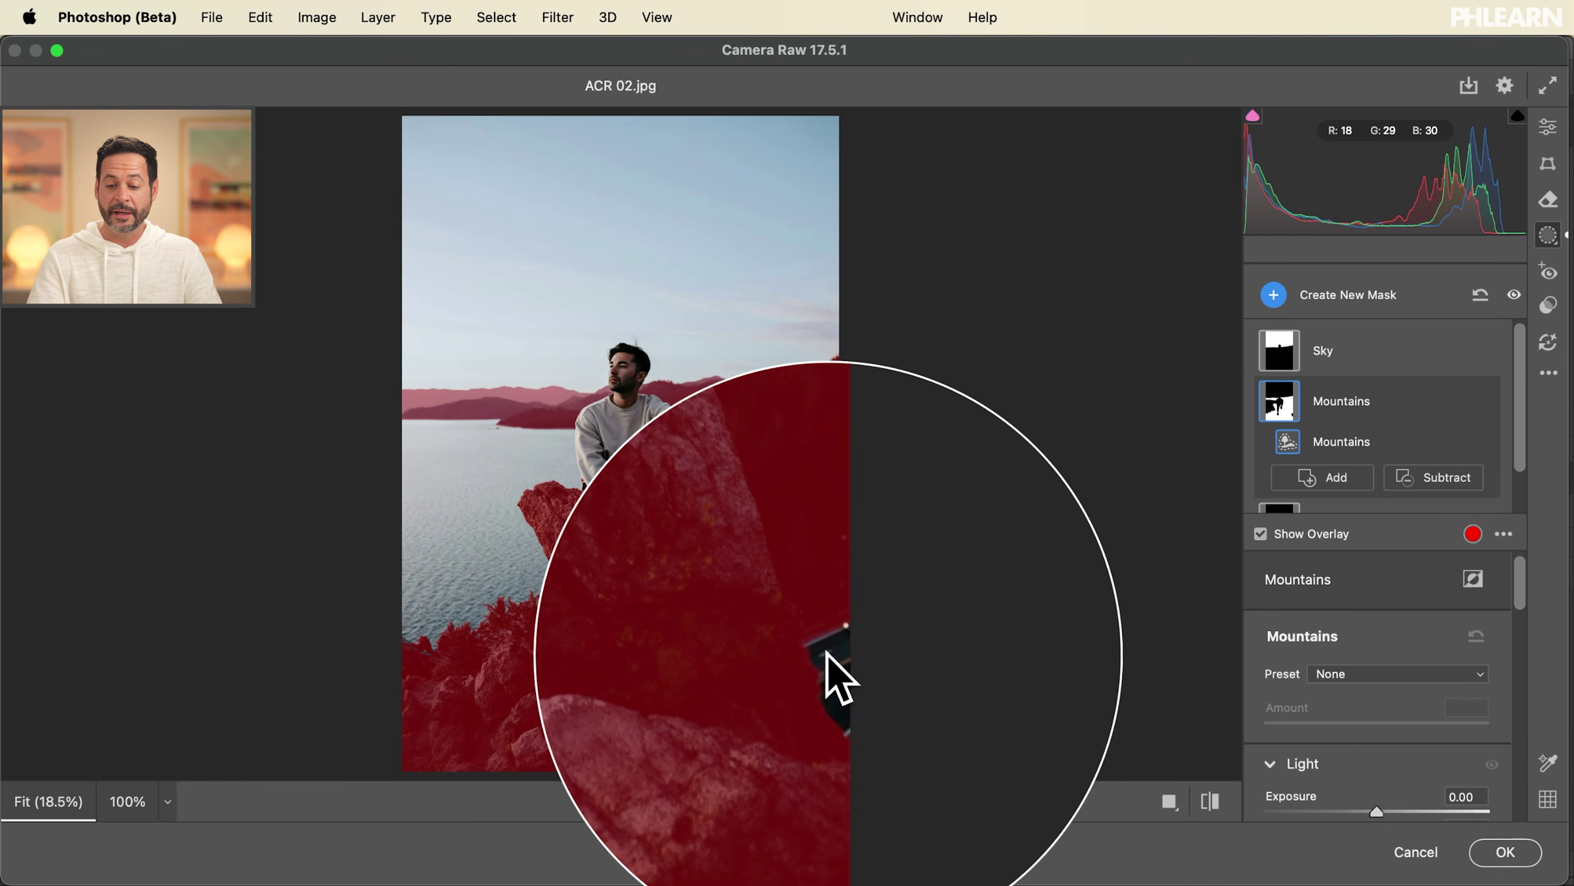
click(1337, 482)
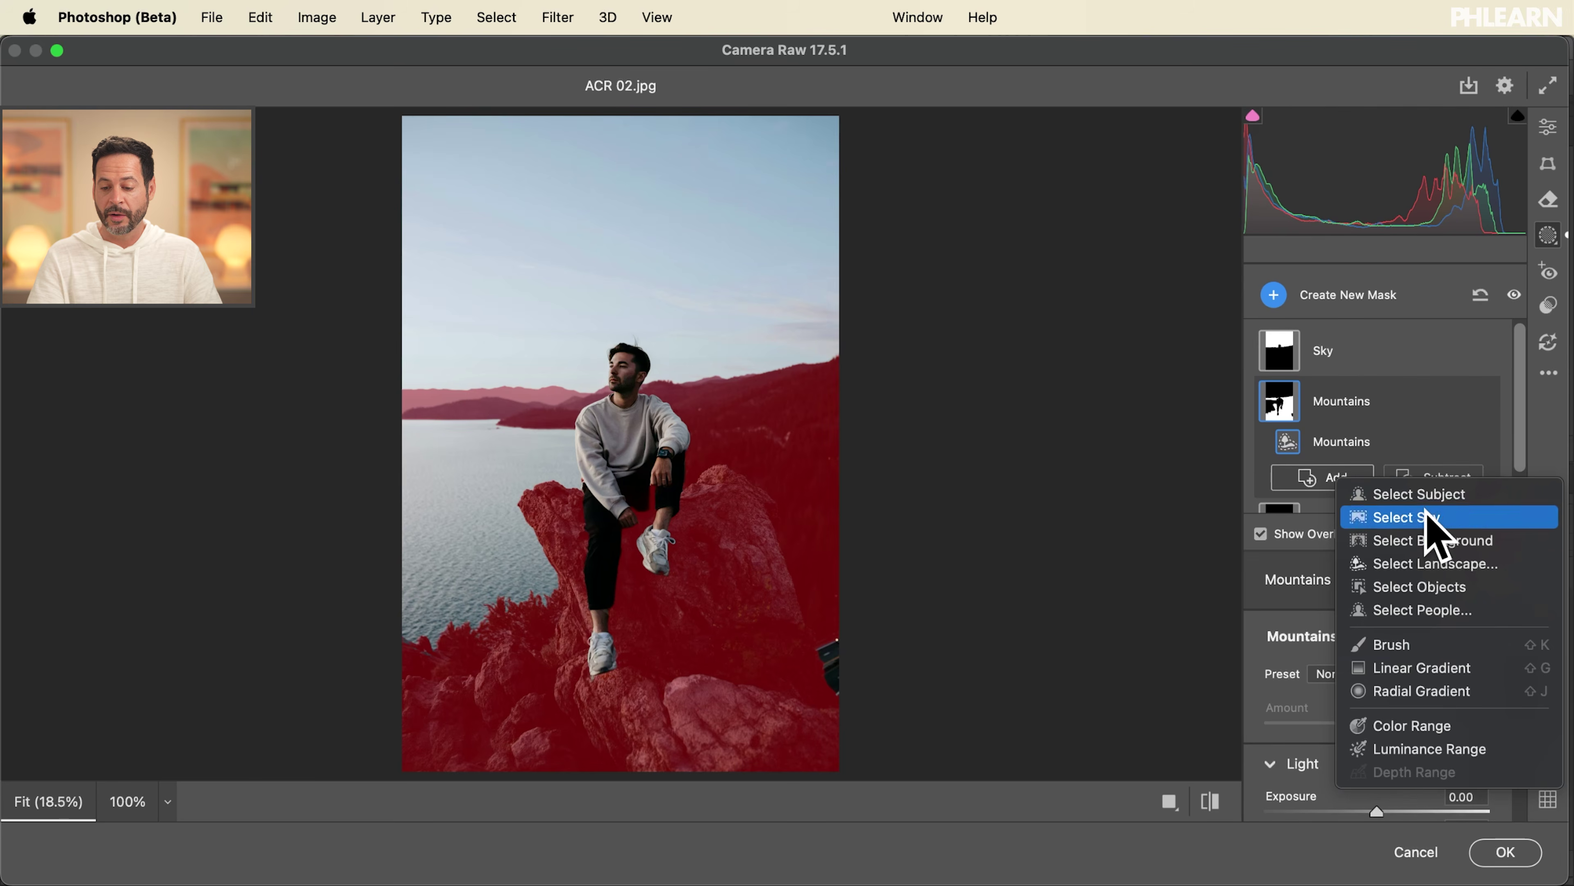
click(1330, 678)
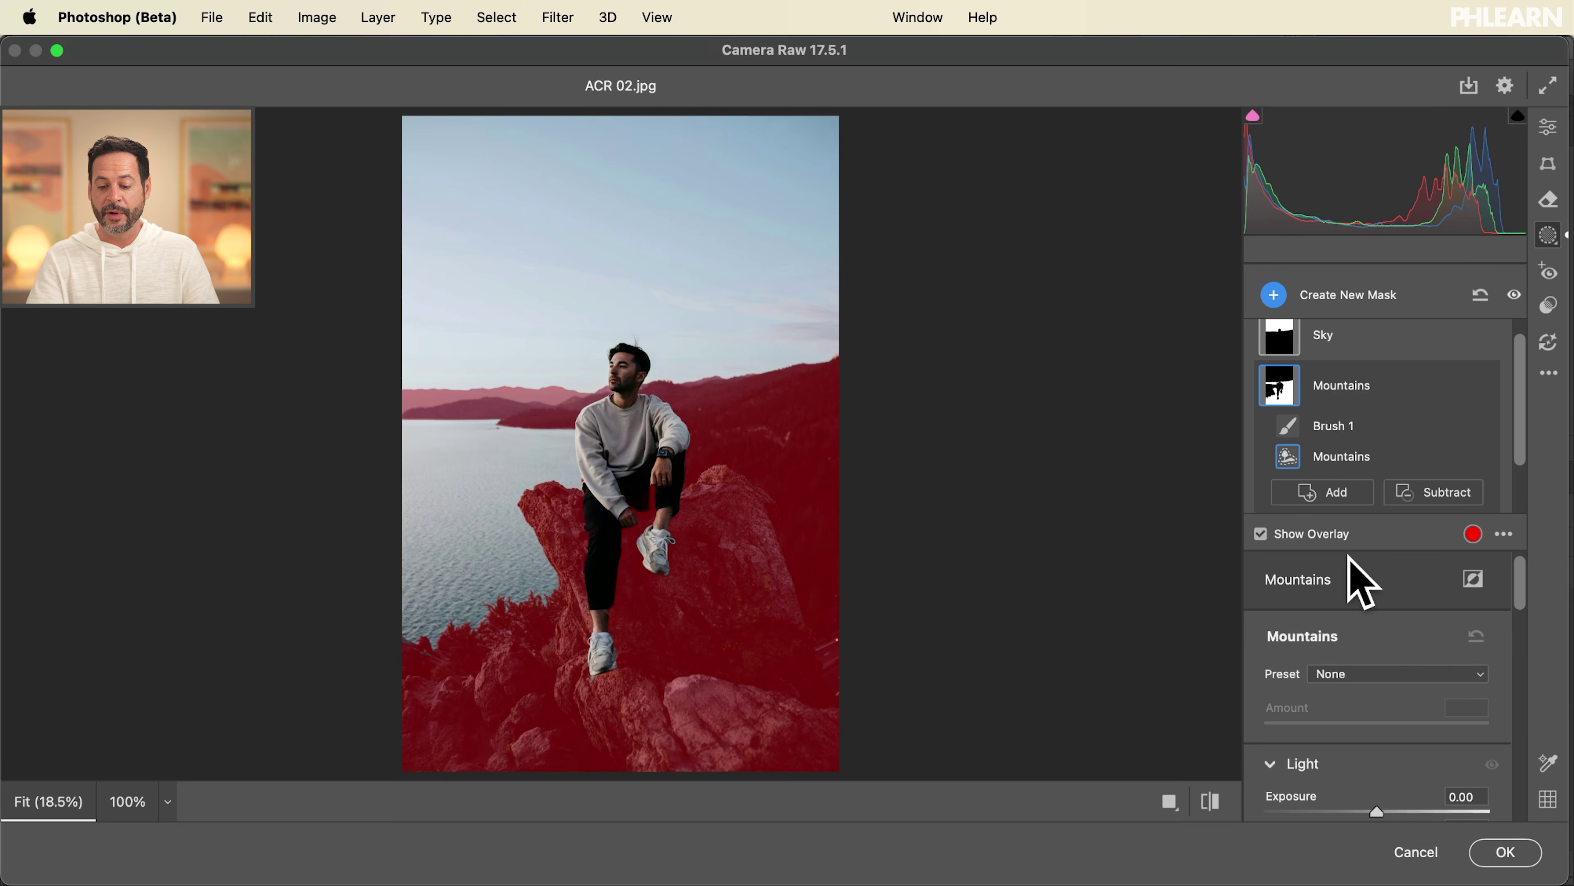
Hide the mask overlay and set the Mountains mask's Exposure to +0.25 and Shadows to +15.
scroll(1351, 571, down, 3)
scroll(1358, 580, down, 2)
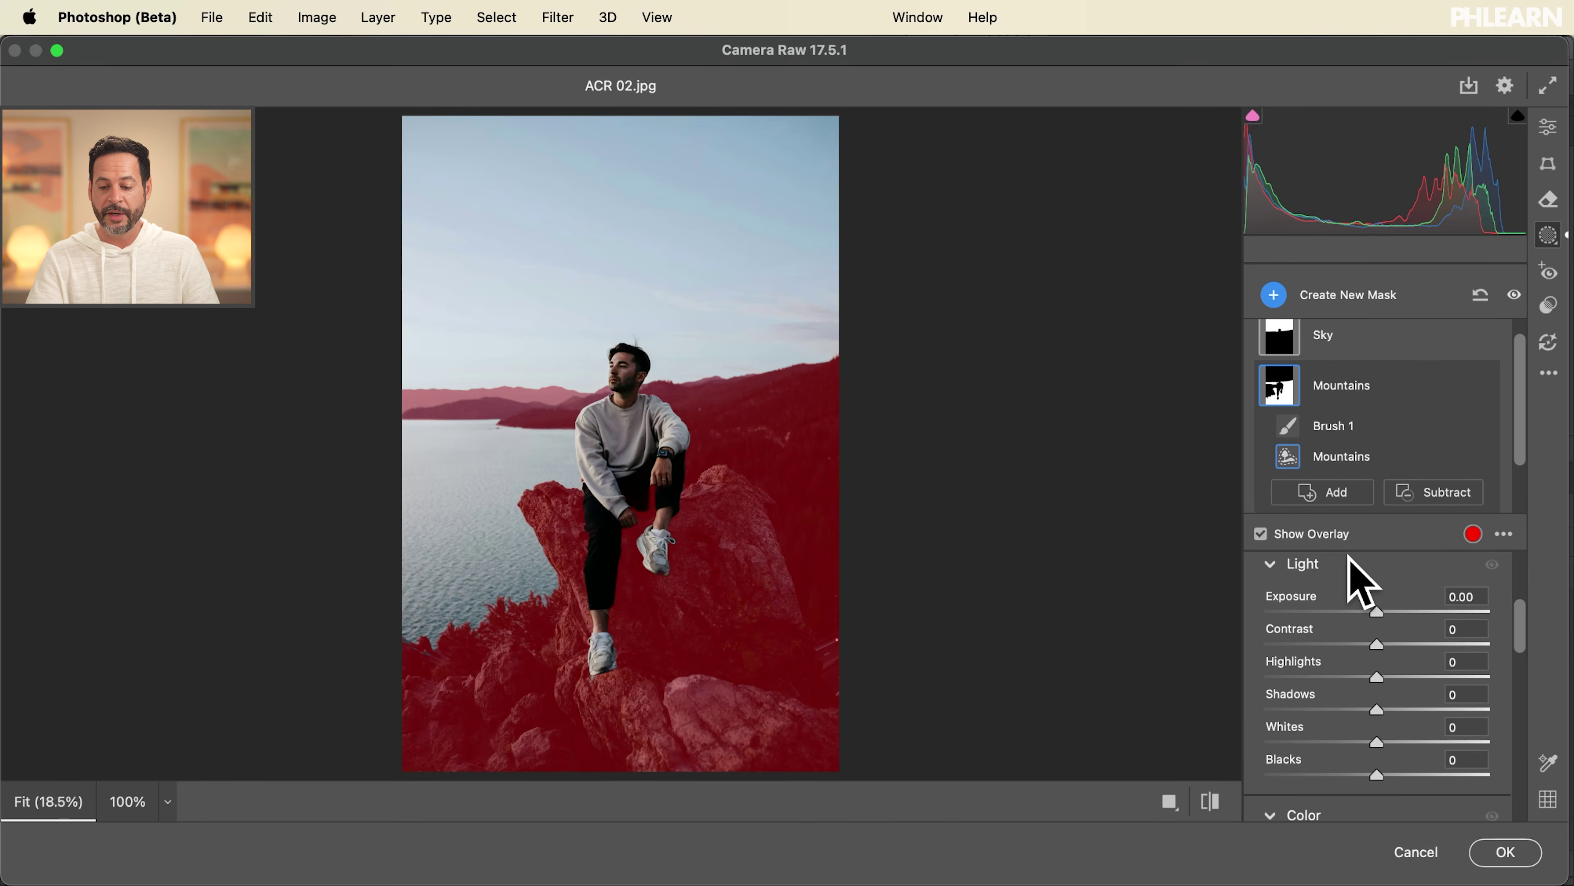
click(1283, 536)
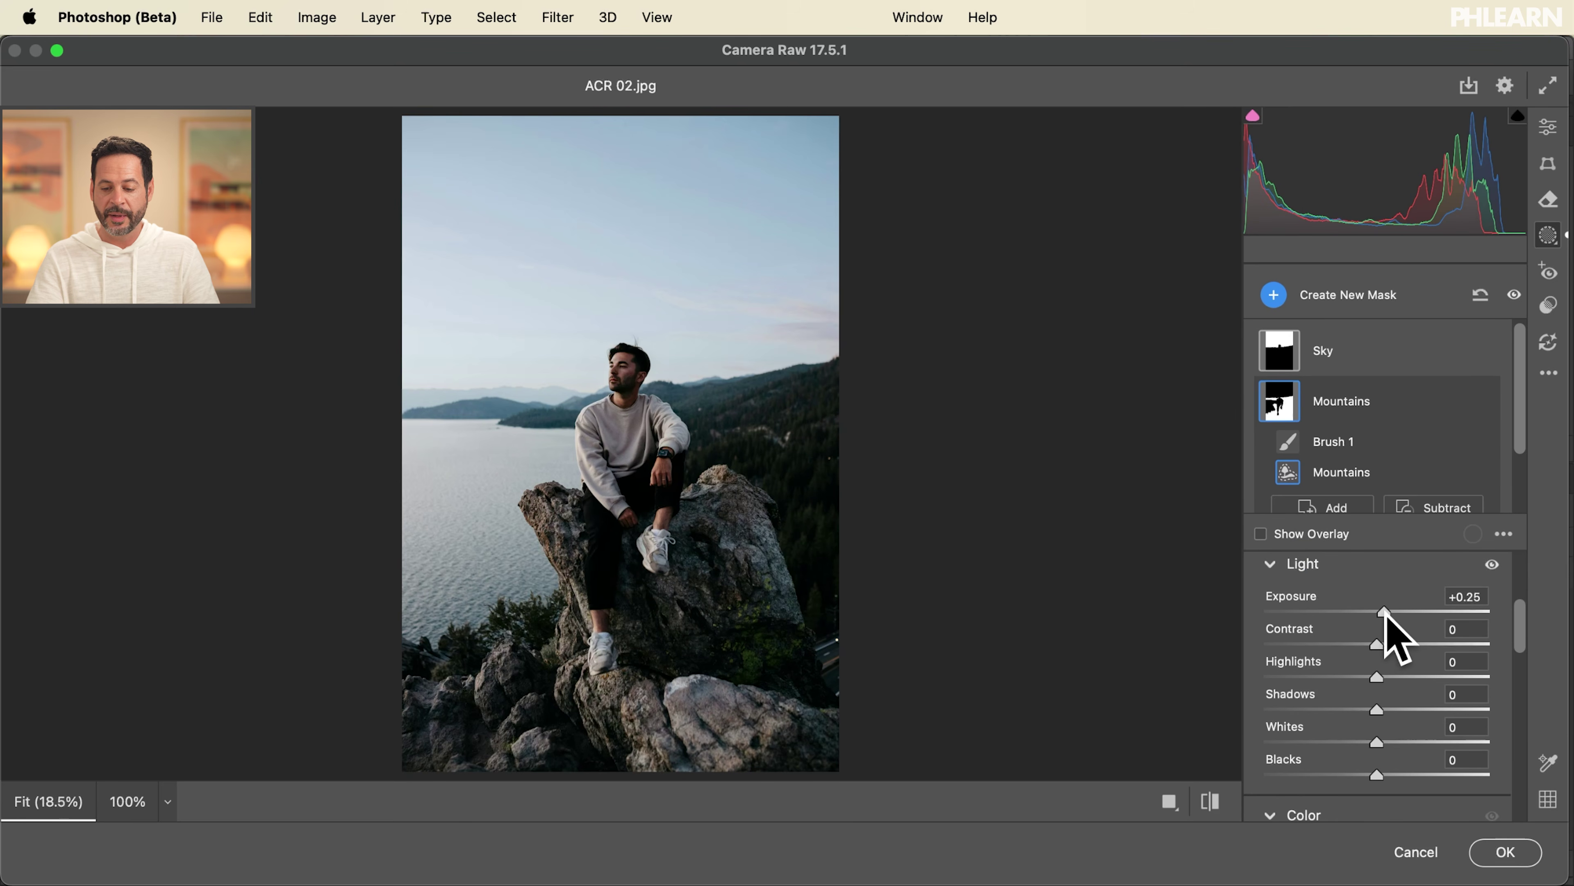
drag(1380, 700, 1394, 714)
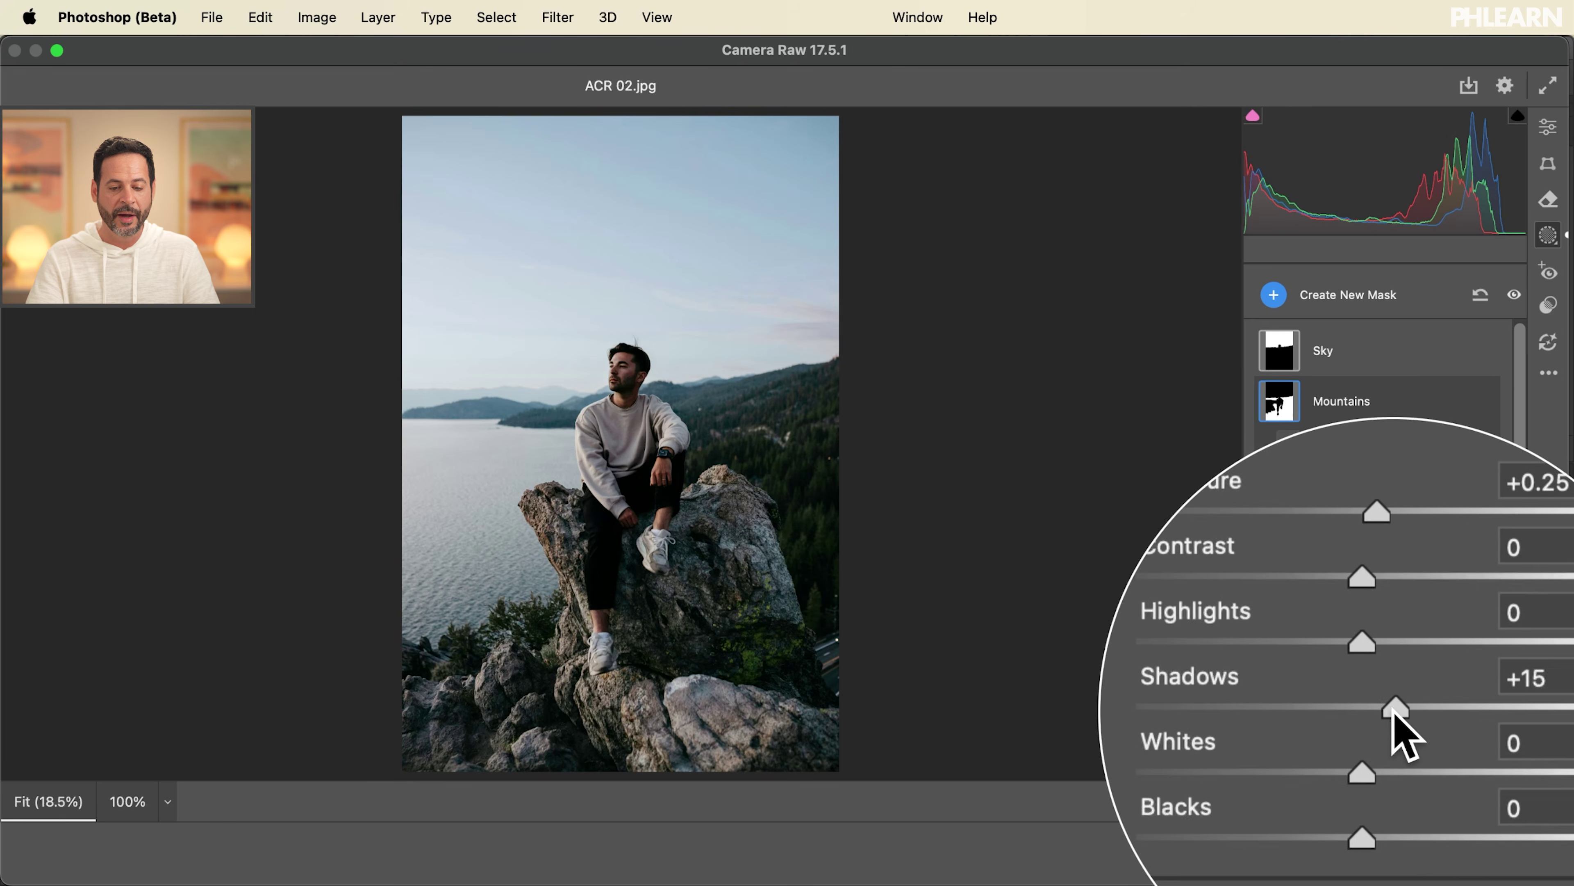
Set the Mountains mask's Tint to -15 and Saturation to +11.
scroll(1392, 711, down, 5)
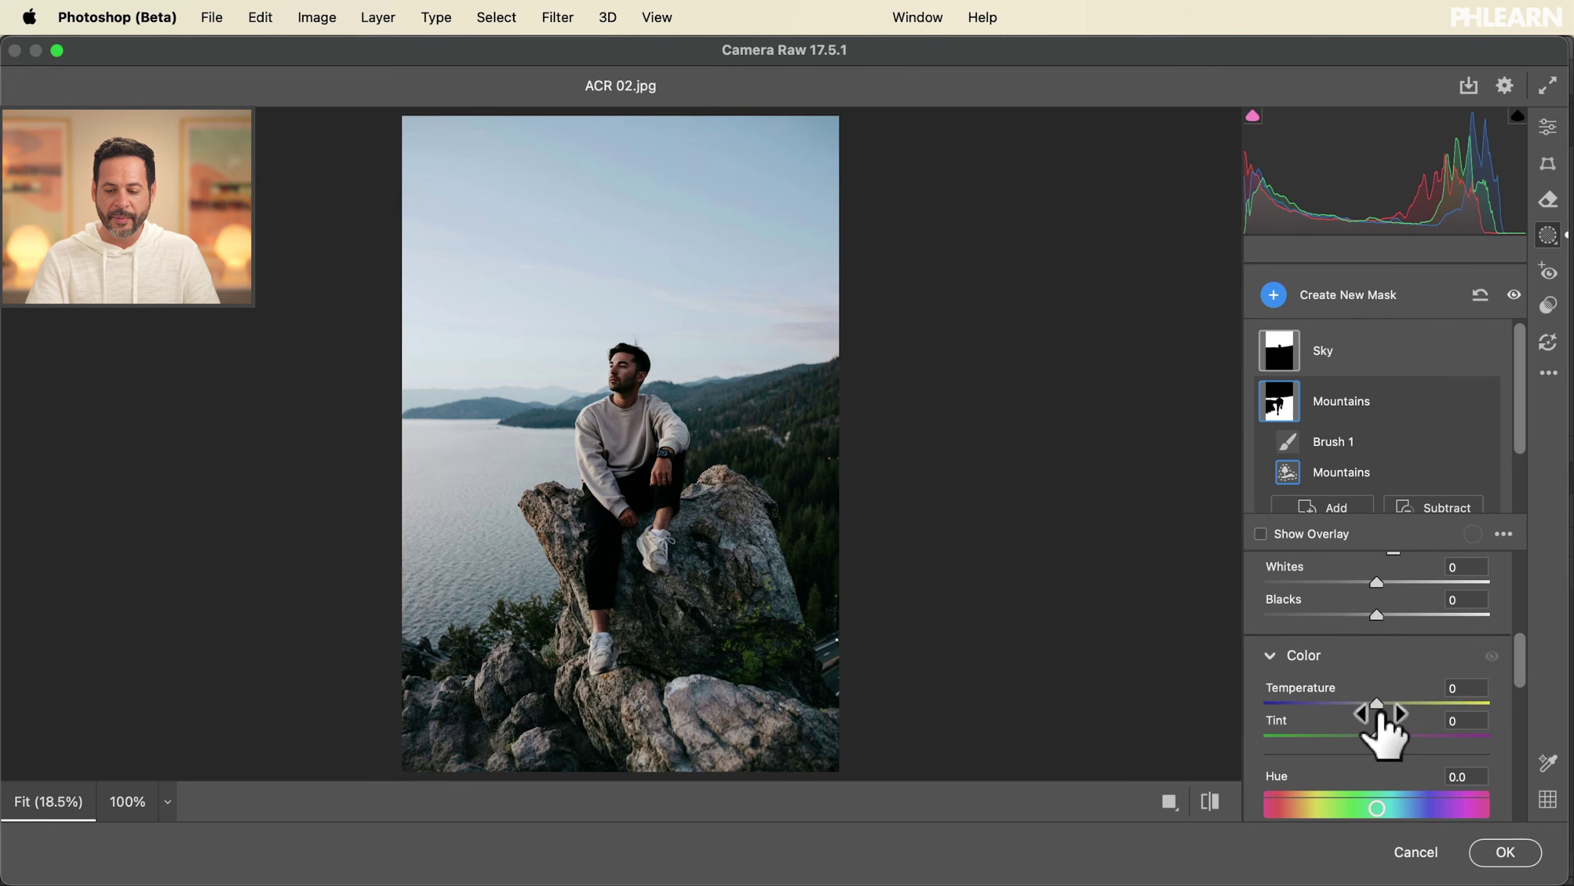
drag(1377, 734, 1356, 732)
scroll(1358, 731, down, 3)
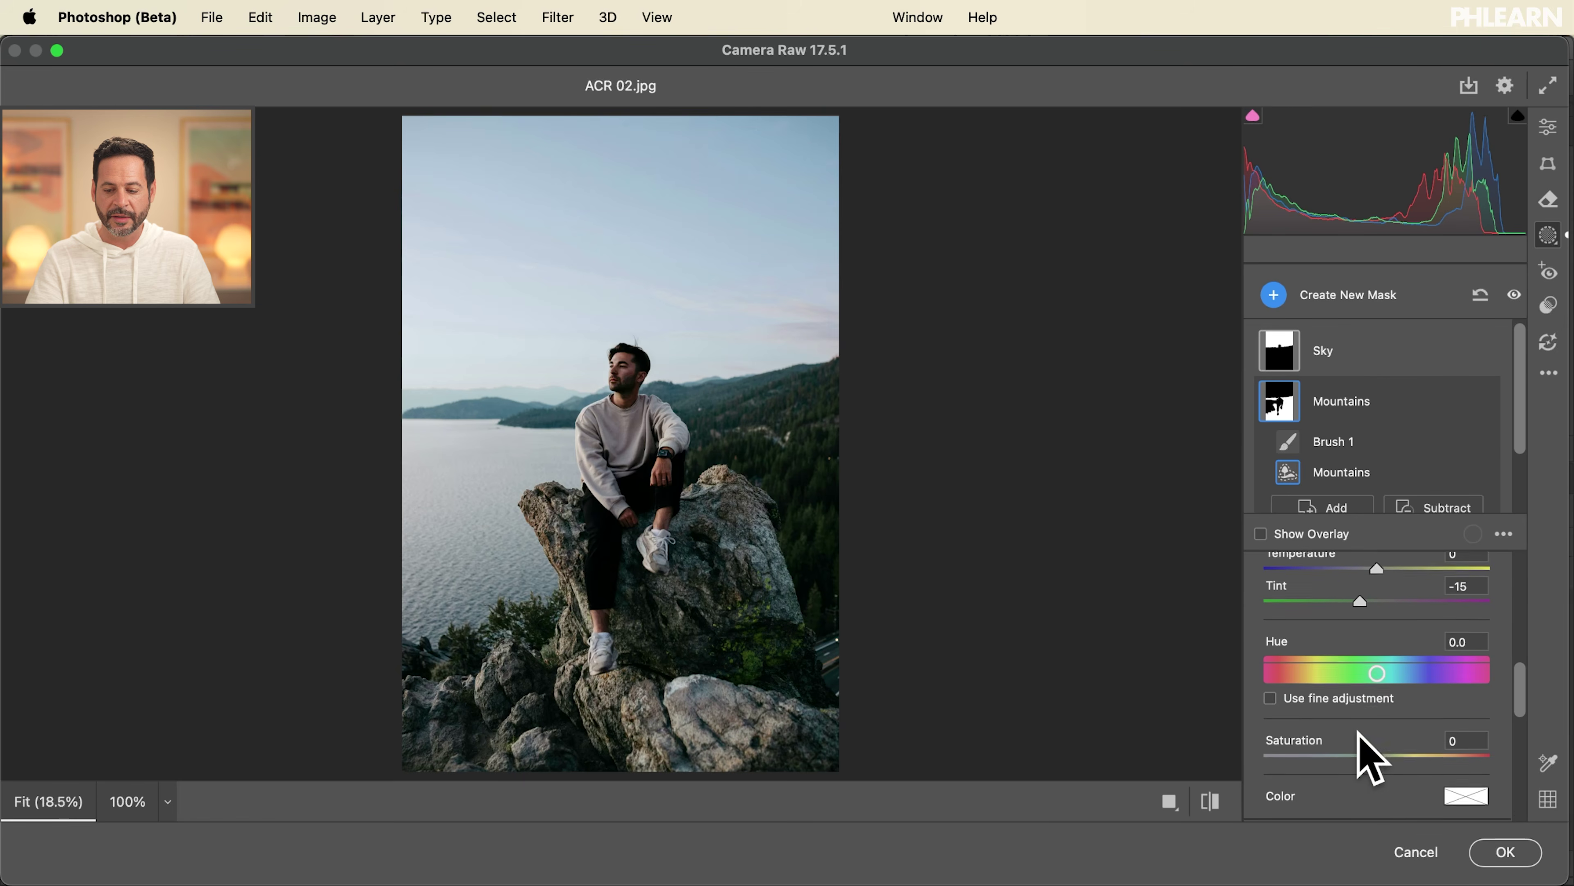
drag(1377, 756, 1389, 755)
scroll(1386, 750, up, 3)
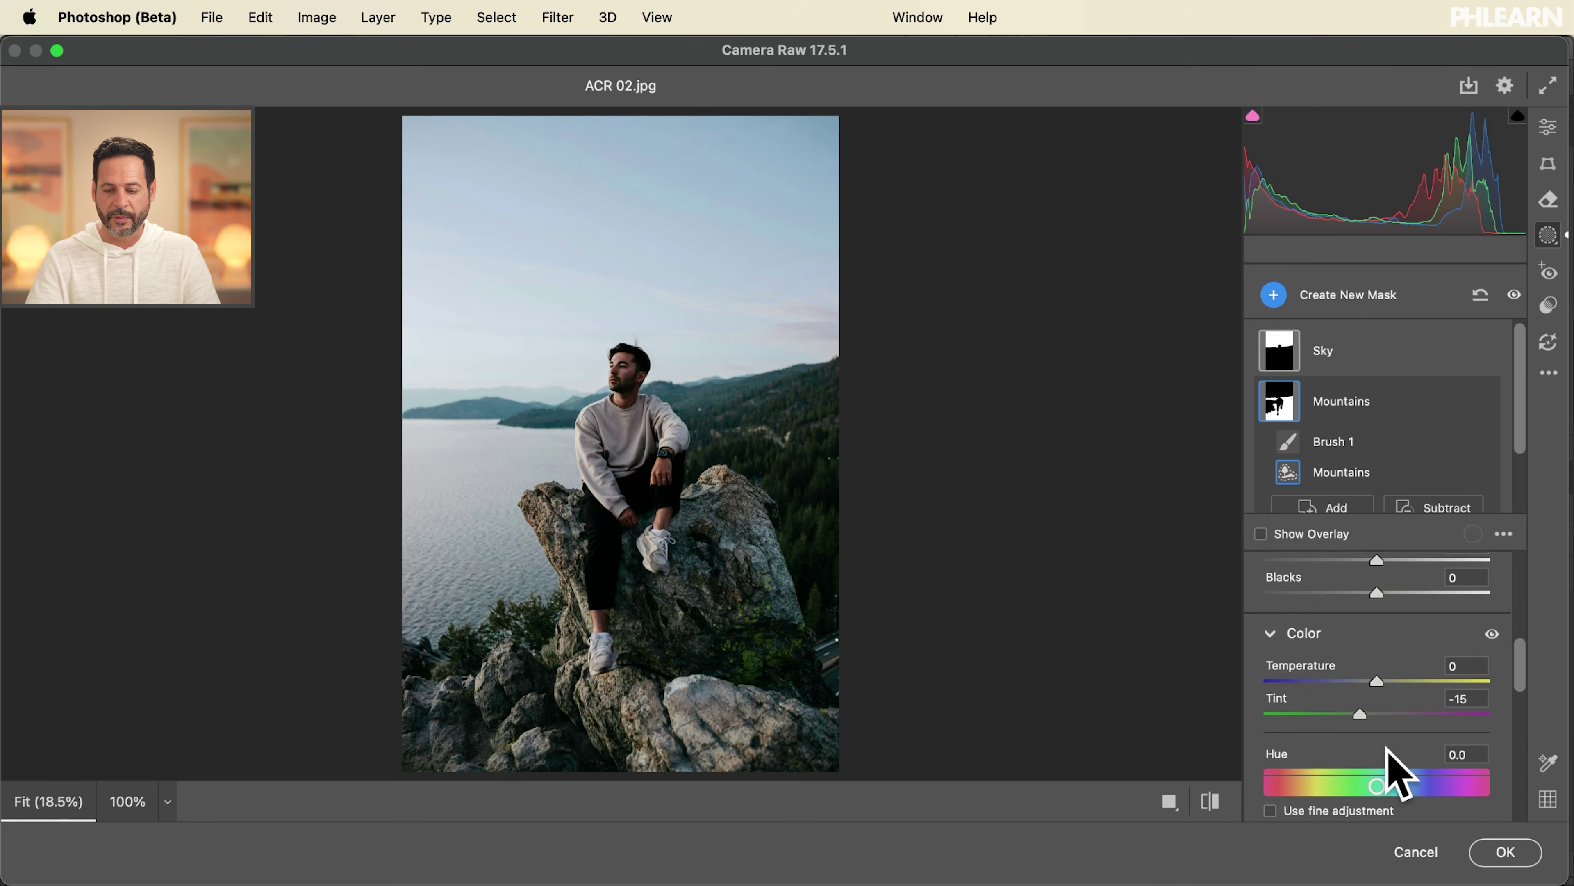
Set the Mountains mask's Clarity to +22.
scroll(1387, 750, down, 5)
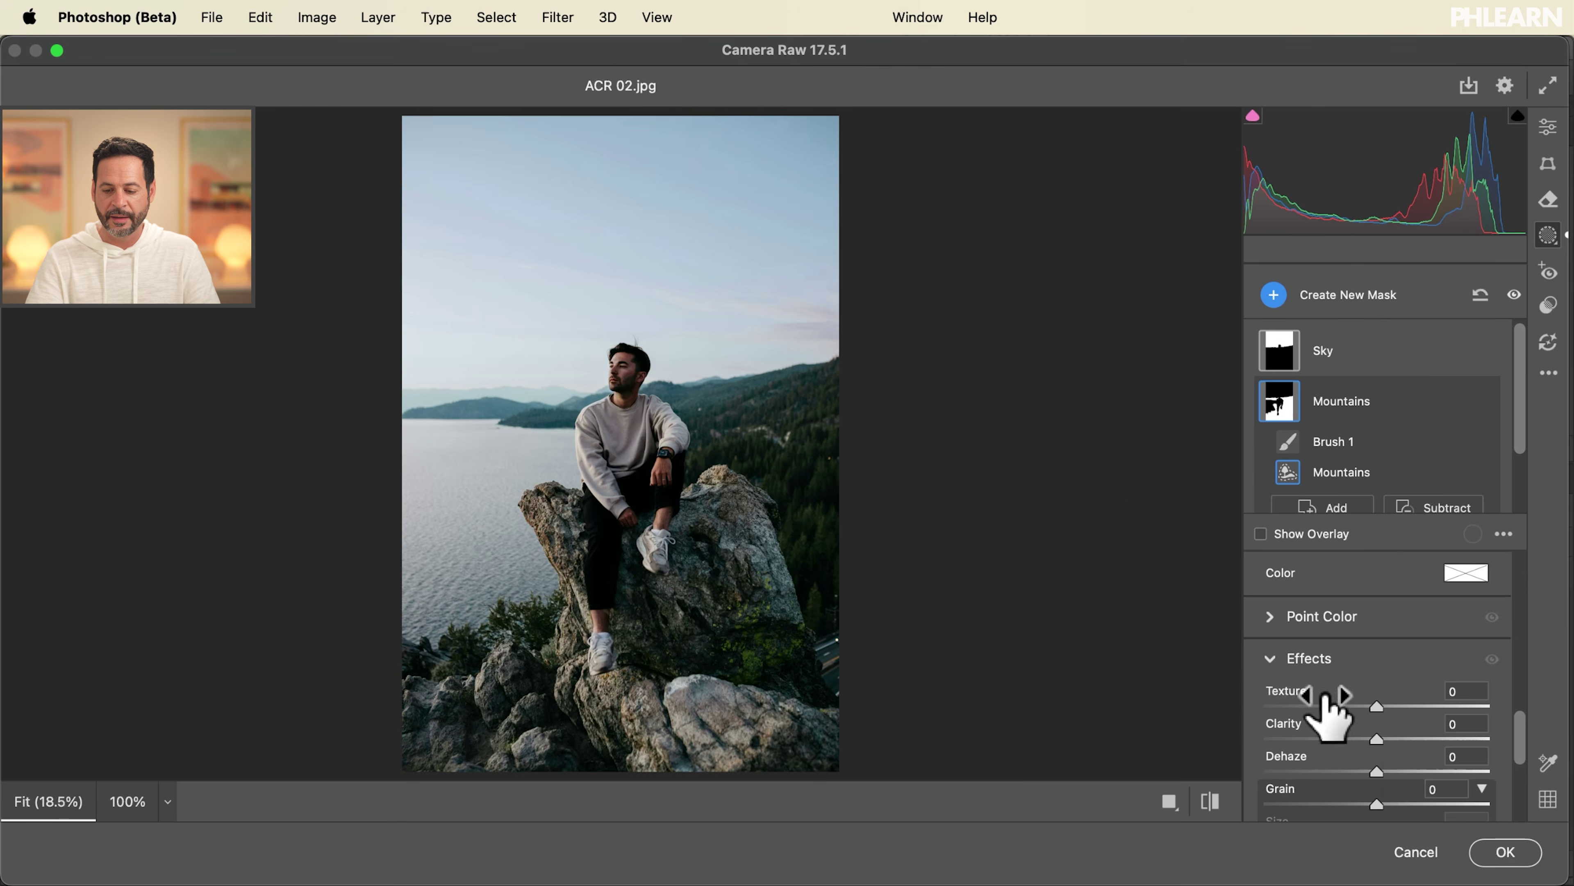
drag(1381, 735, 1406, 741)
scroll(1406, 750, up, 2)
scroll(1419, 372, down, 2)
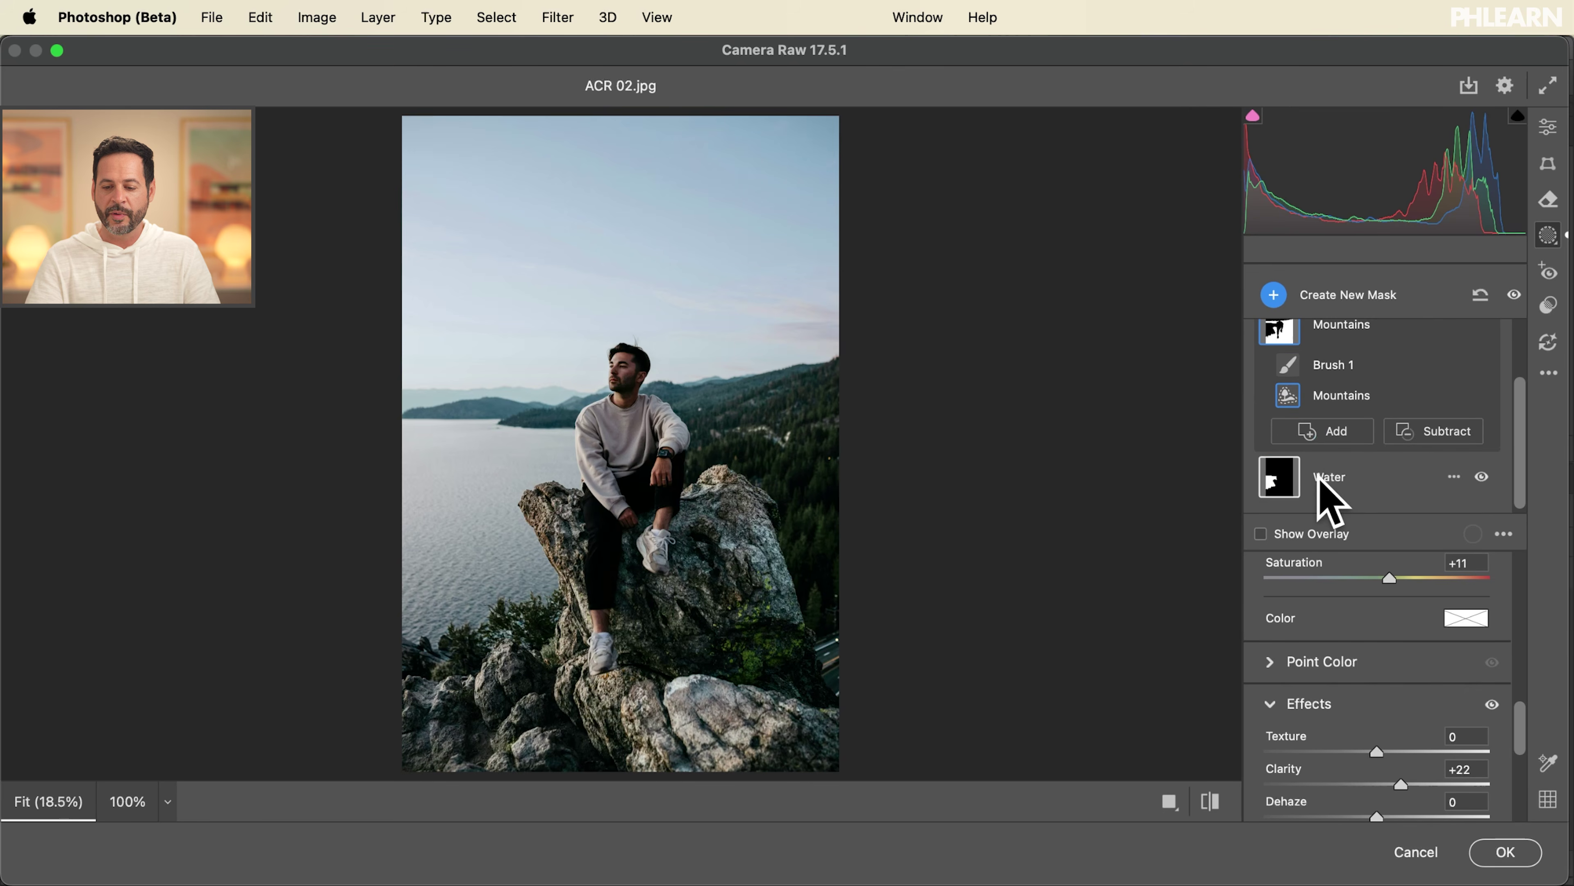
Select the Water mask, shift its Temperature toward blue and set its Clarity to +4.
click(1326, 471)
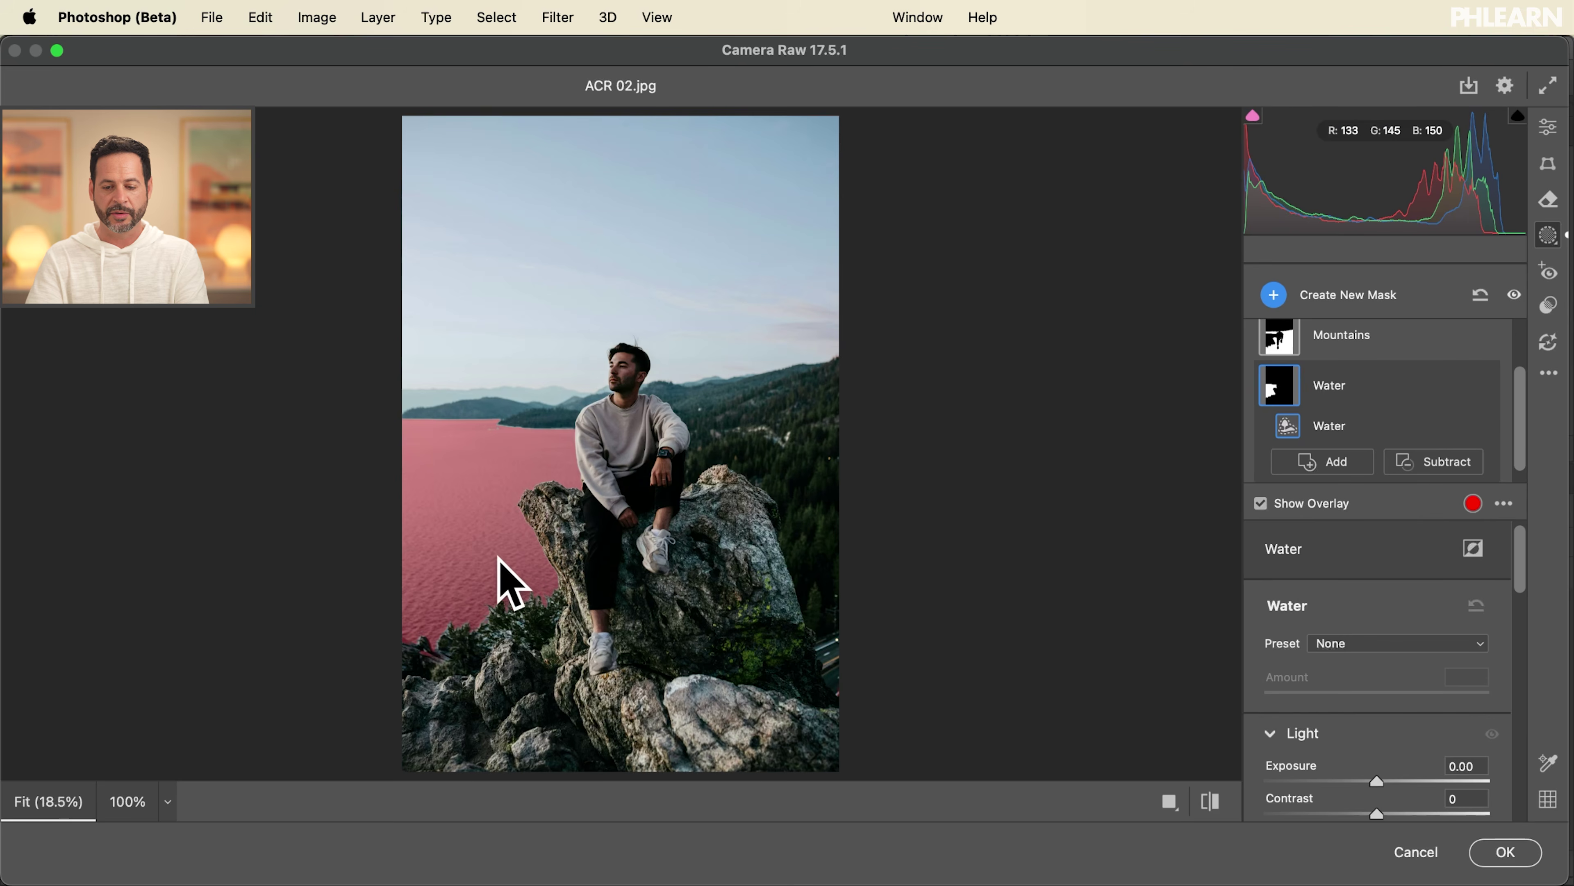
key(y)
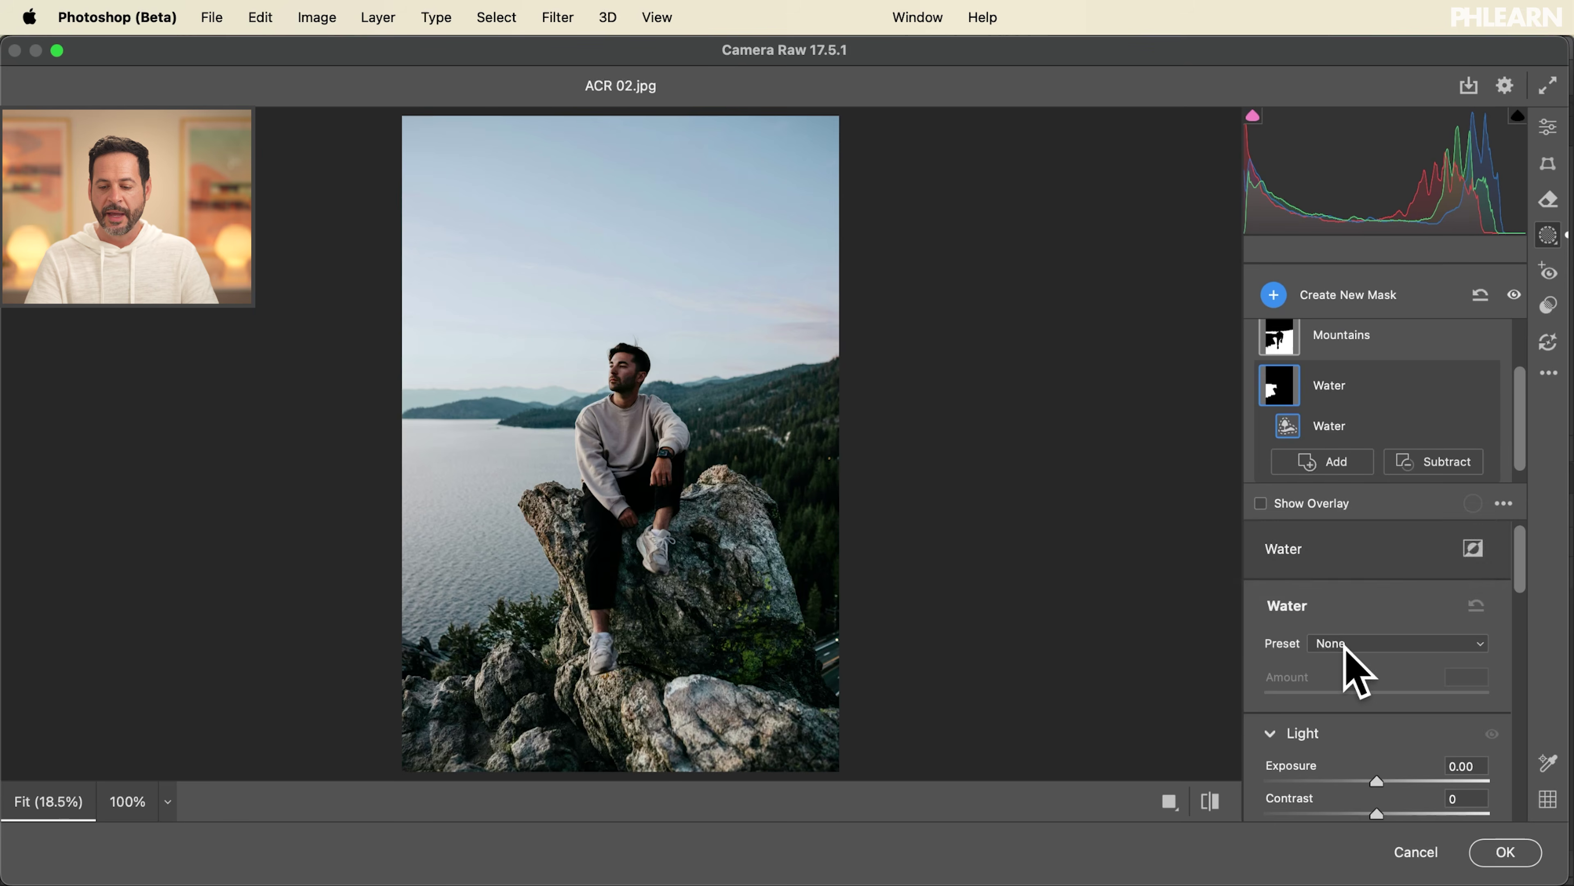
scroll(1347, 658, down, 5)
scroll(1347, 648, down, 3)
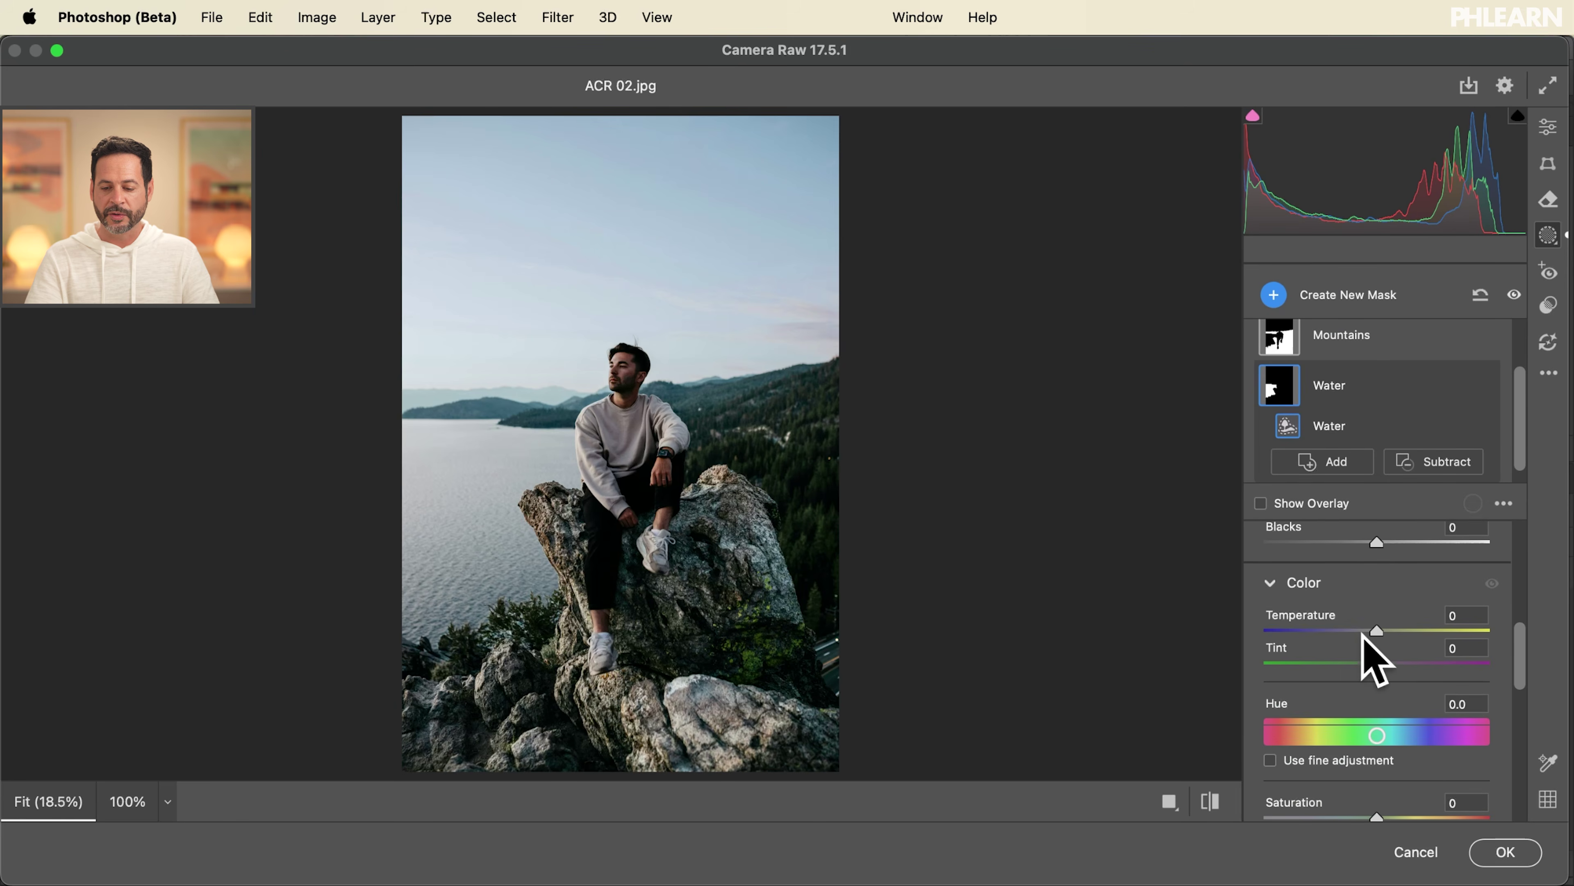
drag(1375, 631, 1369, 663)
scroll(1370, 684, down, 5)
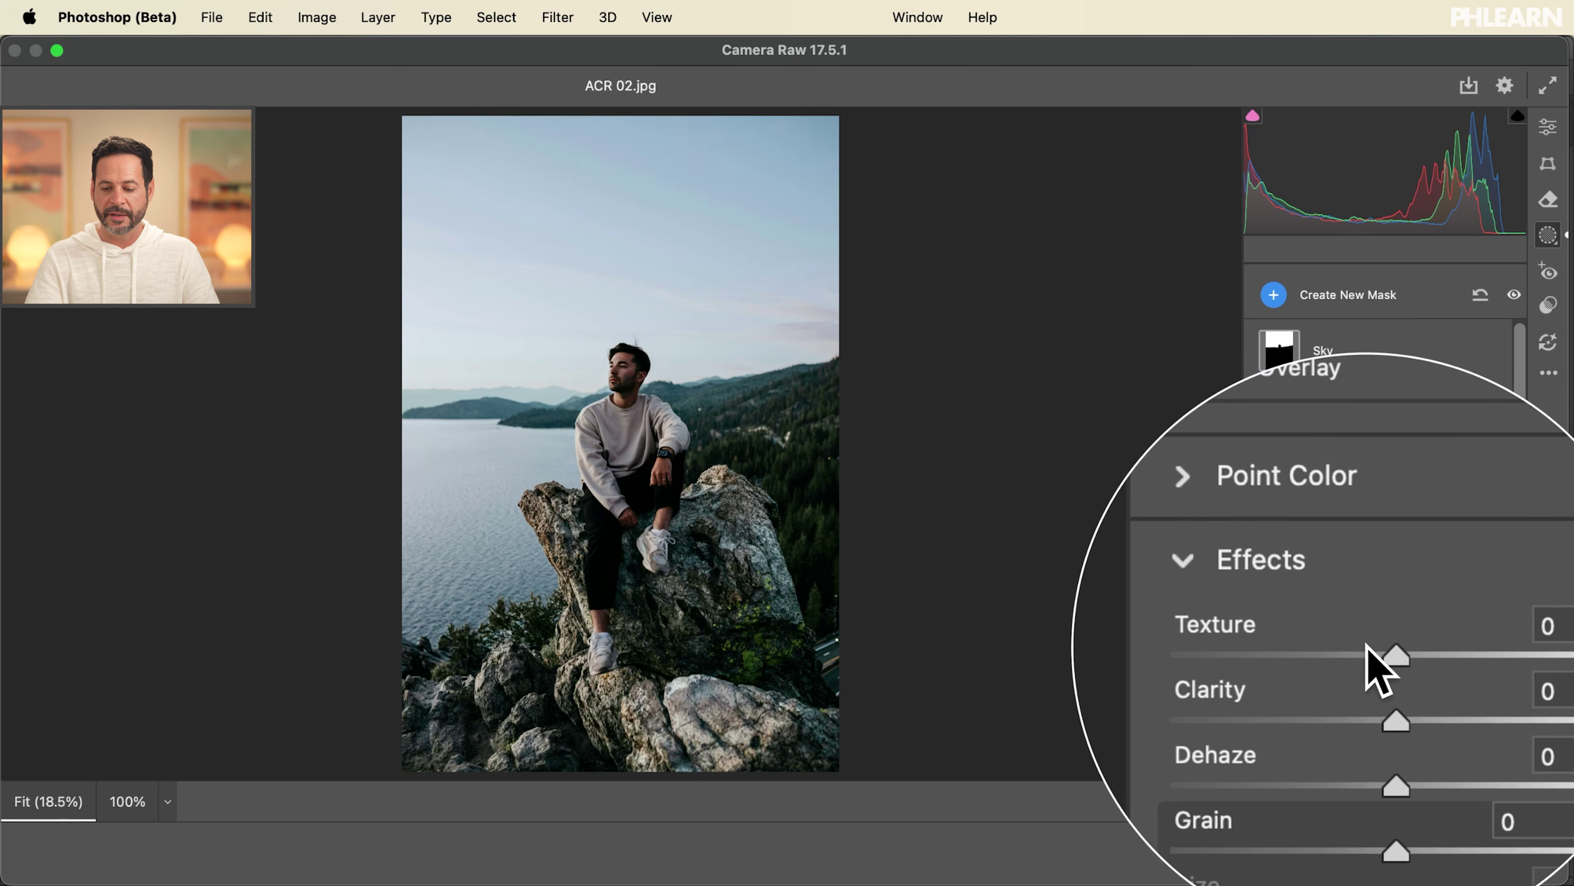
drag(1376, 680, 1382, 682)
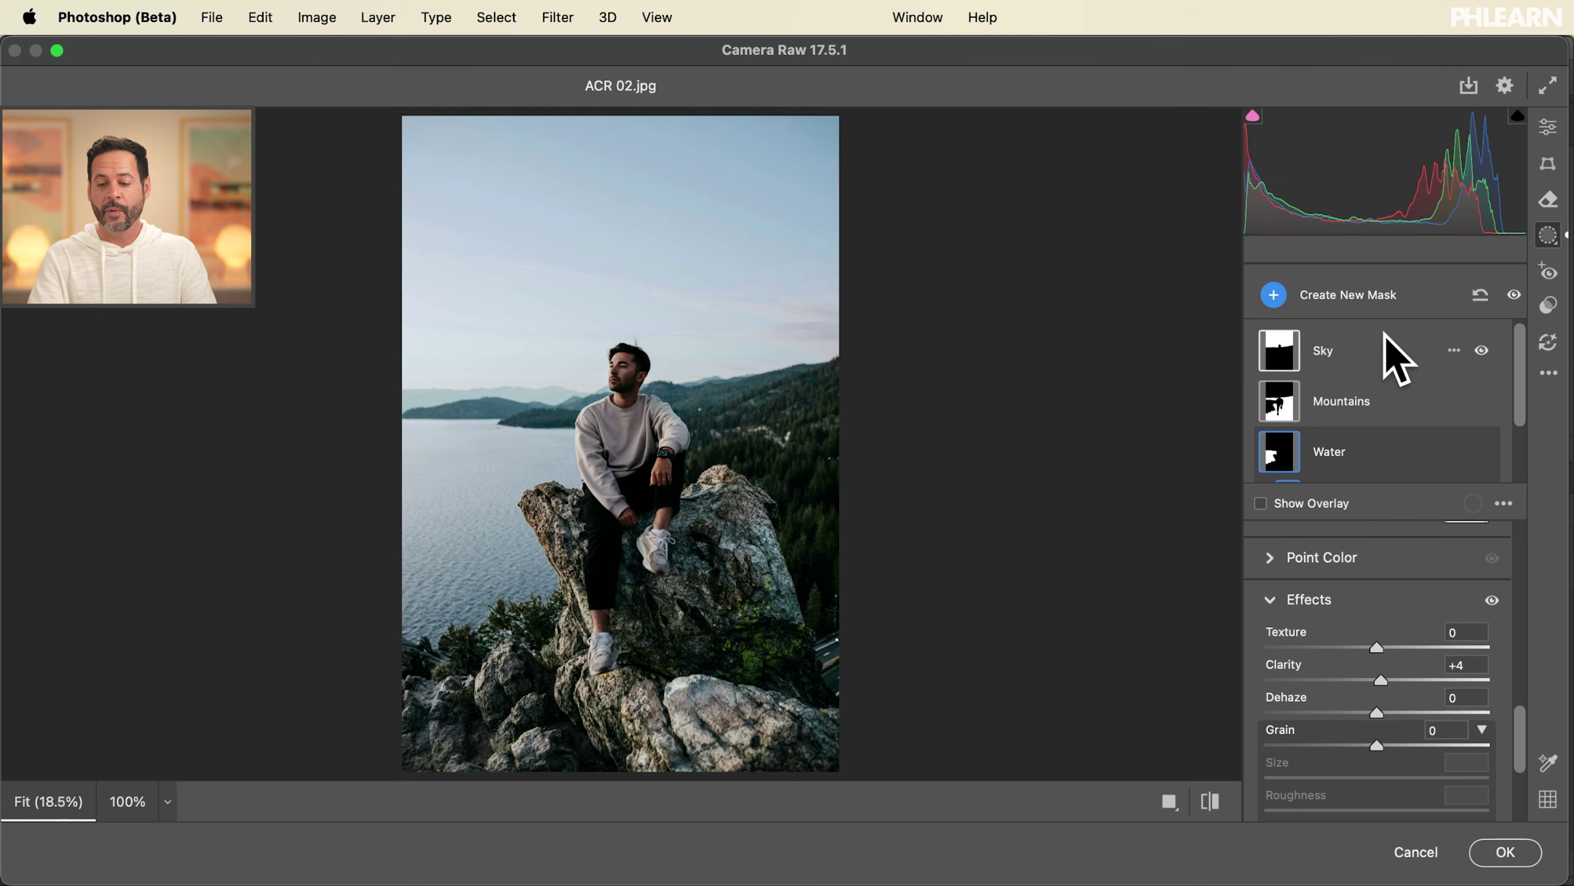
Create a new Select Subject mask for the seated man and check its coverage with the overlay.
click(1338, 307)
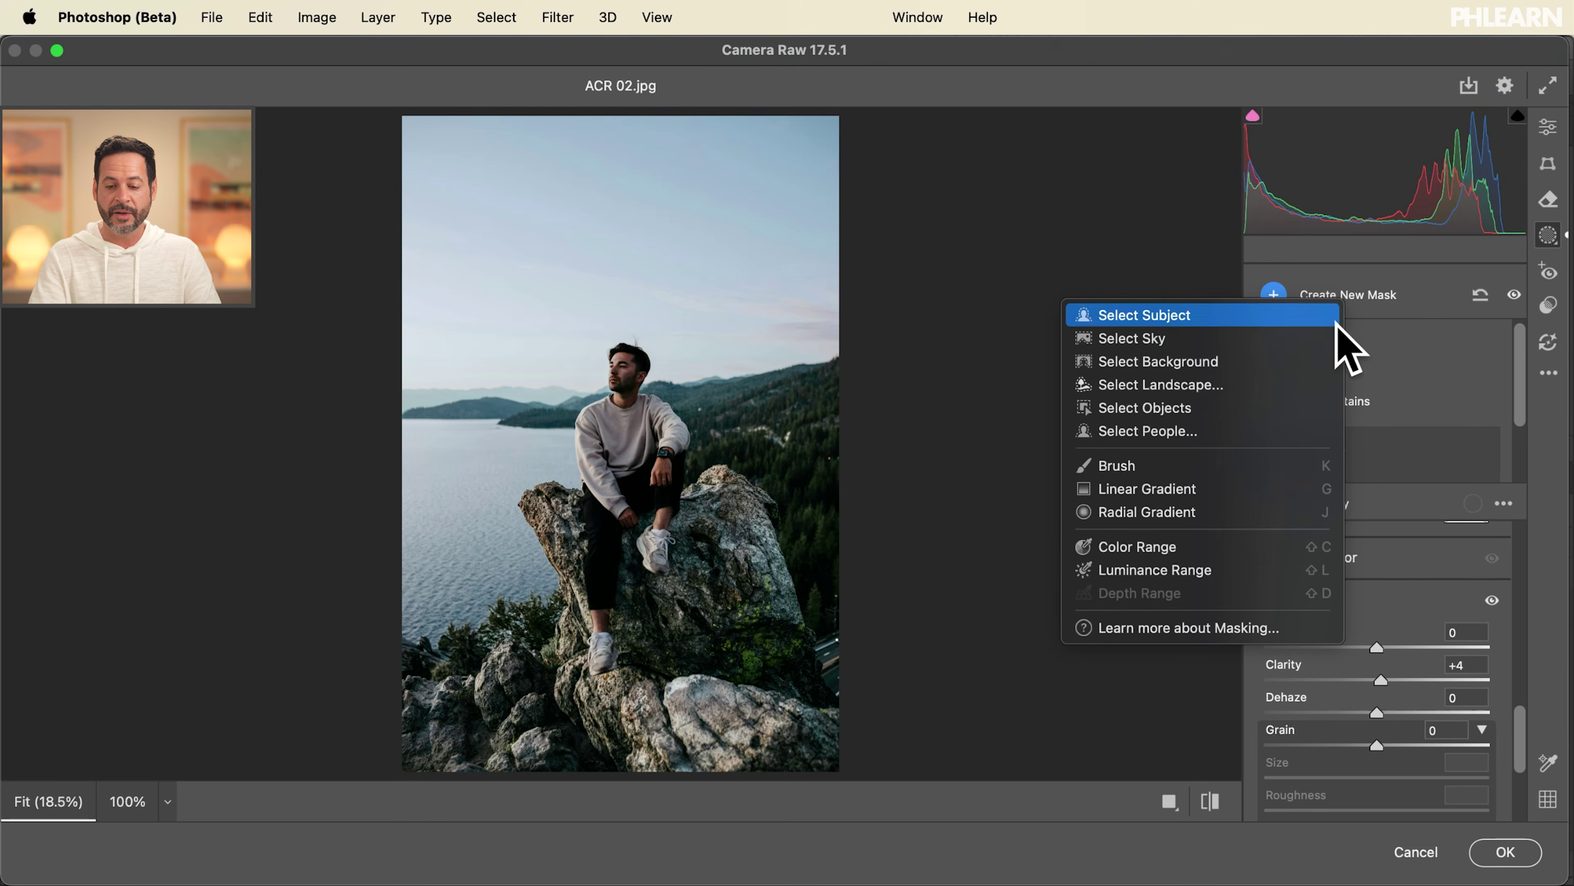
click(1169, 310)
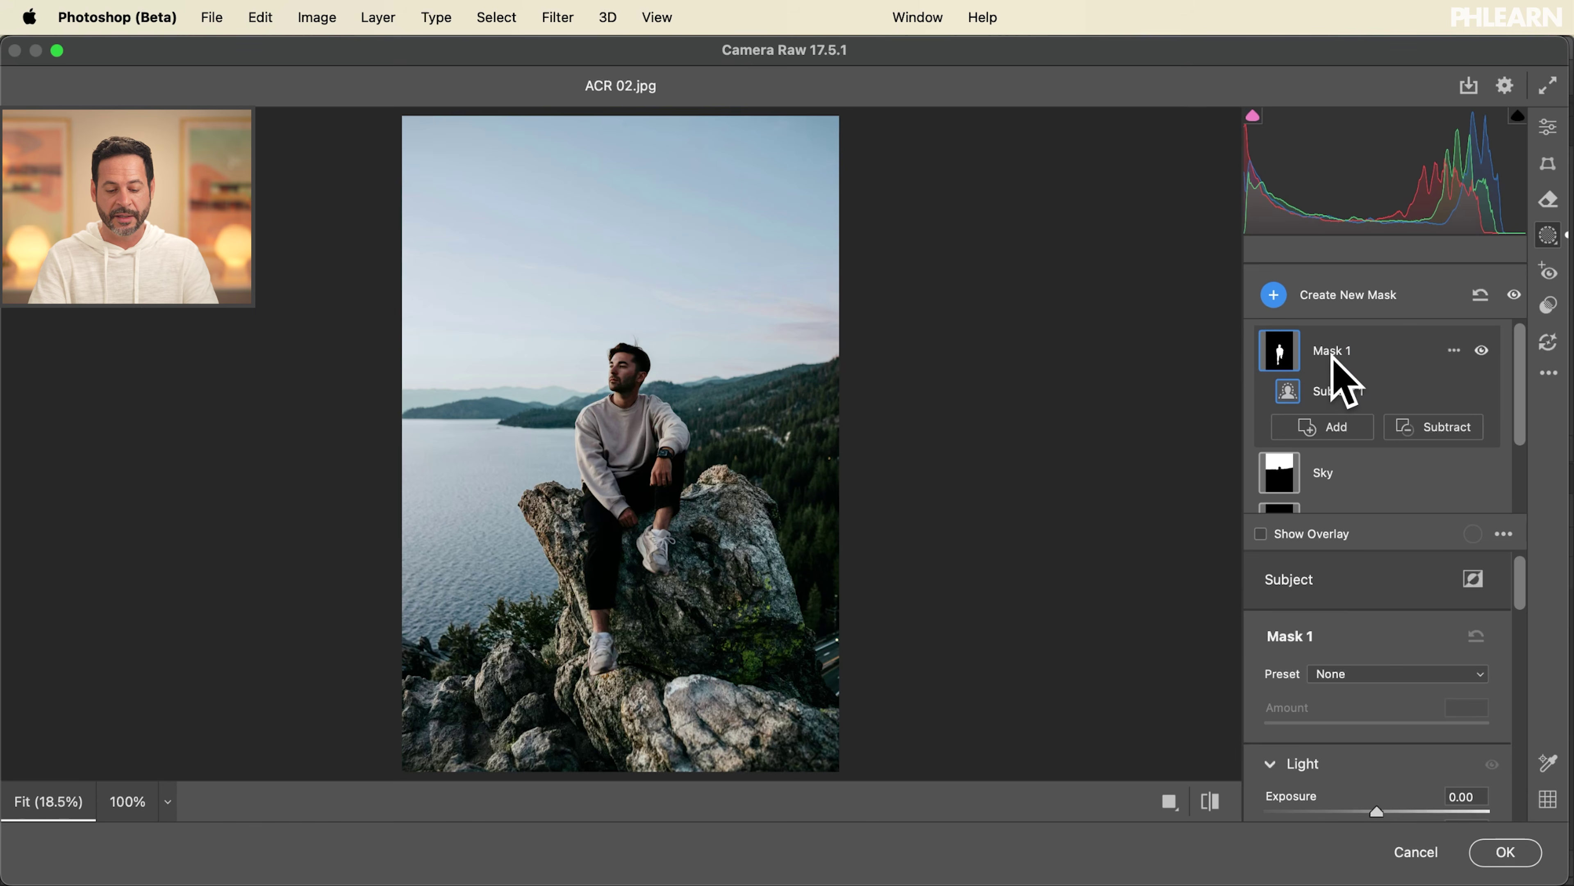
key(y)
key(y)
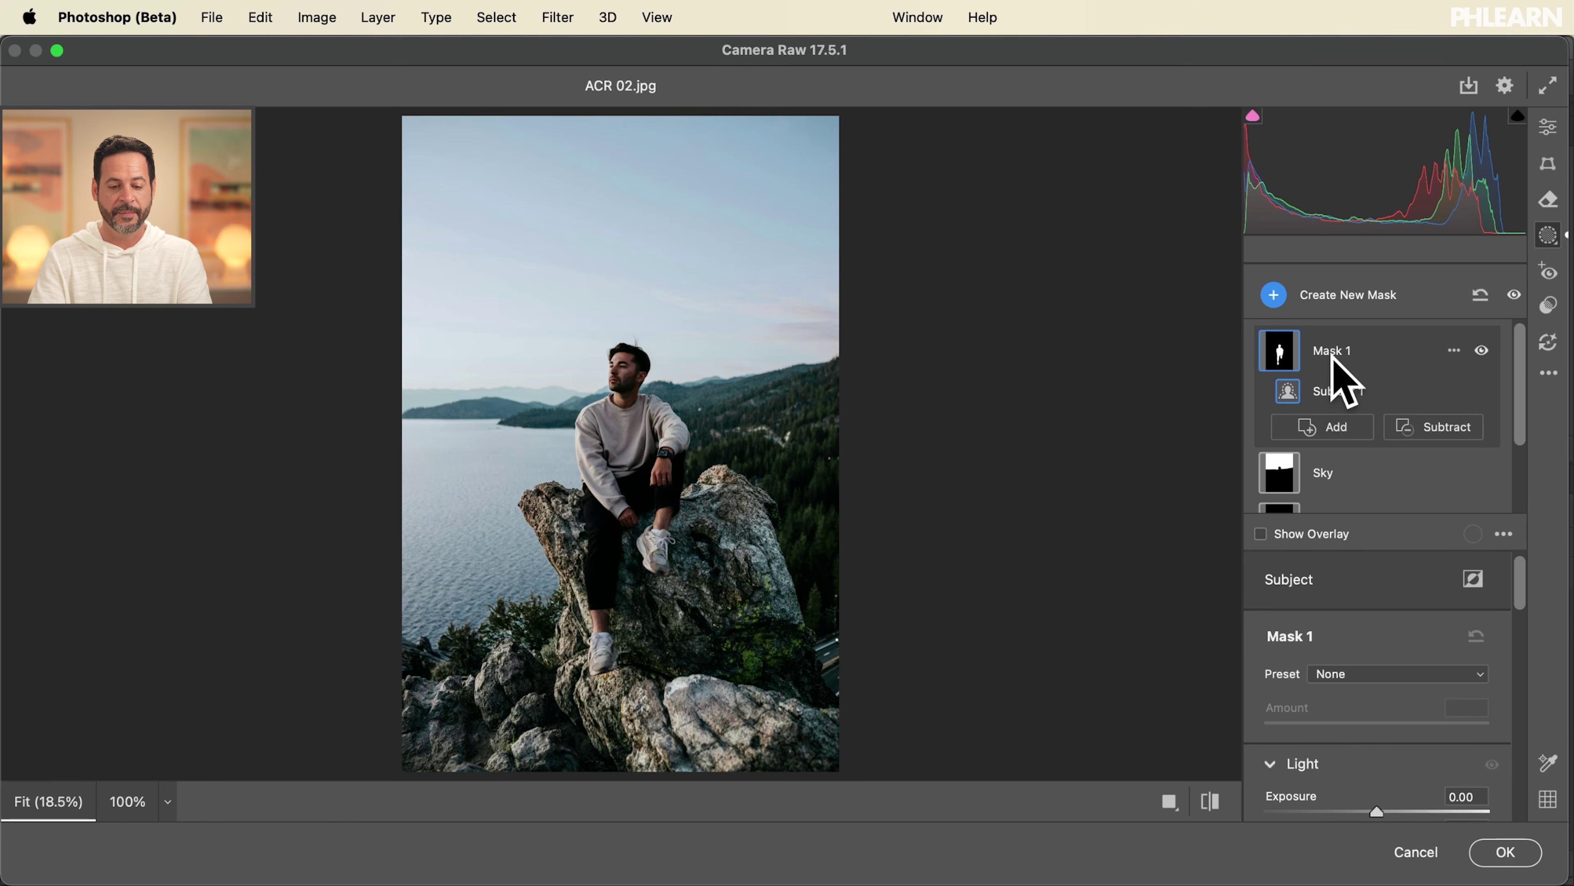
Set the subject mask's Shadows to +25 and Temperature to +6.
scroll(1345, 460, down, 3)
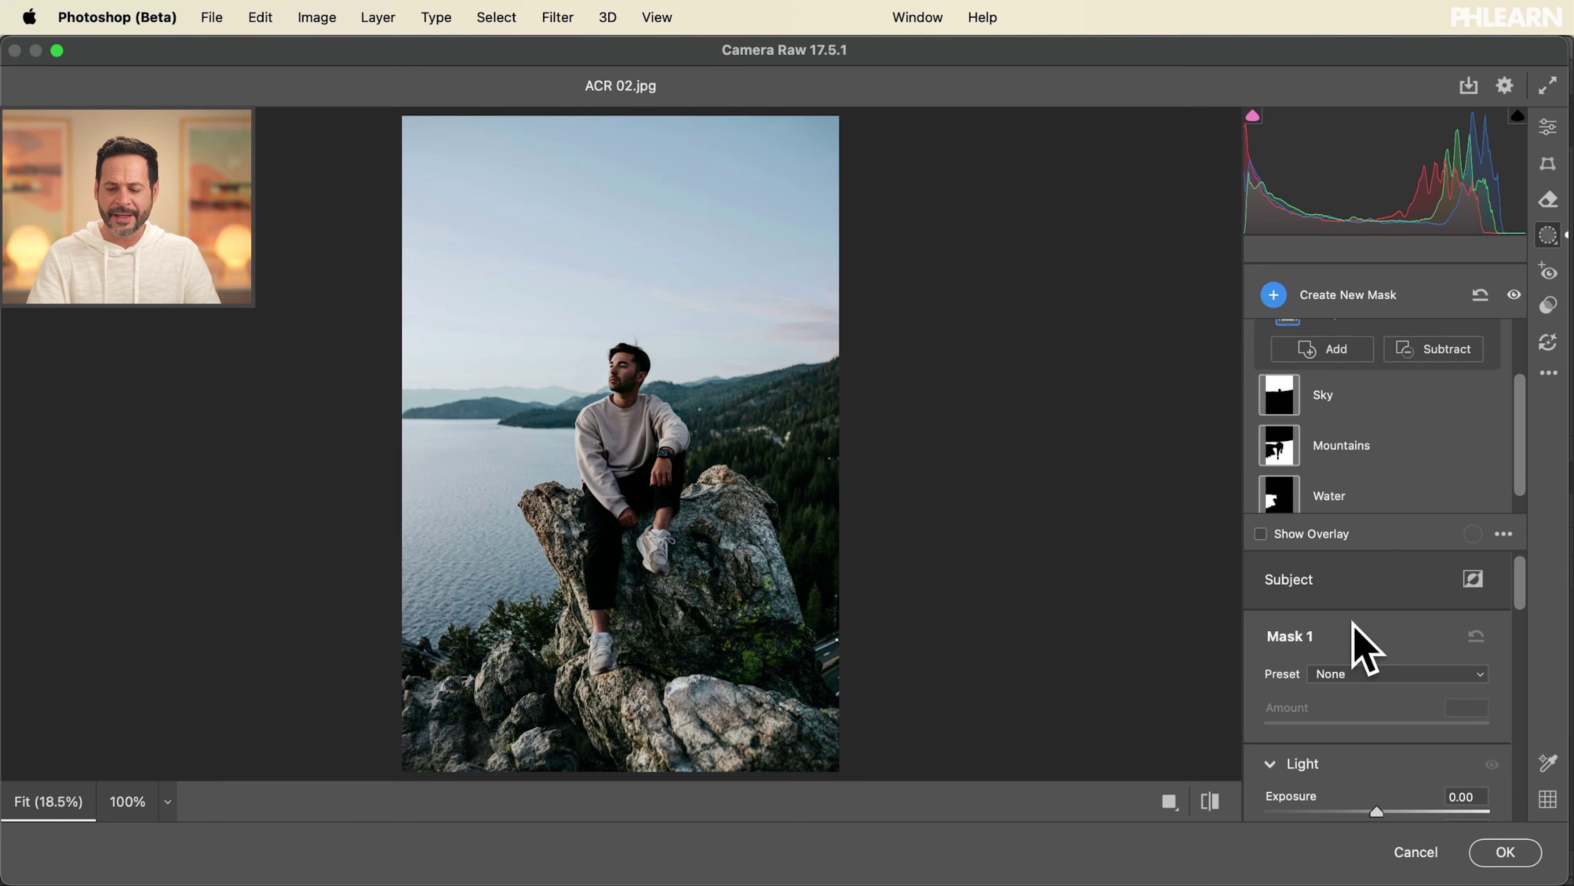
scroll(1364, 642, down, 5)
drag(1376, 692, 1404, 695)
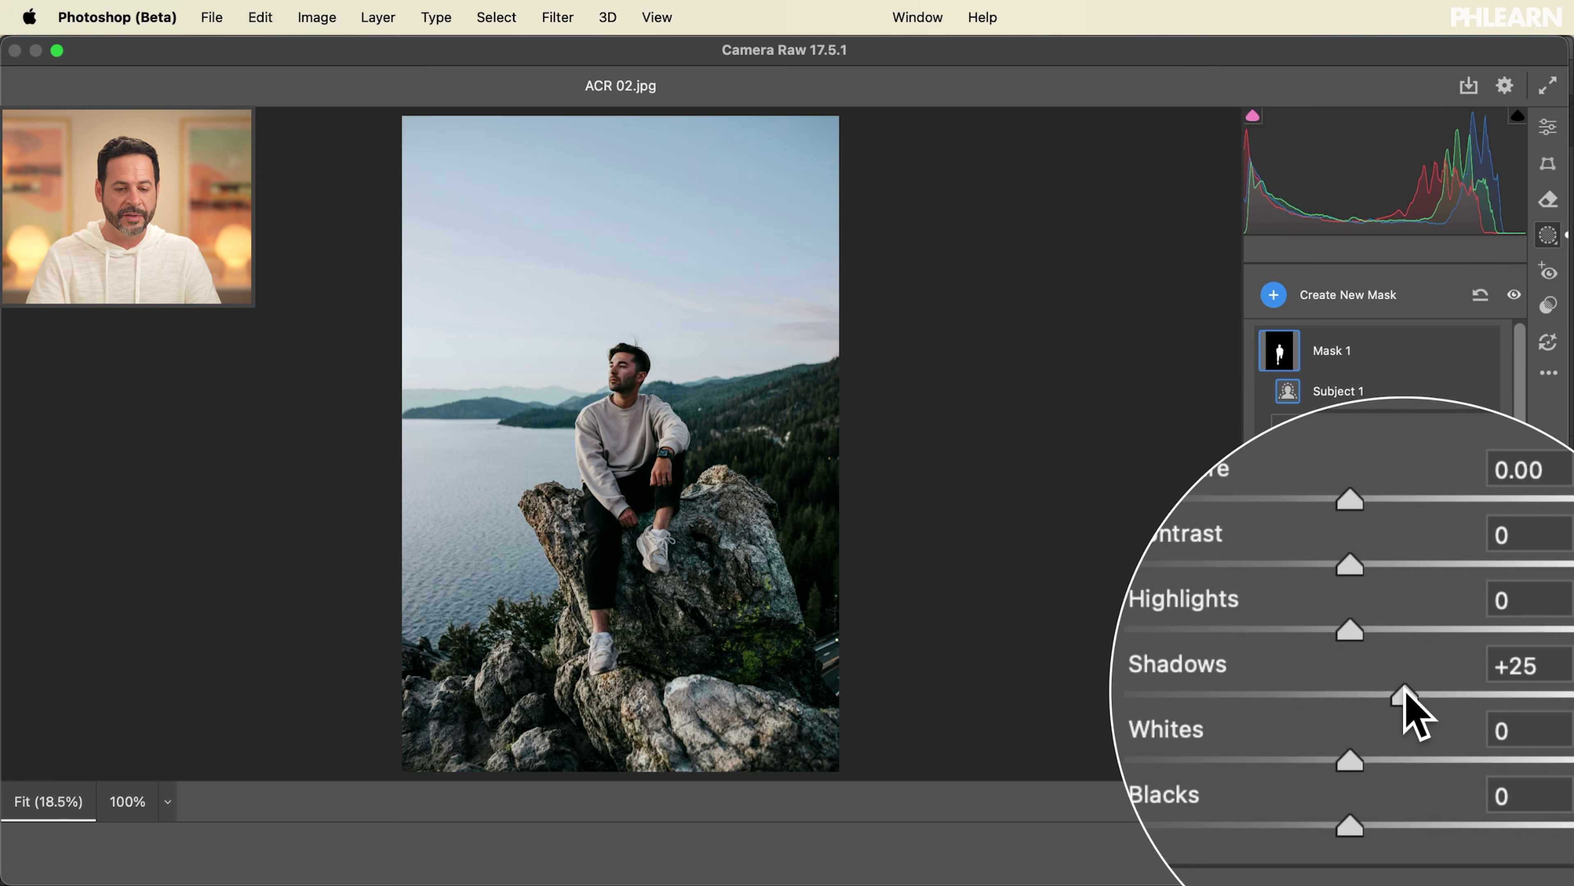
scroll(1406, 711, down, 5)
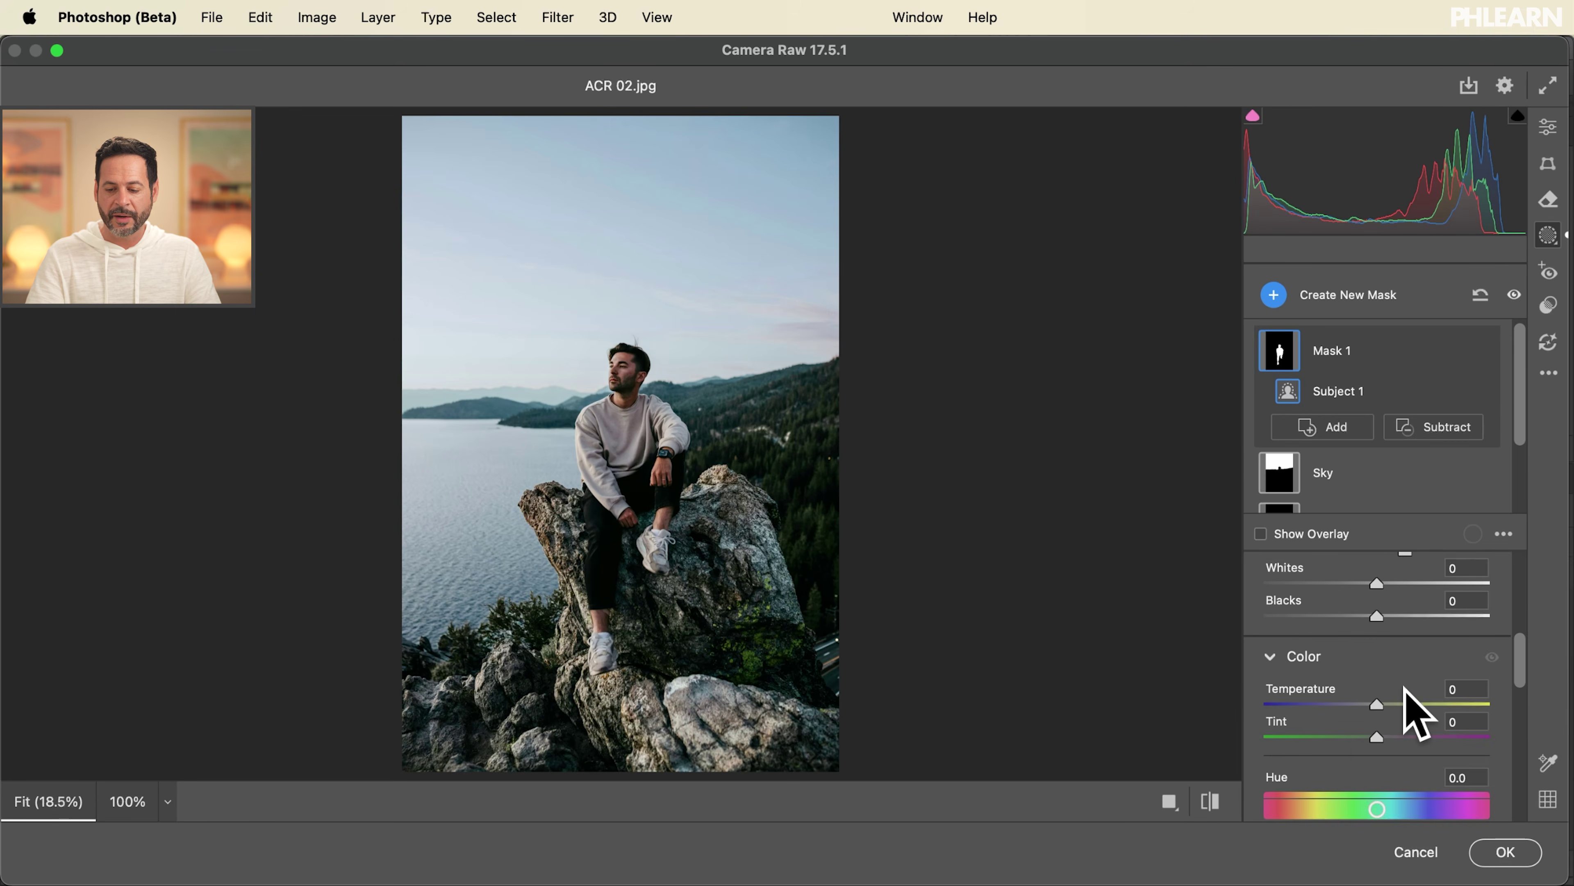
drag(1379, 712, 1389, 720)
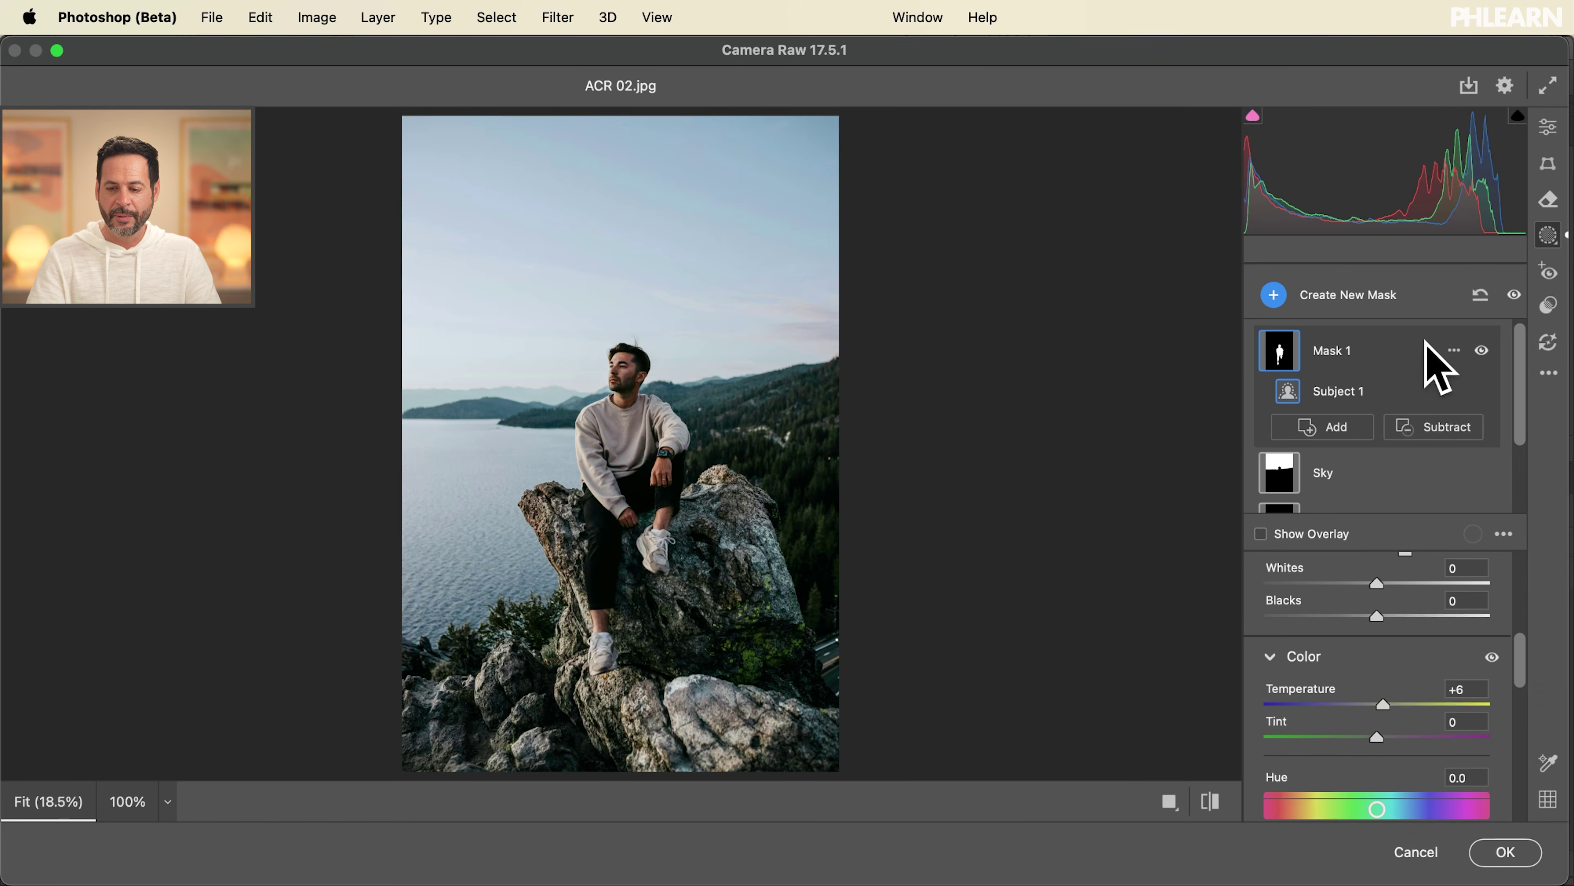
Toggle the visibility of all masks repeatedly to compare the photo with and without the masked adjustments.
click(1514, 295)
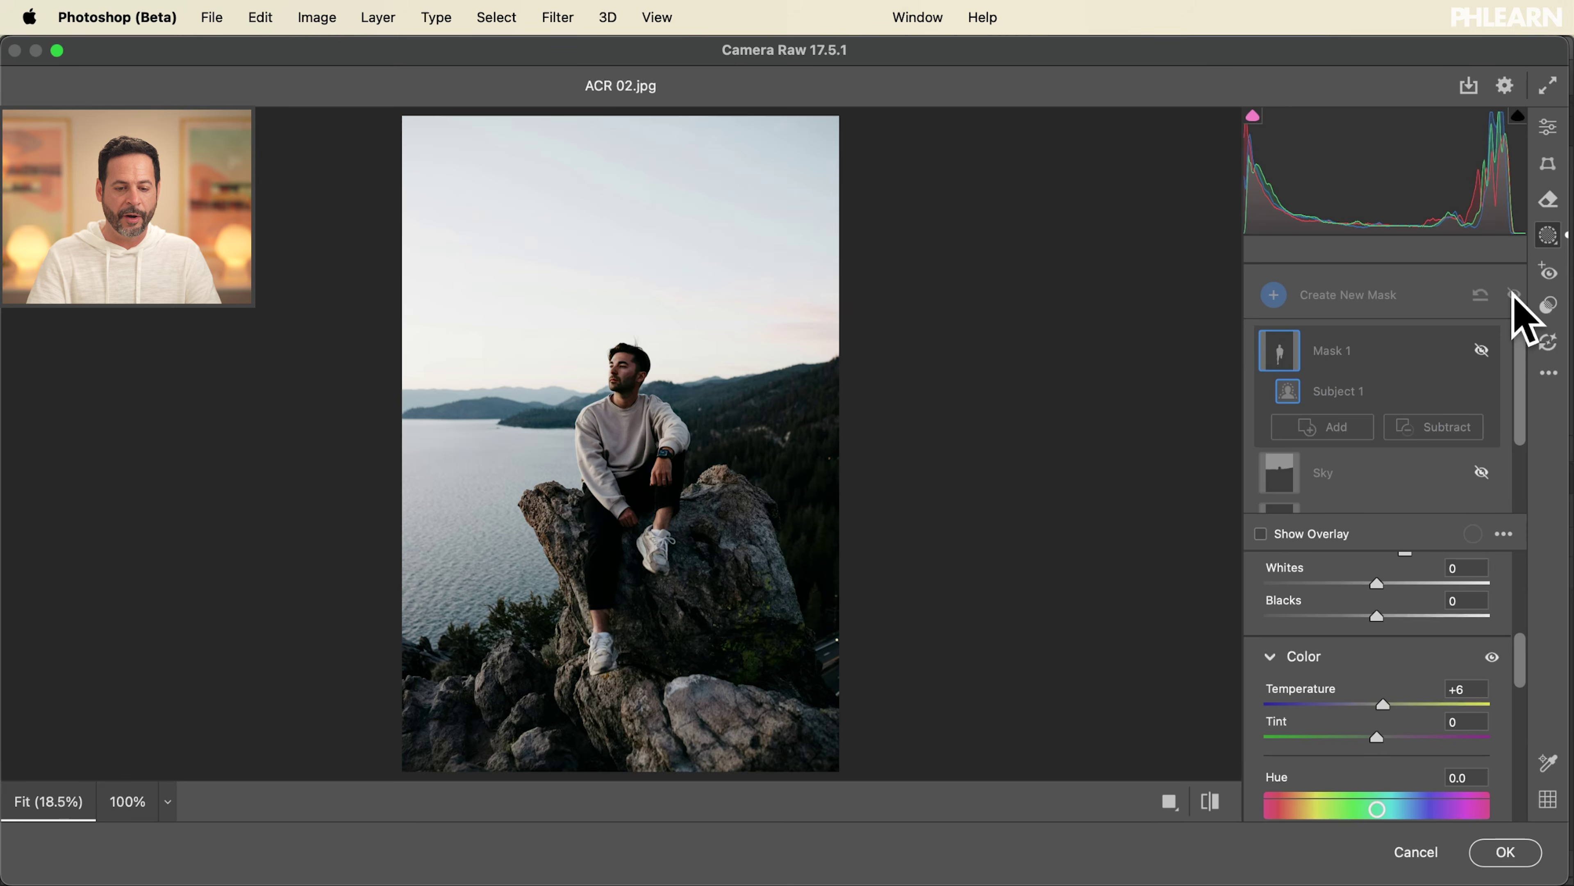
click(1514, 296)
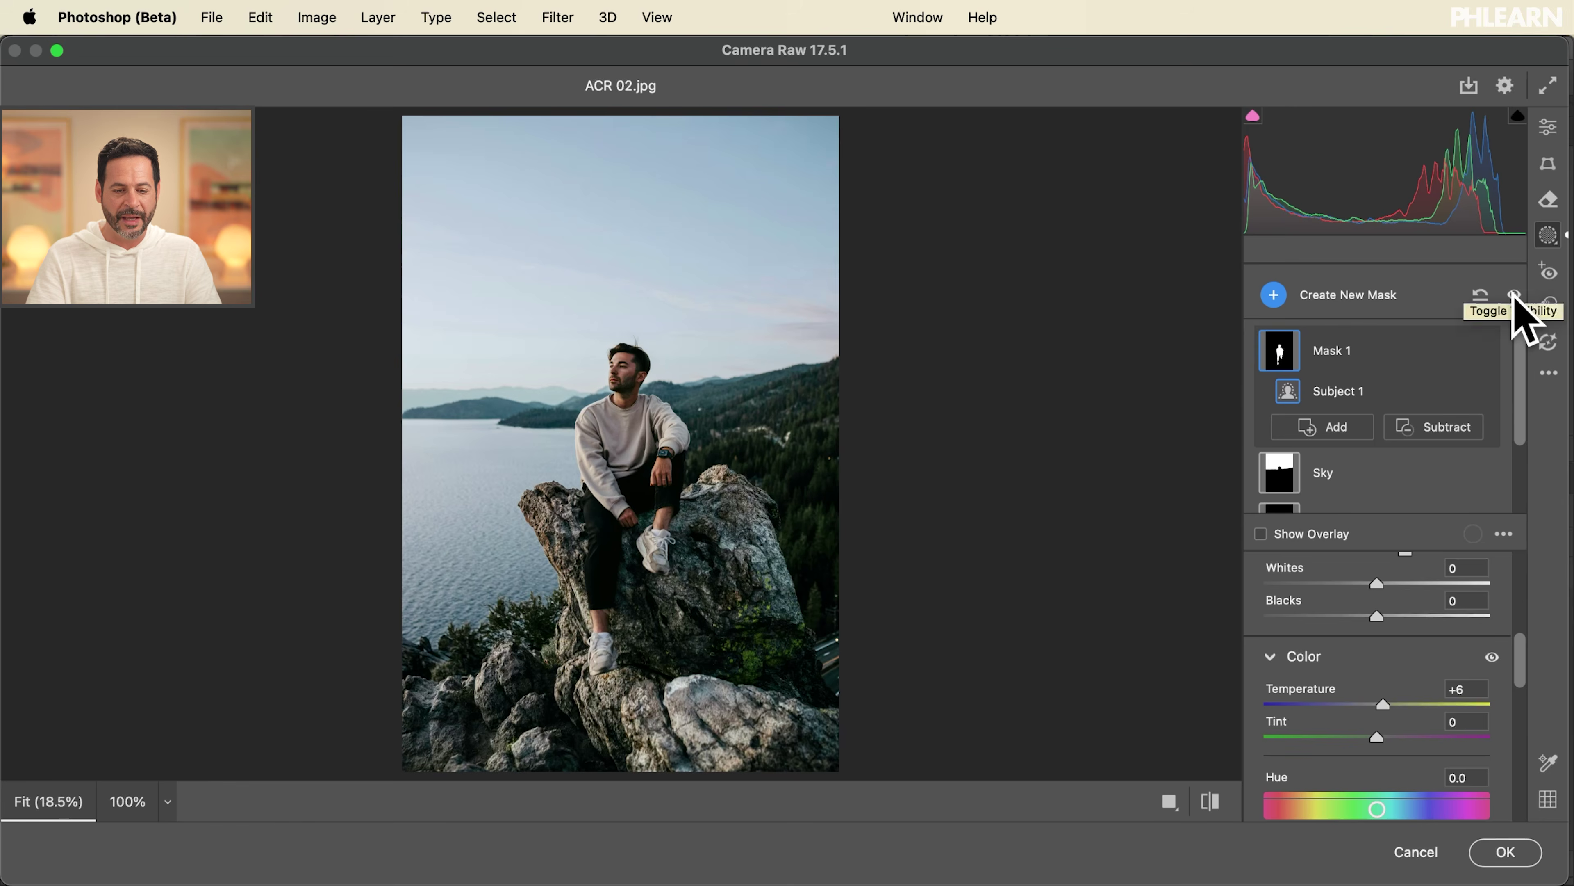
click(1514, 295)
click(1514, 295)
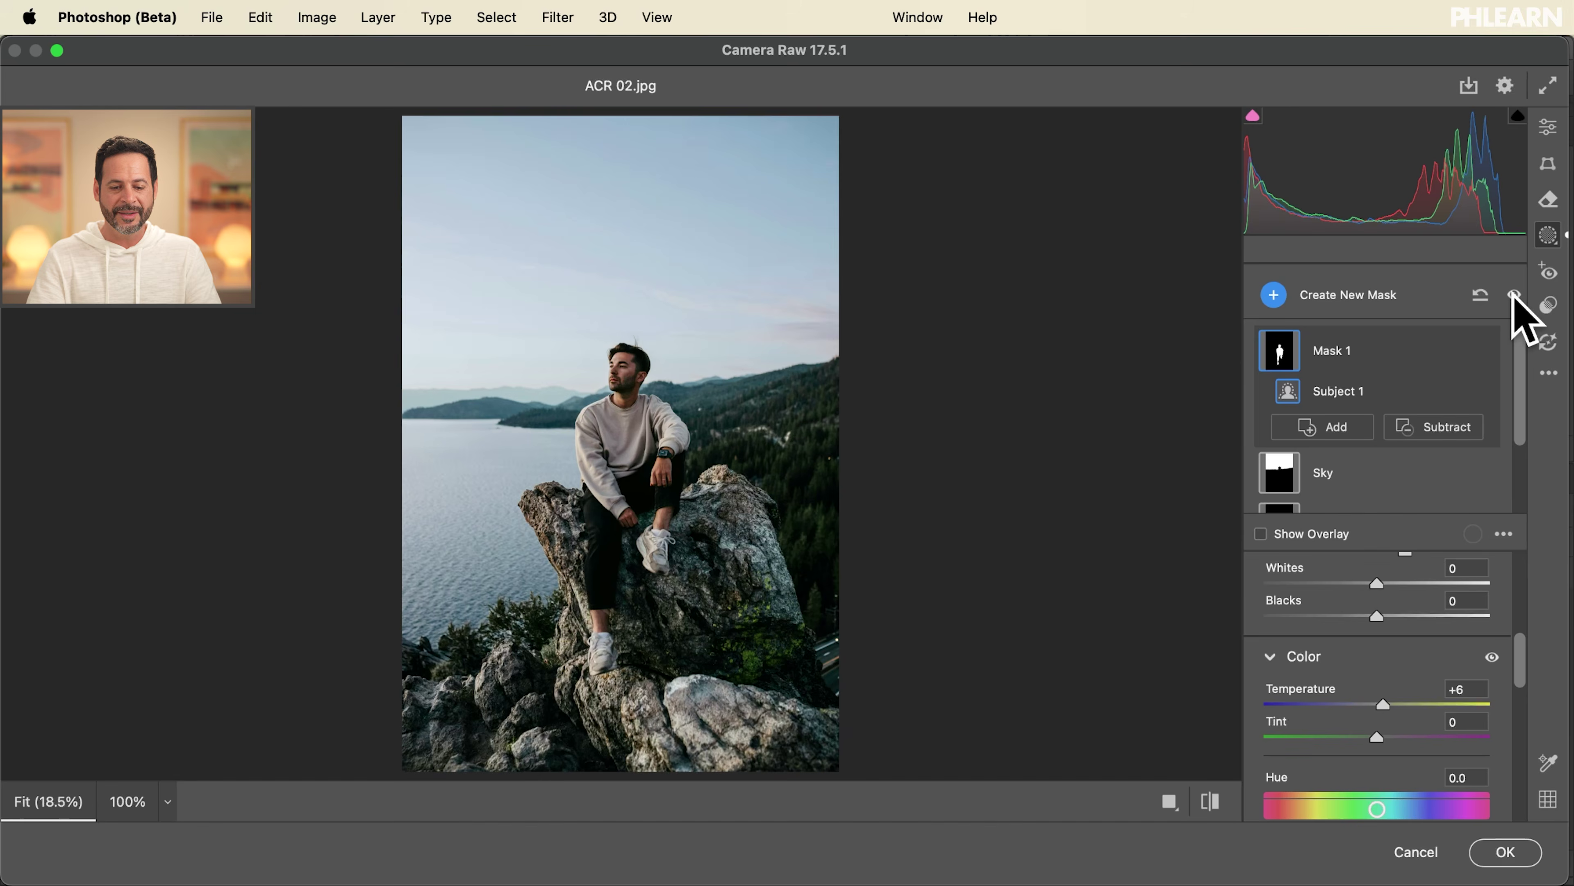
click(1513, 296)
click(1514, 295)
click(1513, 295)
click(1513, 295)
Set the Optics Vignette to -49 in the global edit settings to darken the photo's edges.
click(1547, 128)
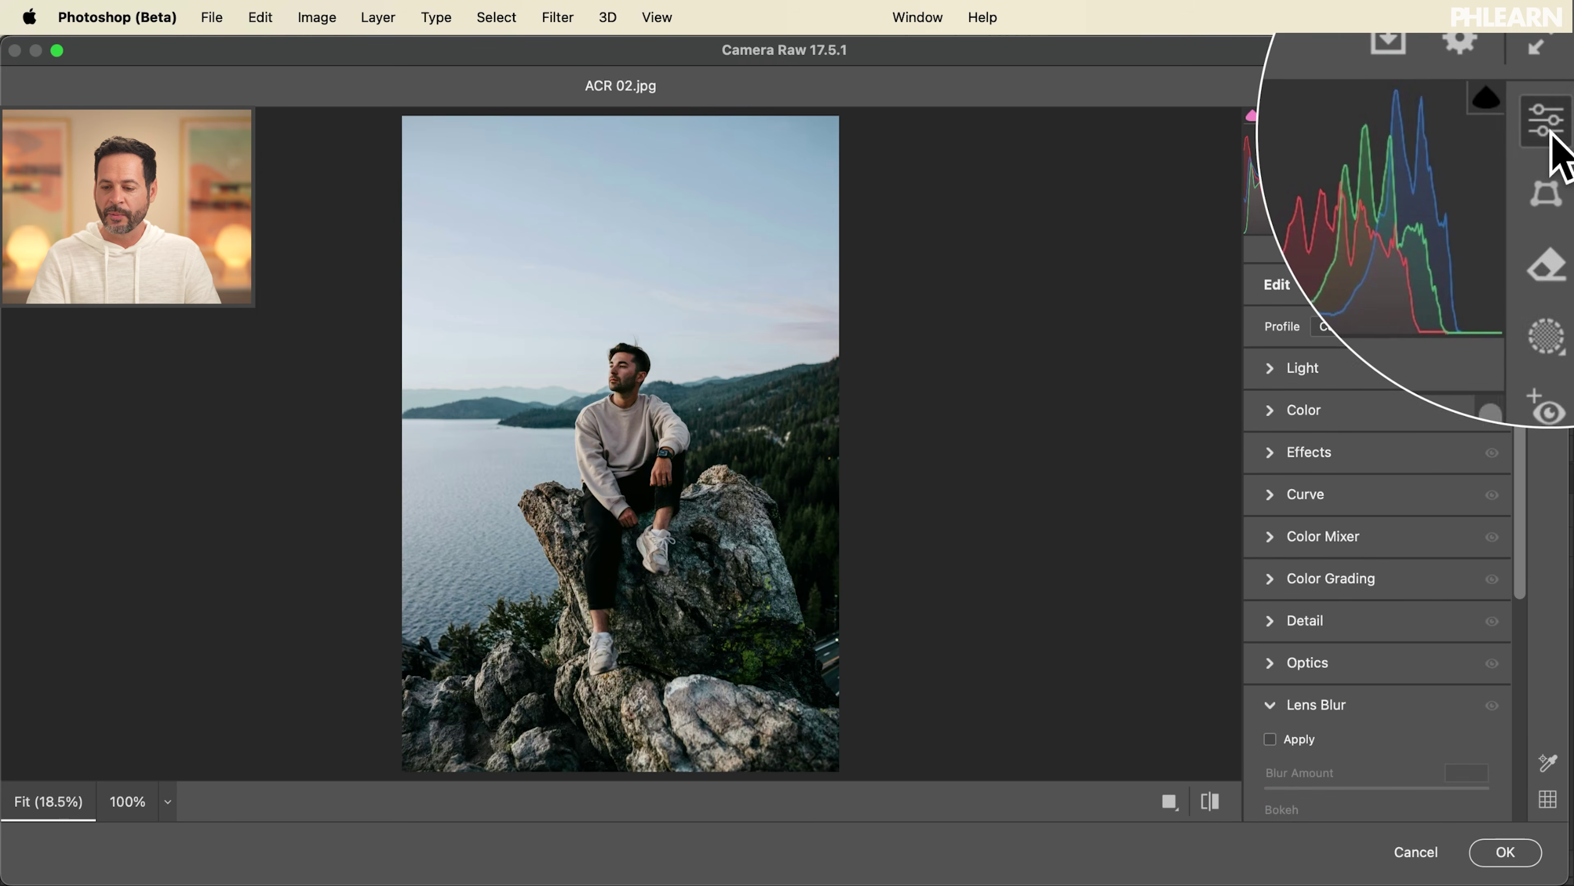
click(1276, 664)
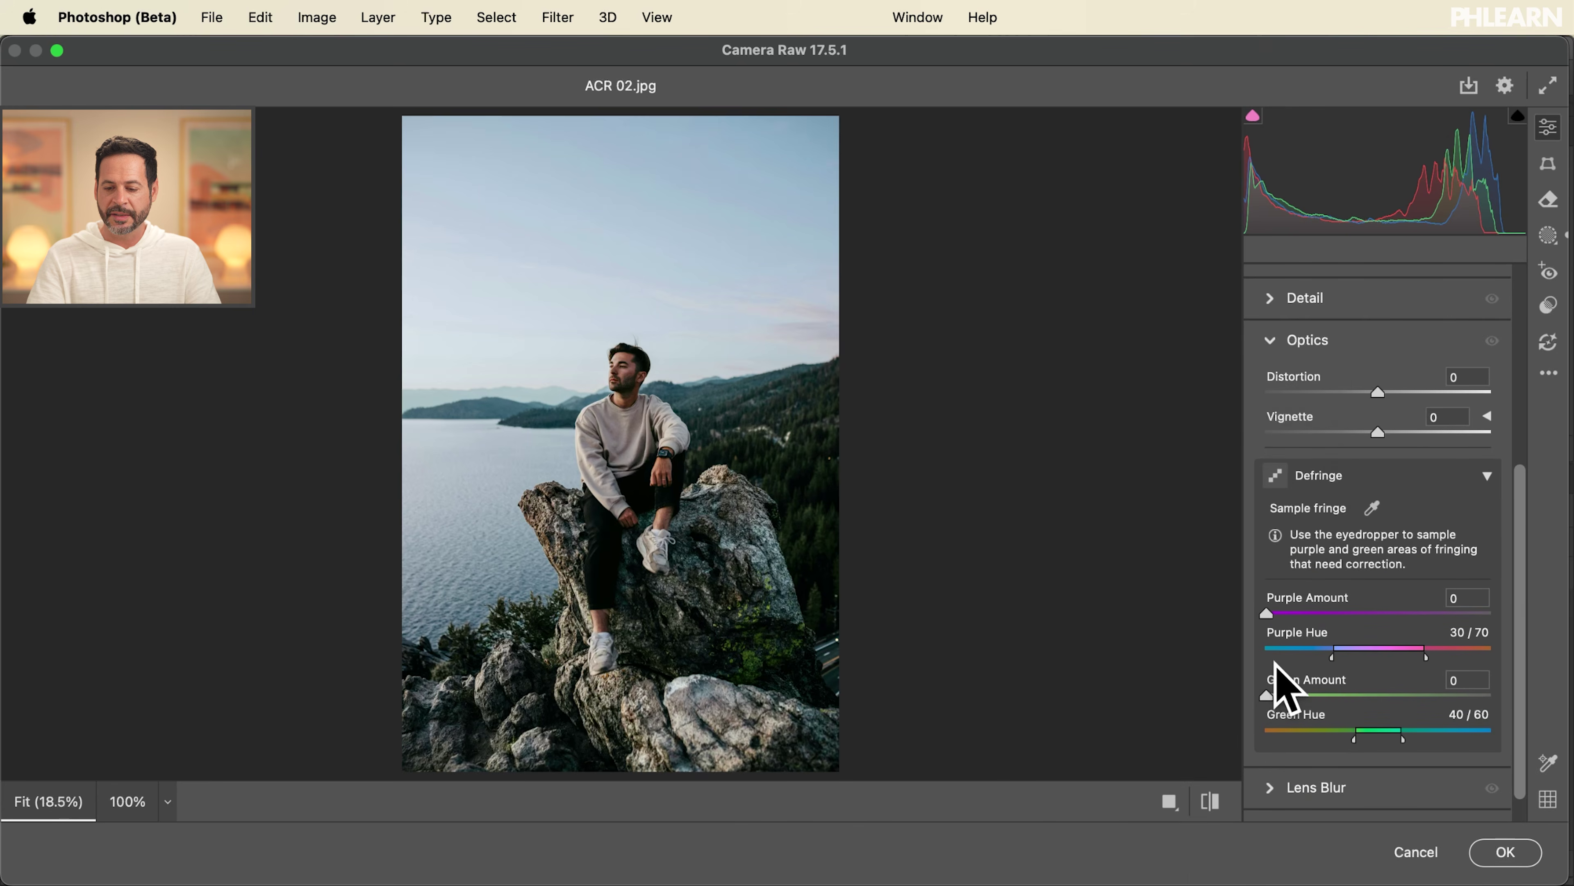
click(1319, 432)
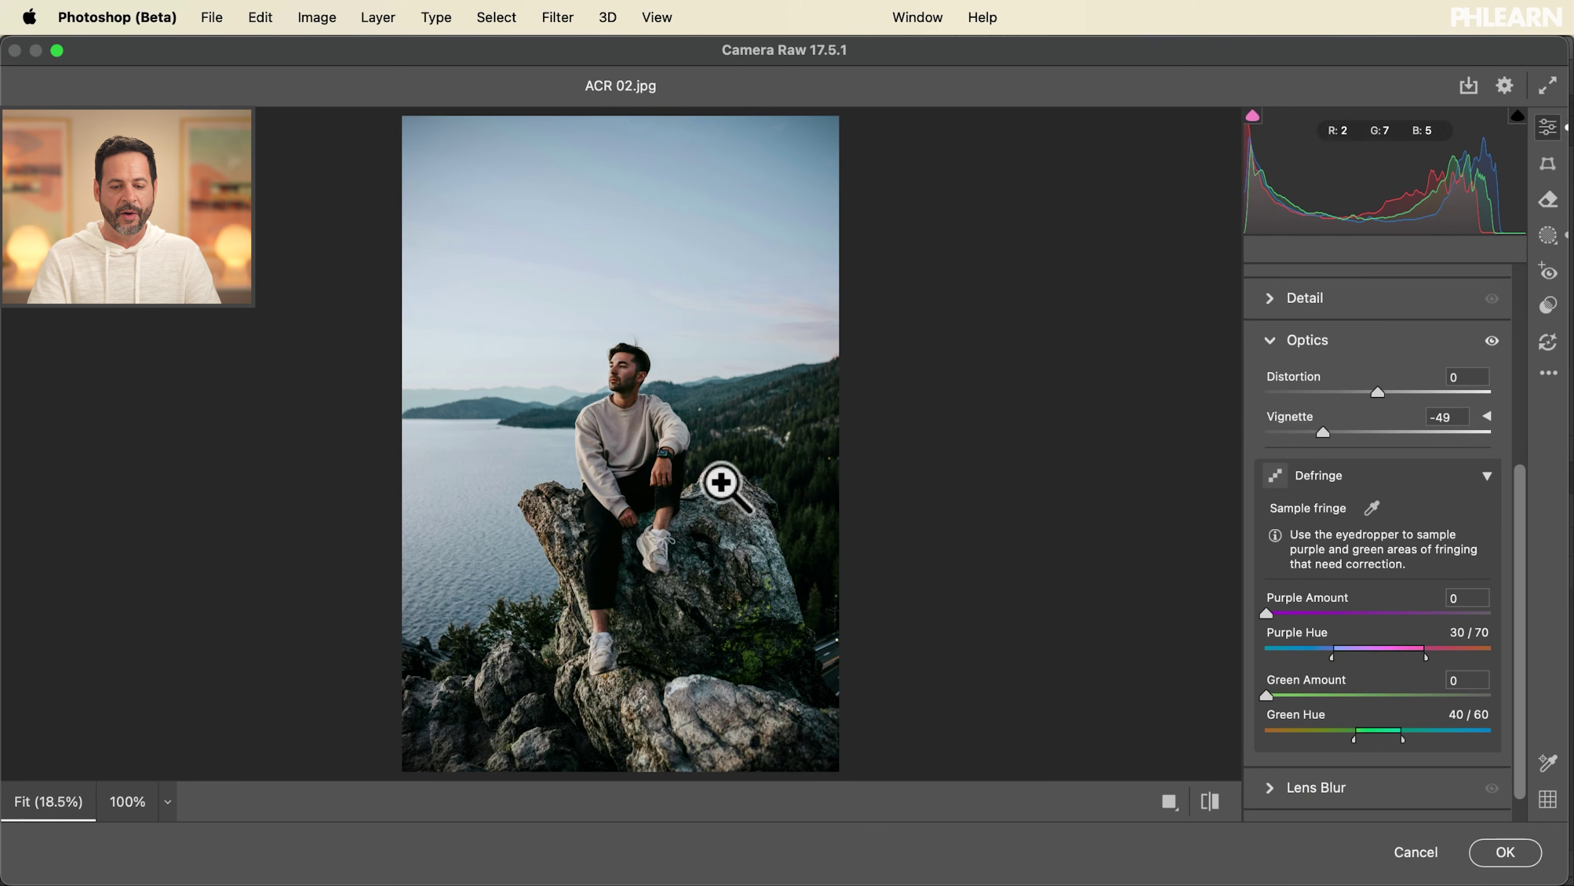
Compare the photo's original and current settings, and apply the Camera Raw edits to the layer.
click(1209, 802)
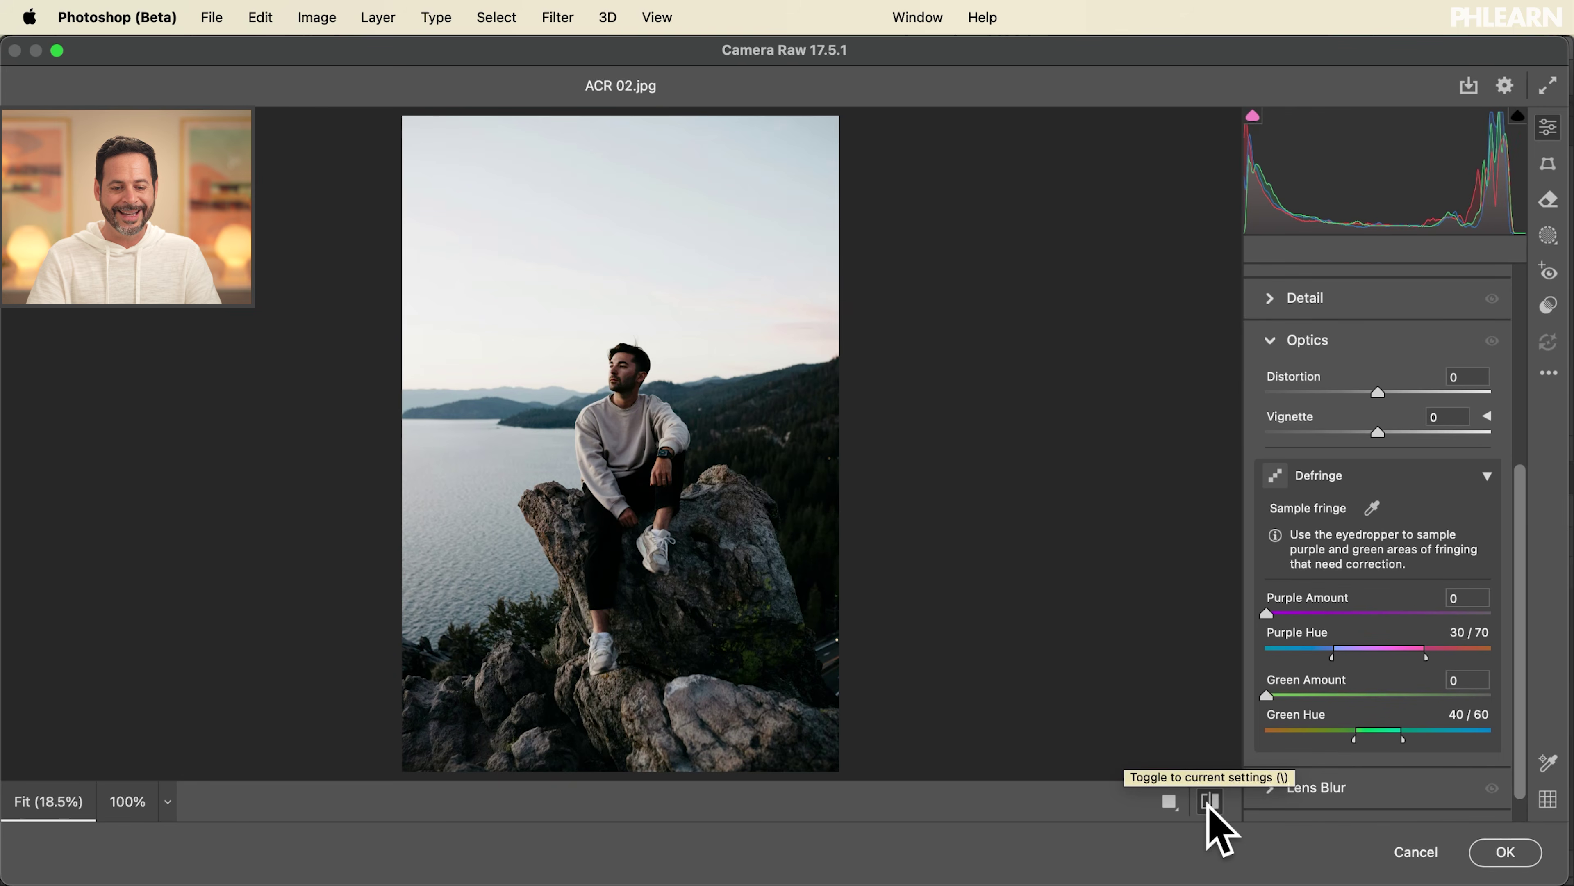
click(1210, 802)
click(1209, 802)
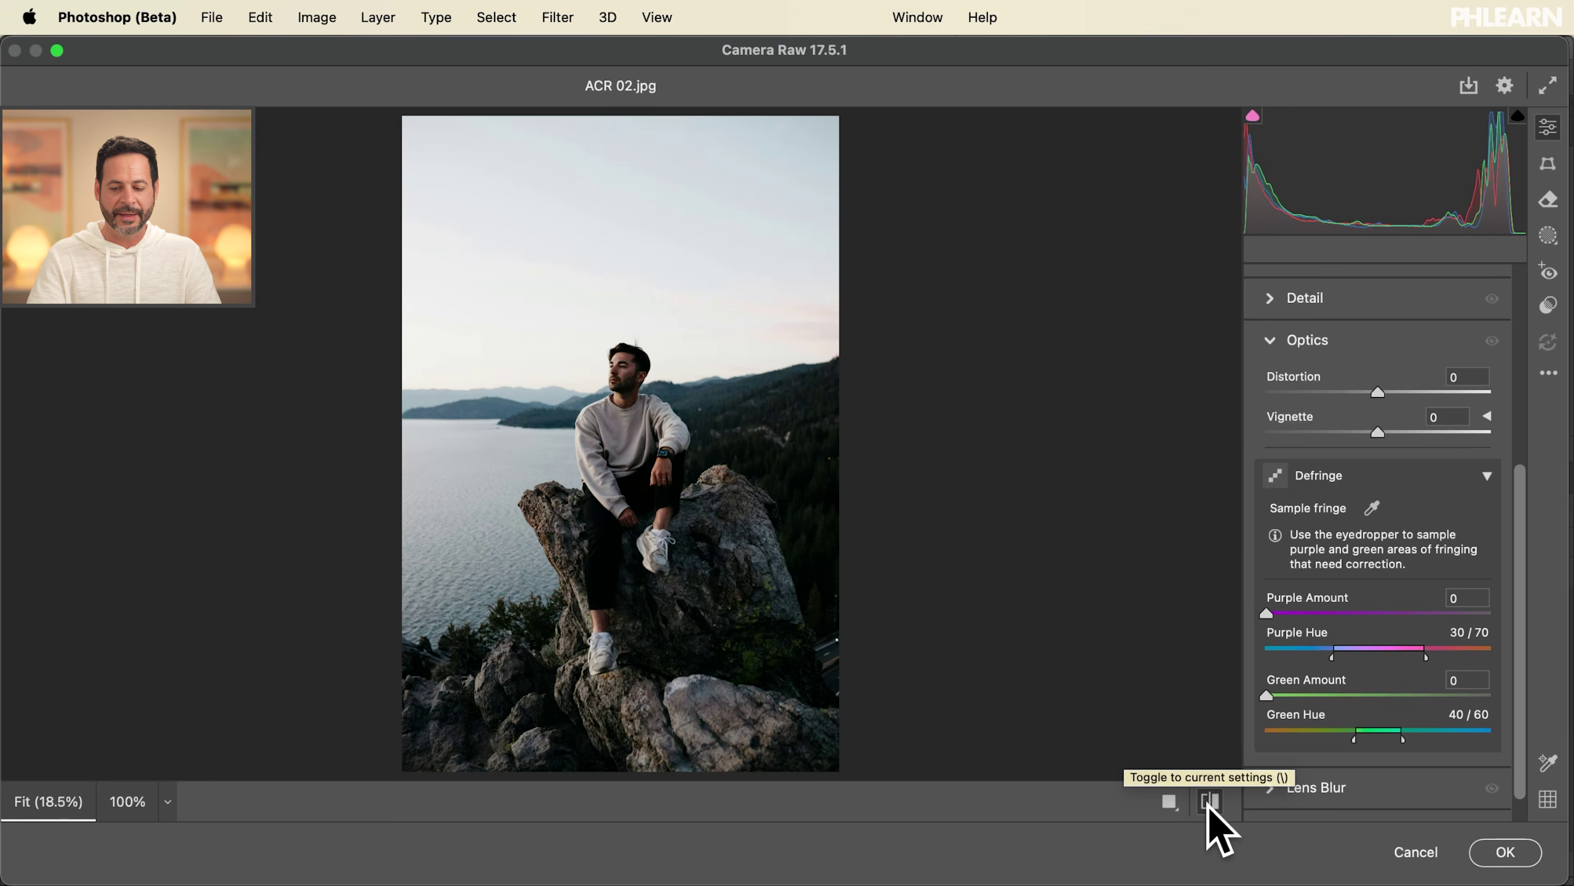
click(1209, 802)
click(1505, 851)
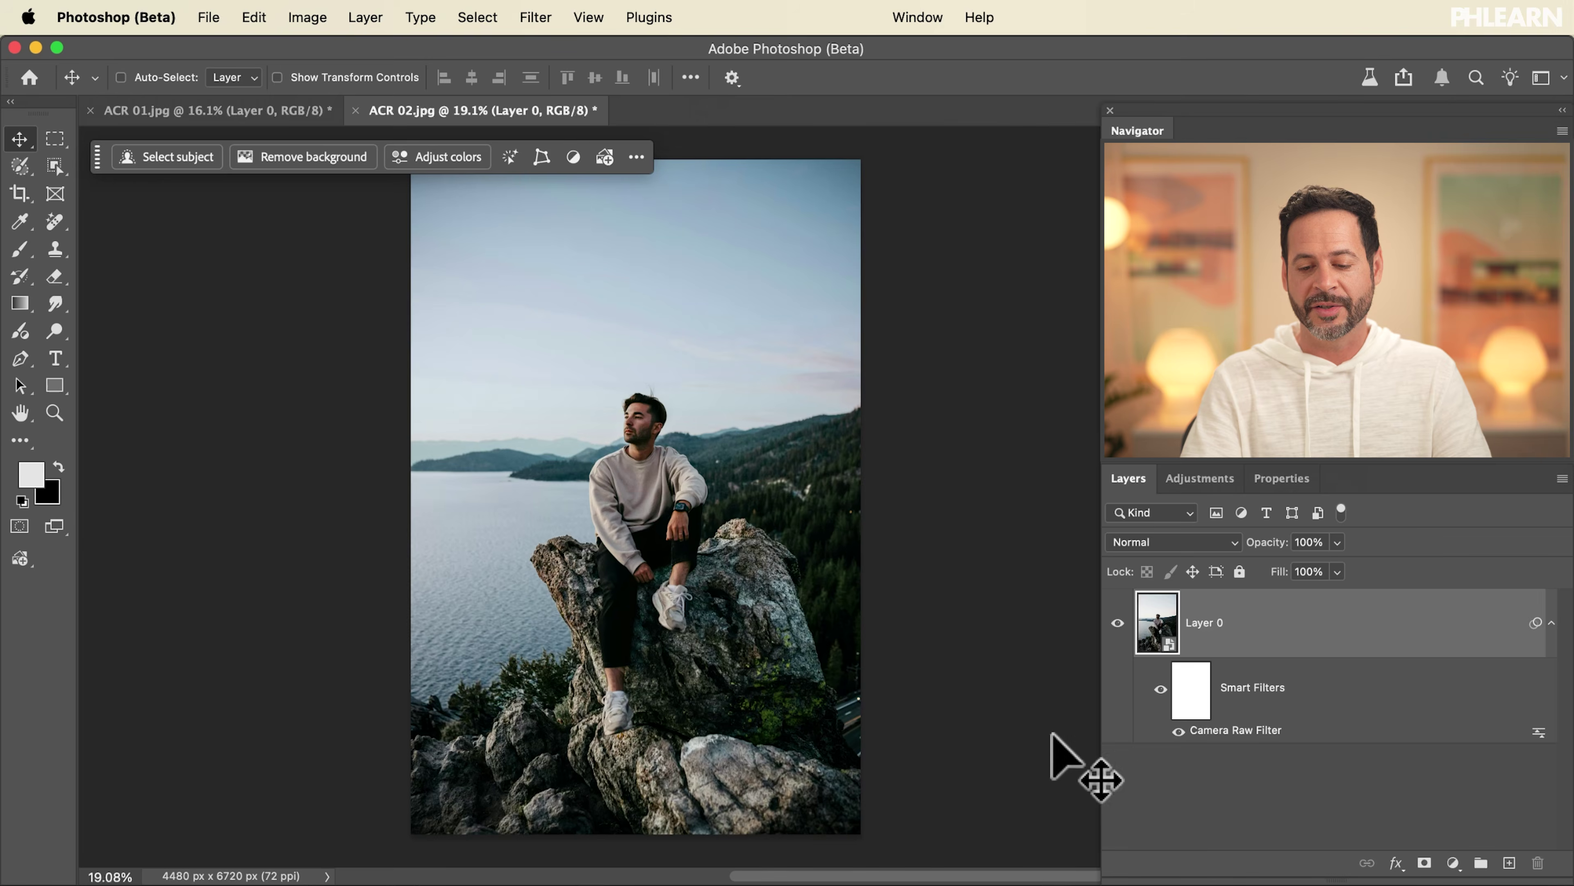
Compare the photo with and without the smart filters, and reopen the applied Camera Raw Filter for editing.
click(1159, 689)
click(1157, 693)
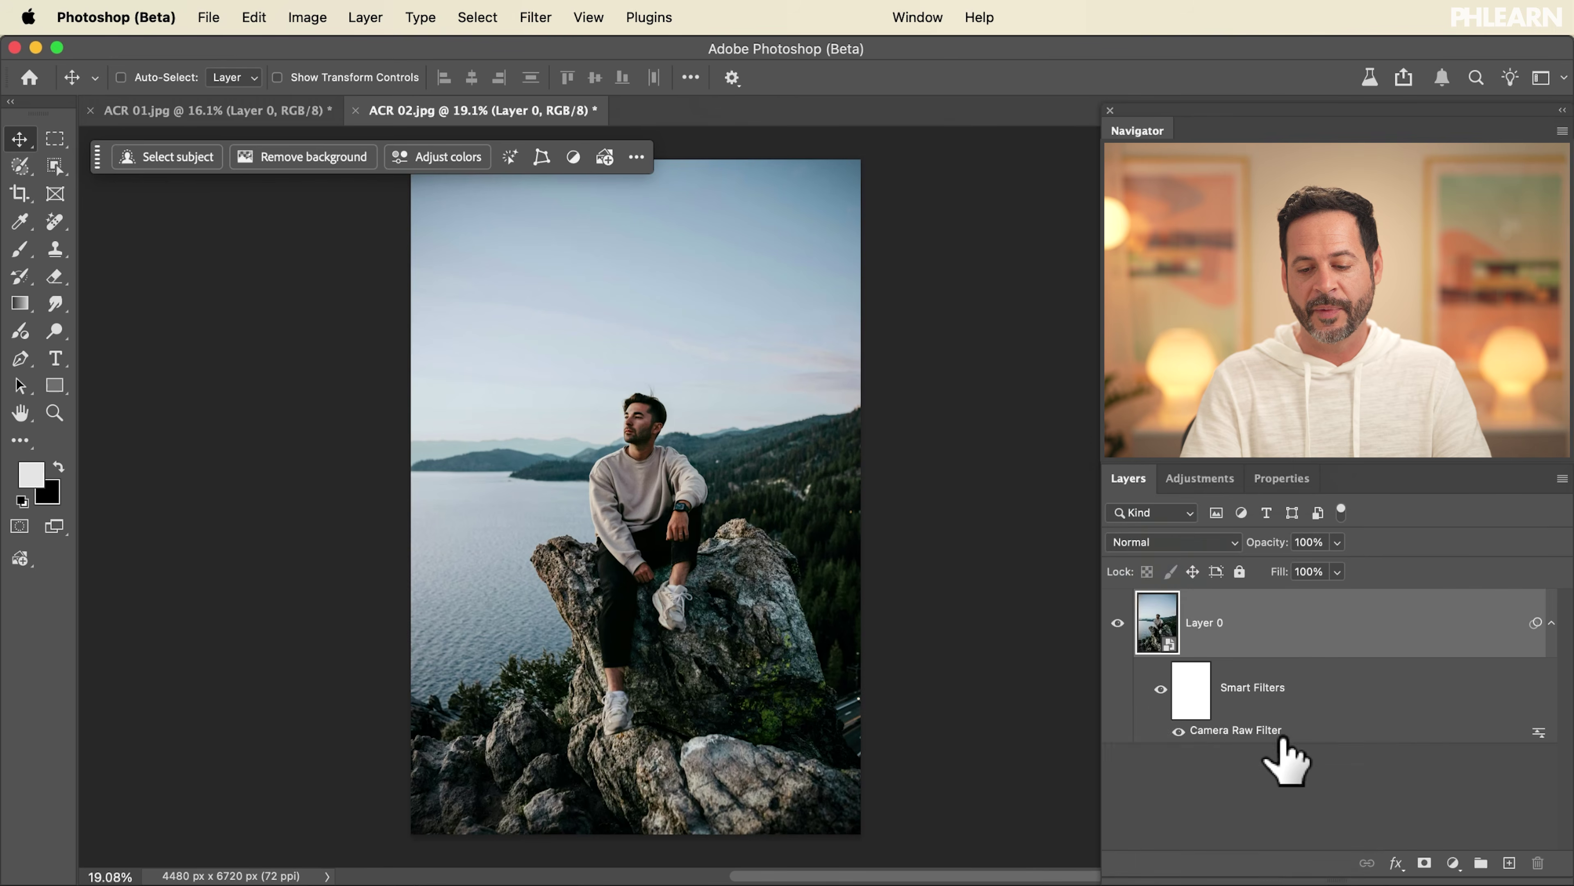
double_click(1245, 738)
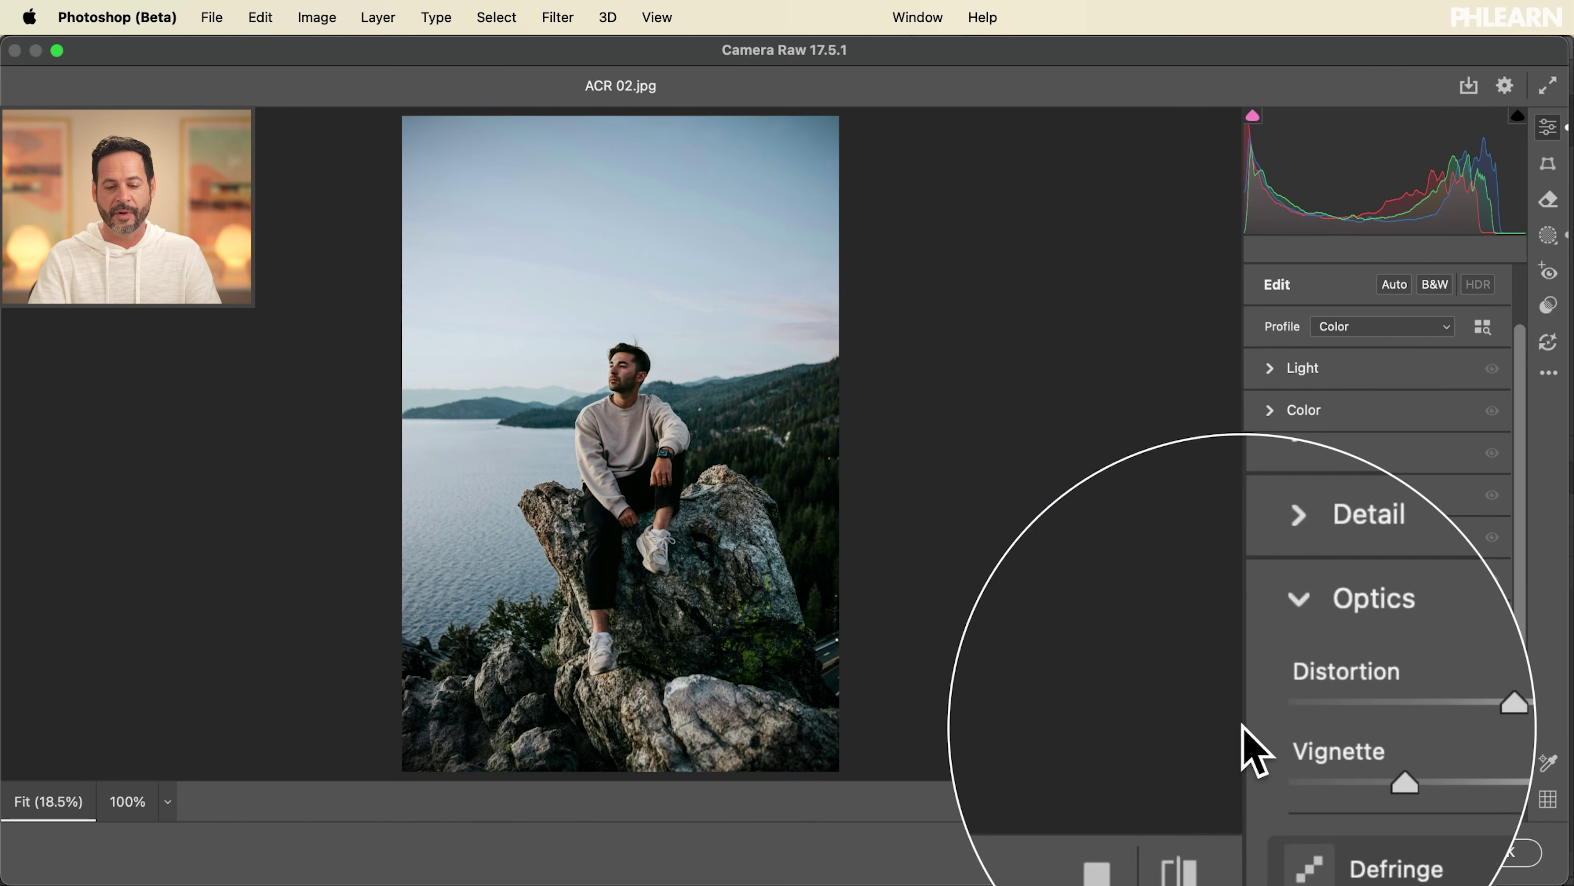
Add a large radial gradient mask around the seated man and set its Exposure to +0.45.
click(1544, 236)
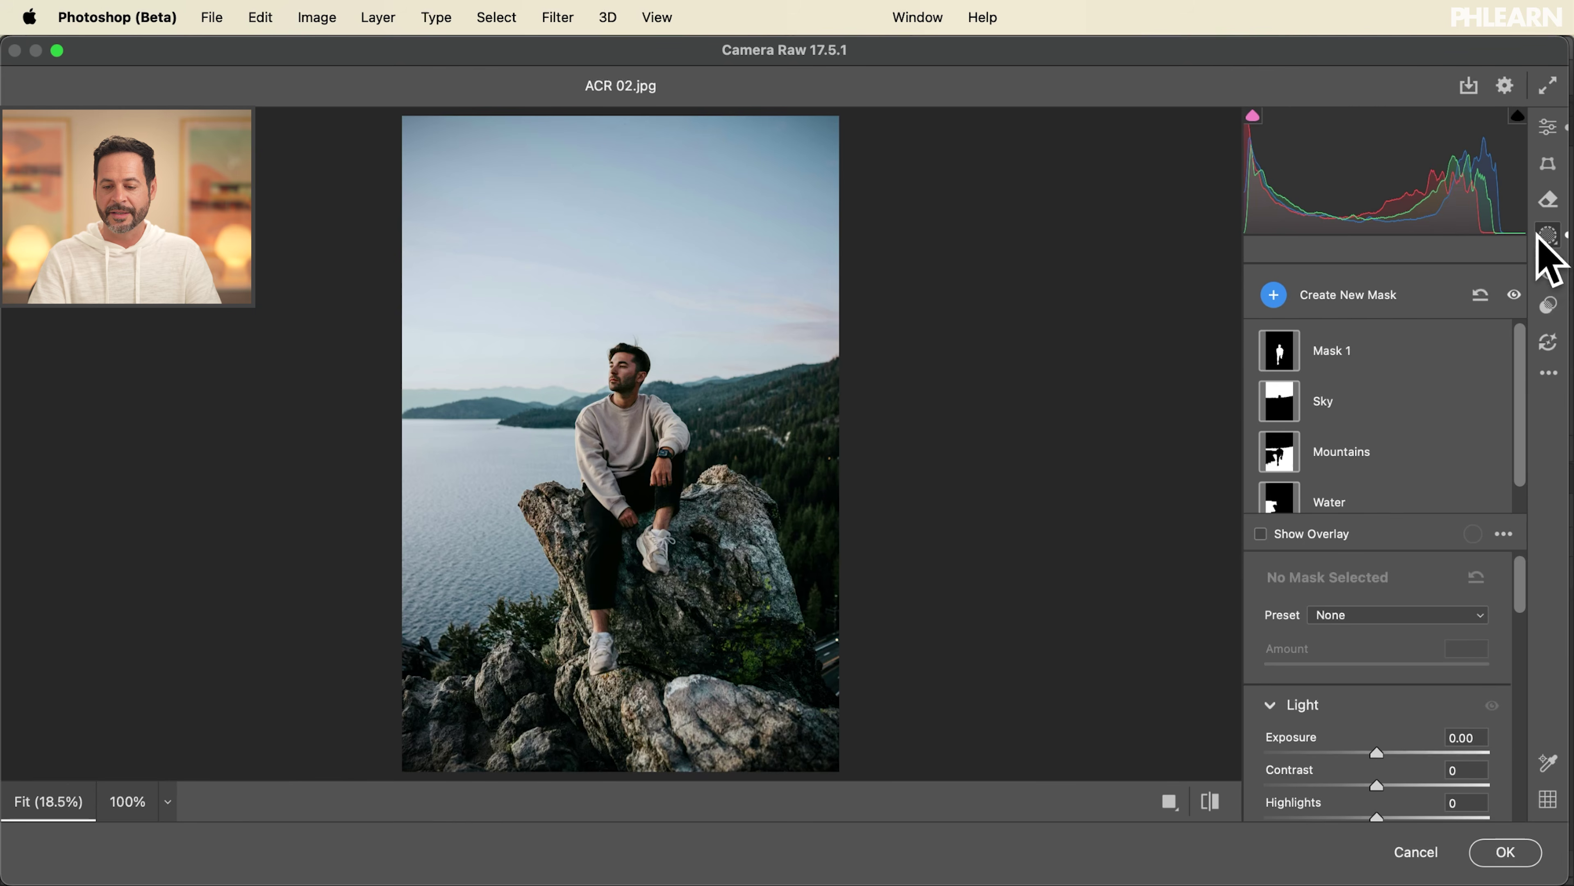
click(1337, 297)
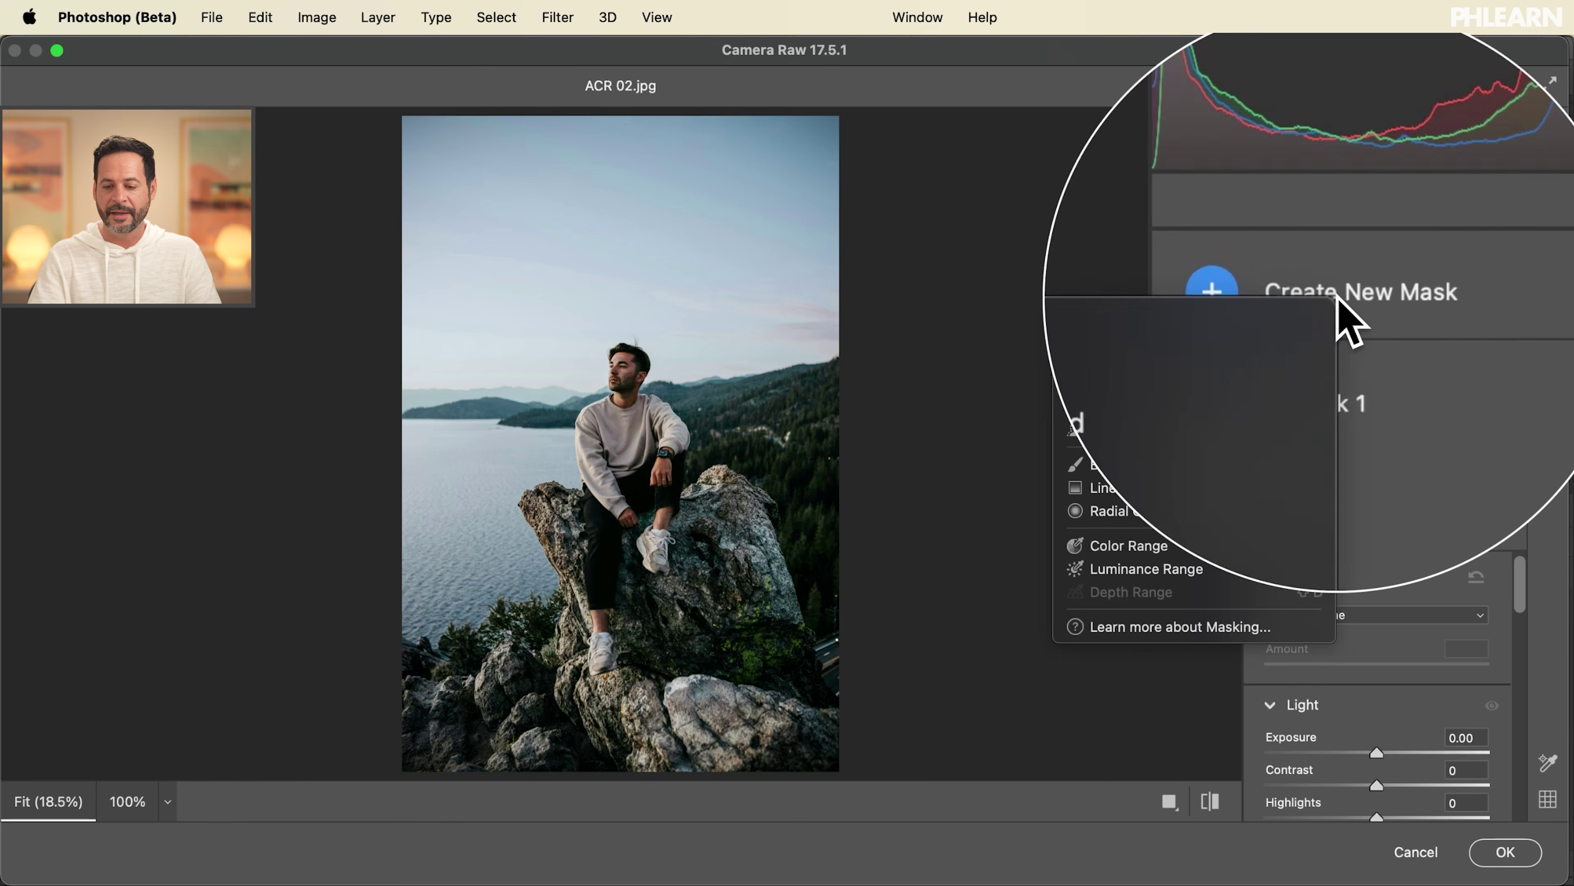
click(1136, 512)
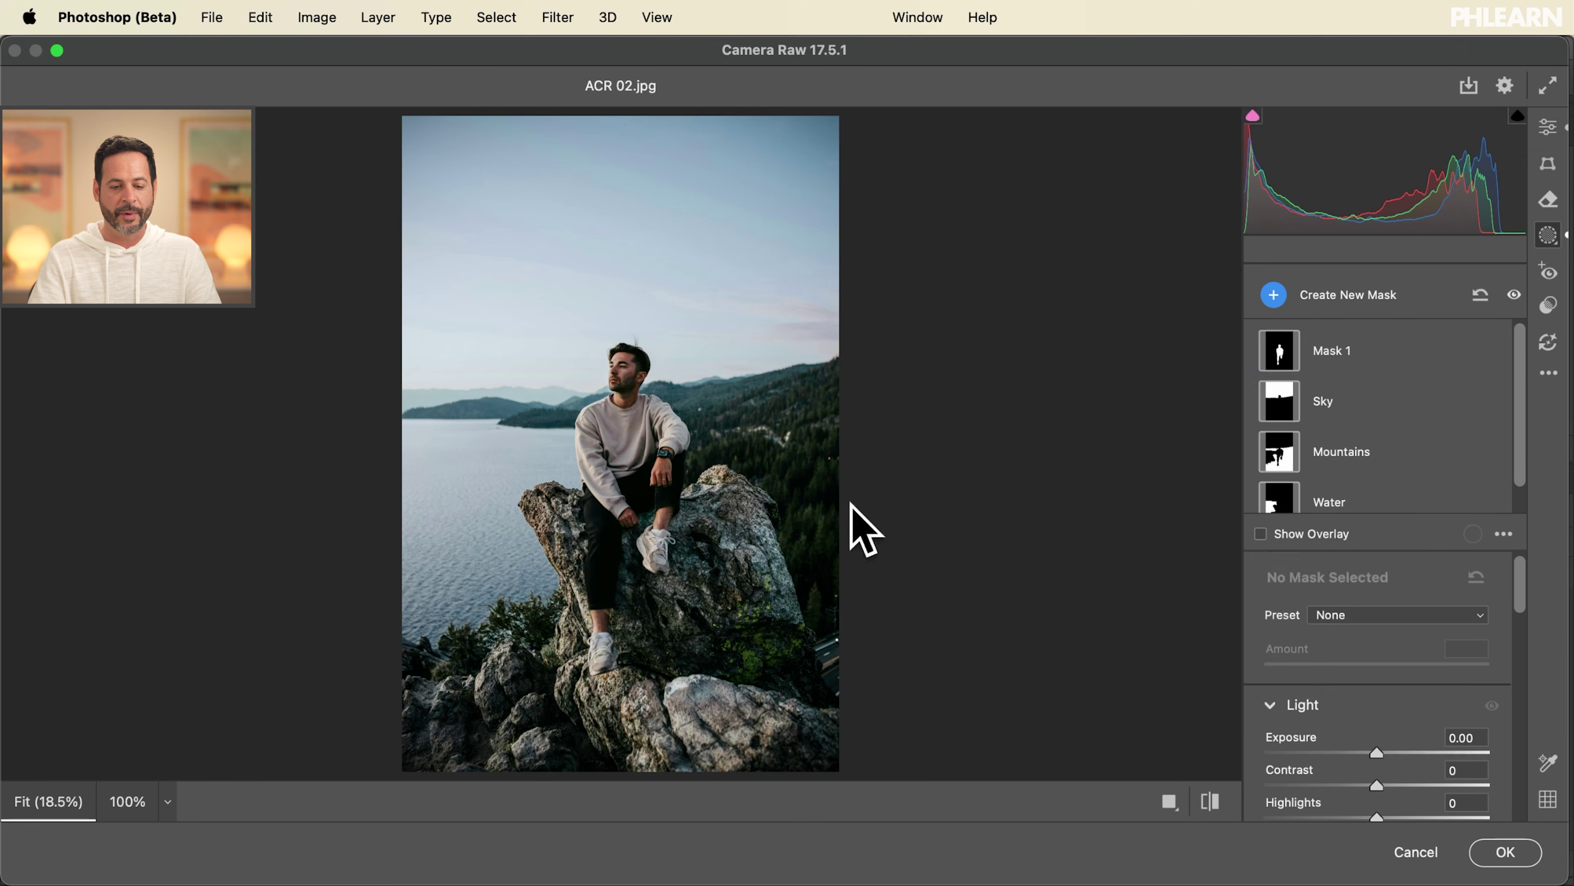
drag(753, 511, 795, 593)
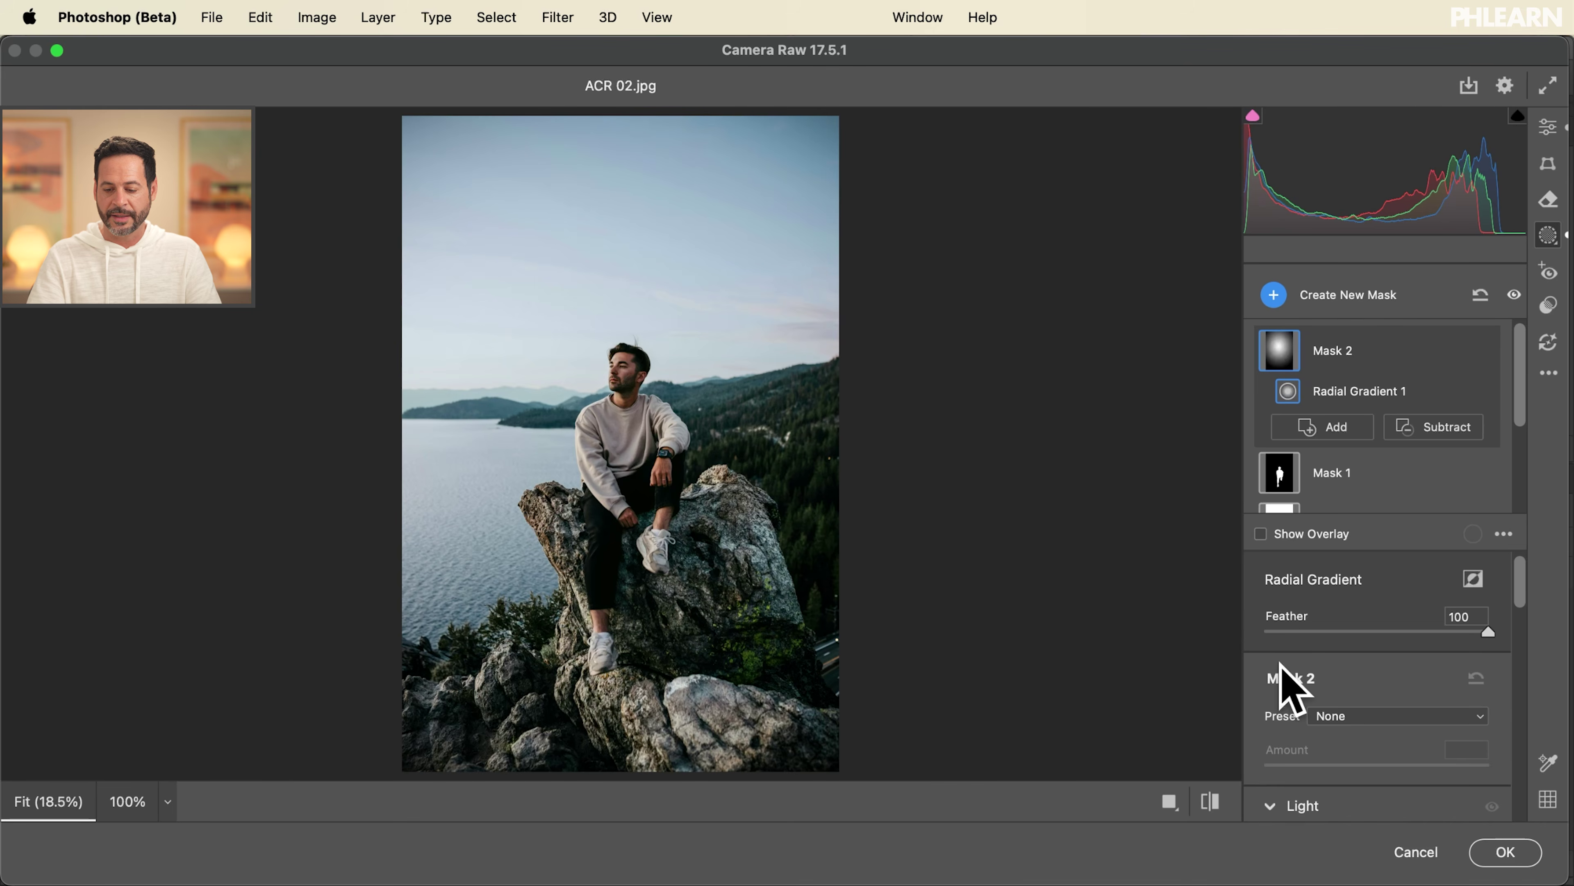
scroll(1281, 683, down, 3)
drag(1381, 766, 1391, 767)
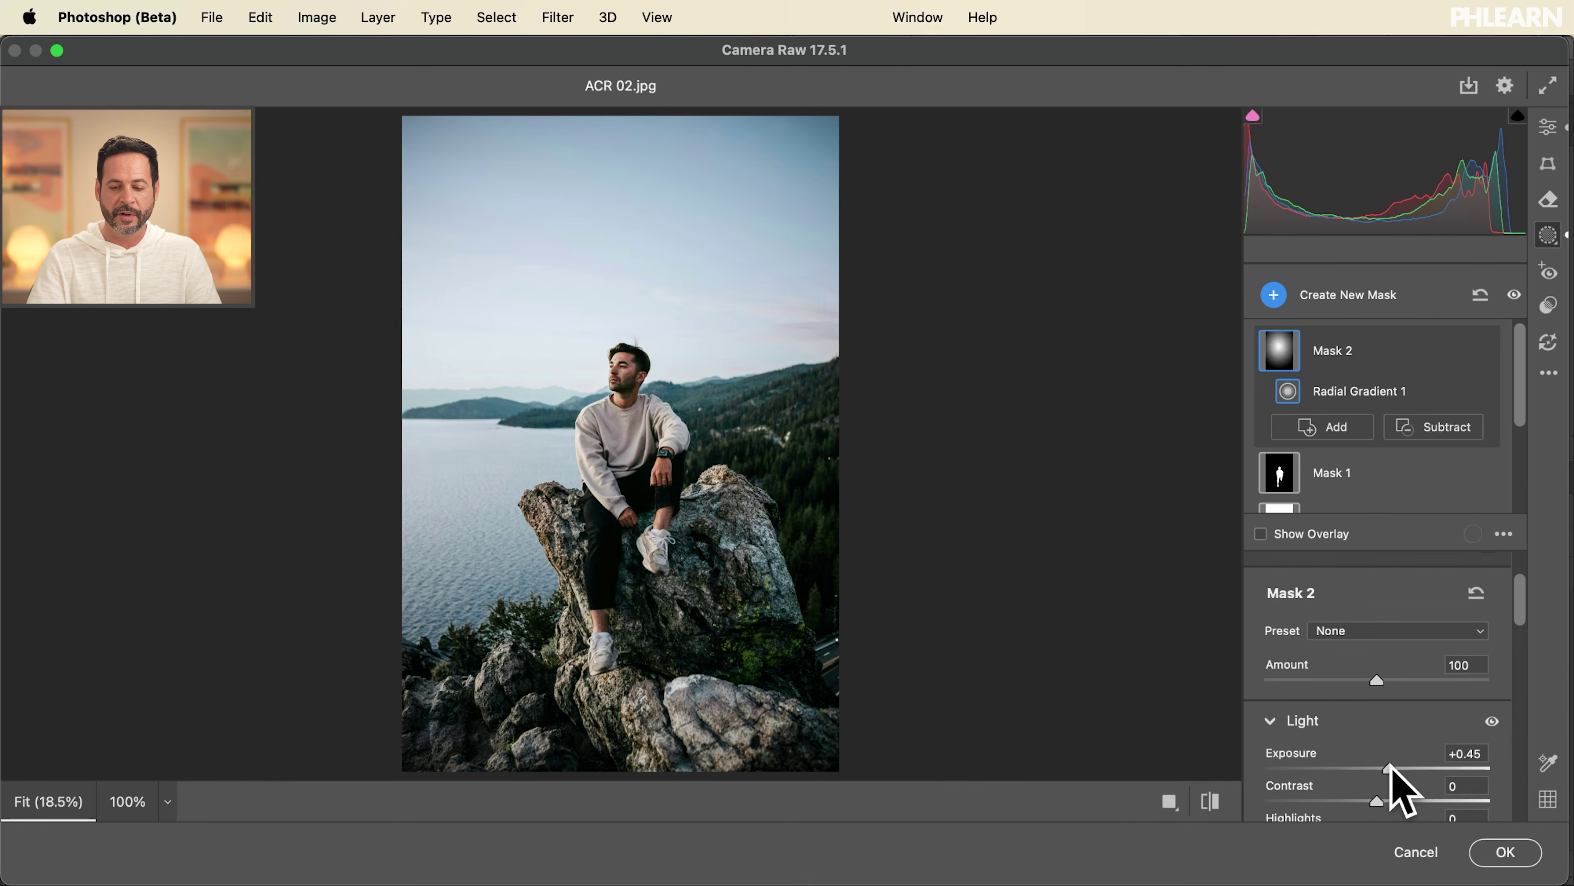
Examine the radial gradient's soft coverage with the mask overlay, try its Feather slider ending at 100, and hide the overlay.
scroll(1364, 676, up, 3)
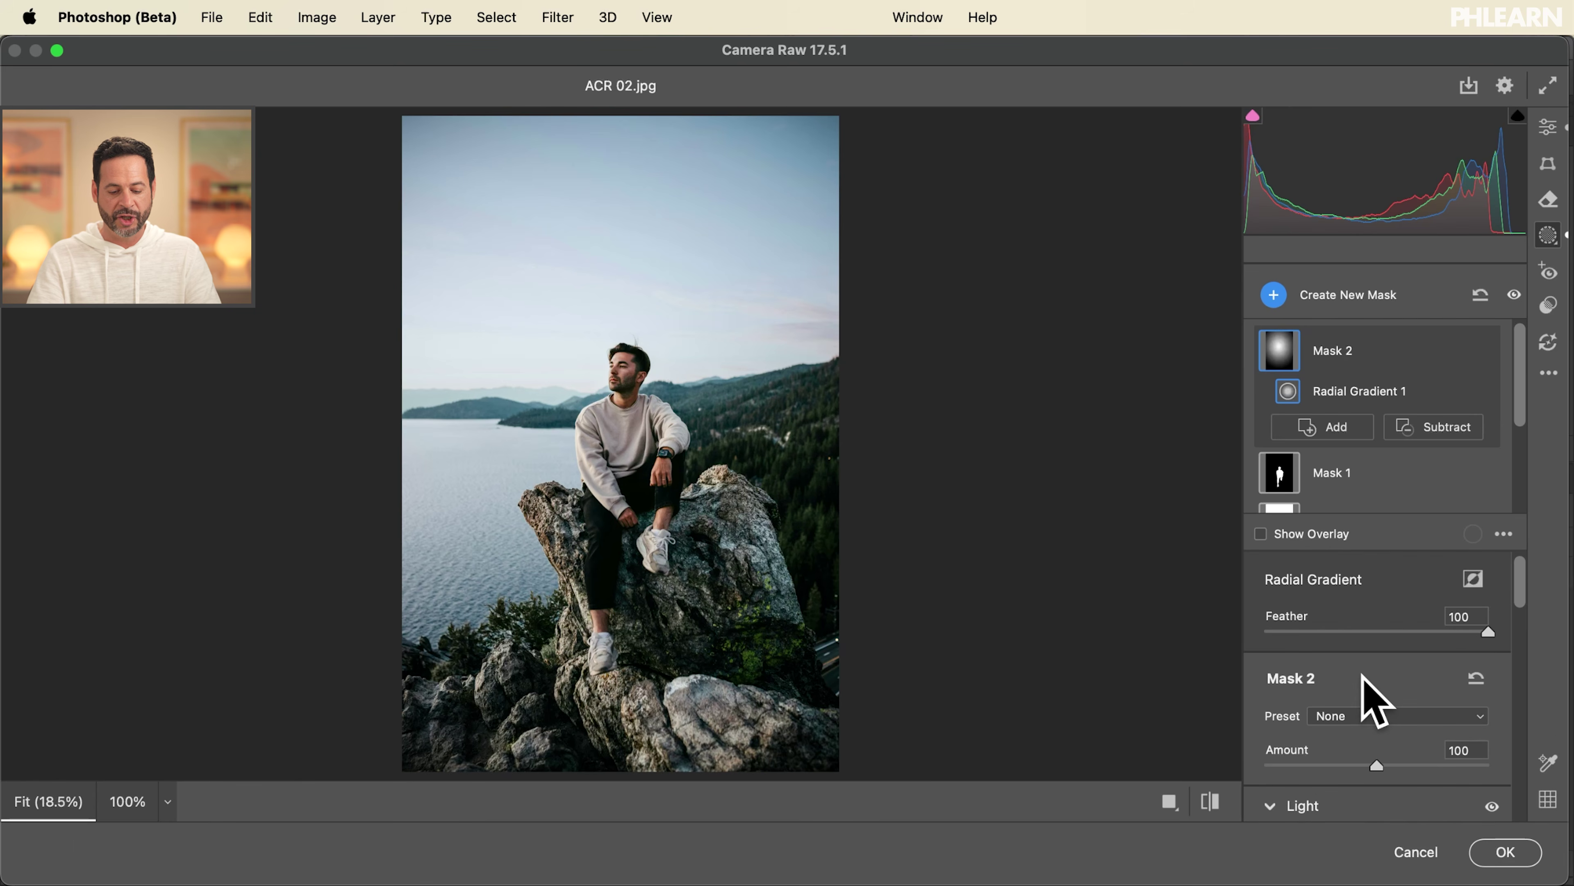
key(y)
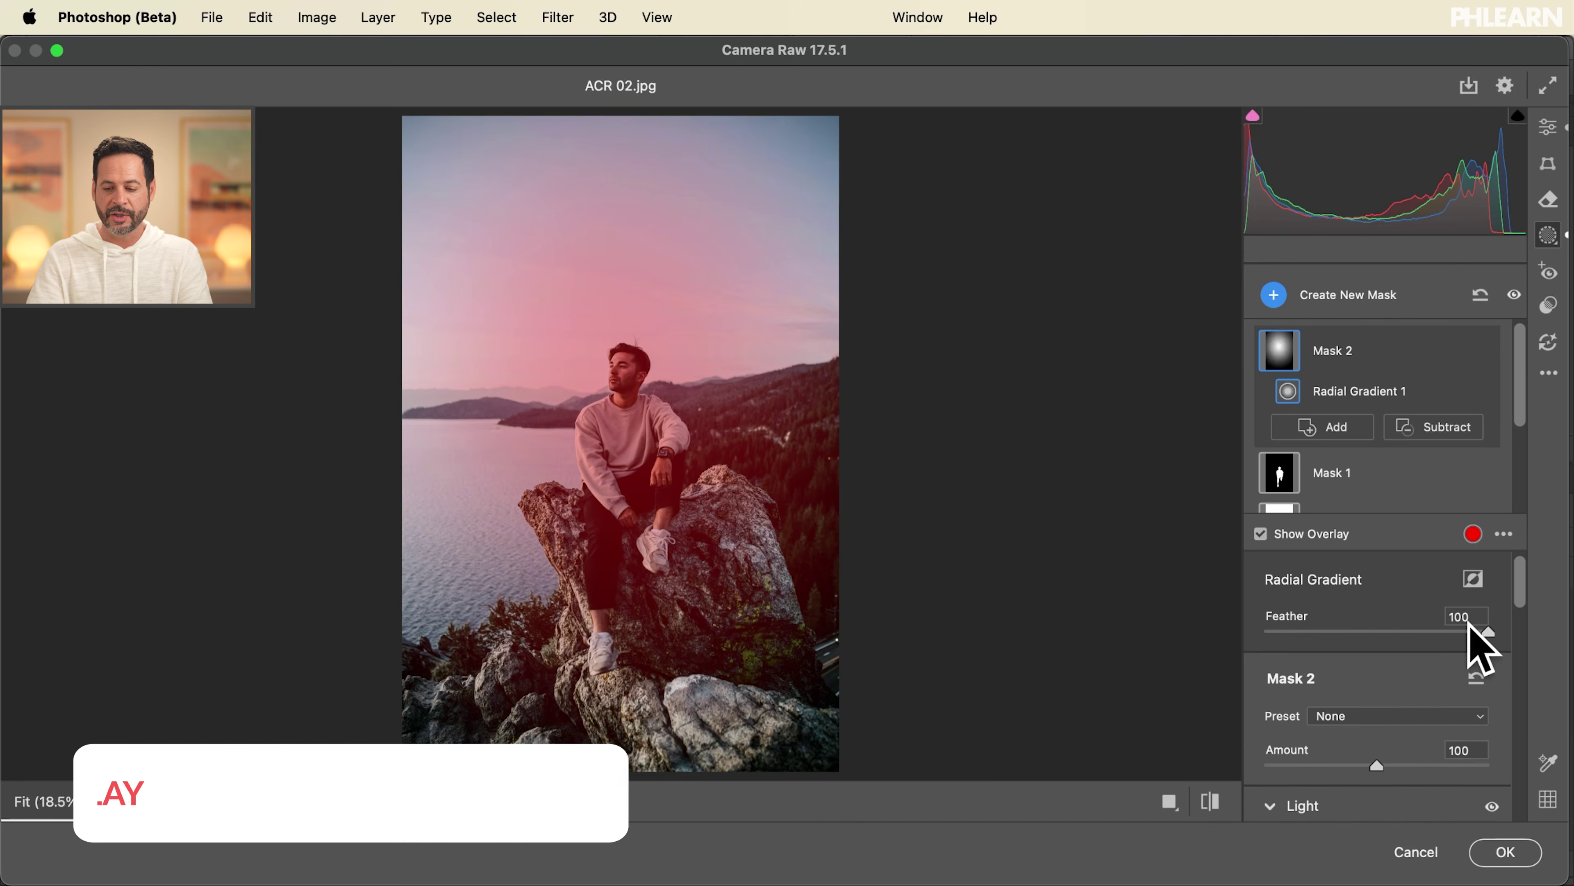
drag(1480, 626, 1547, 611)
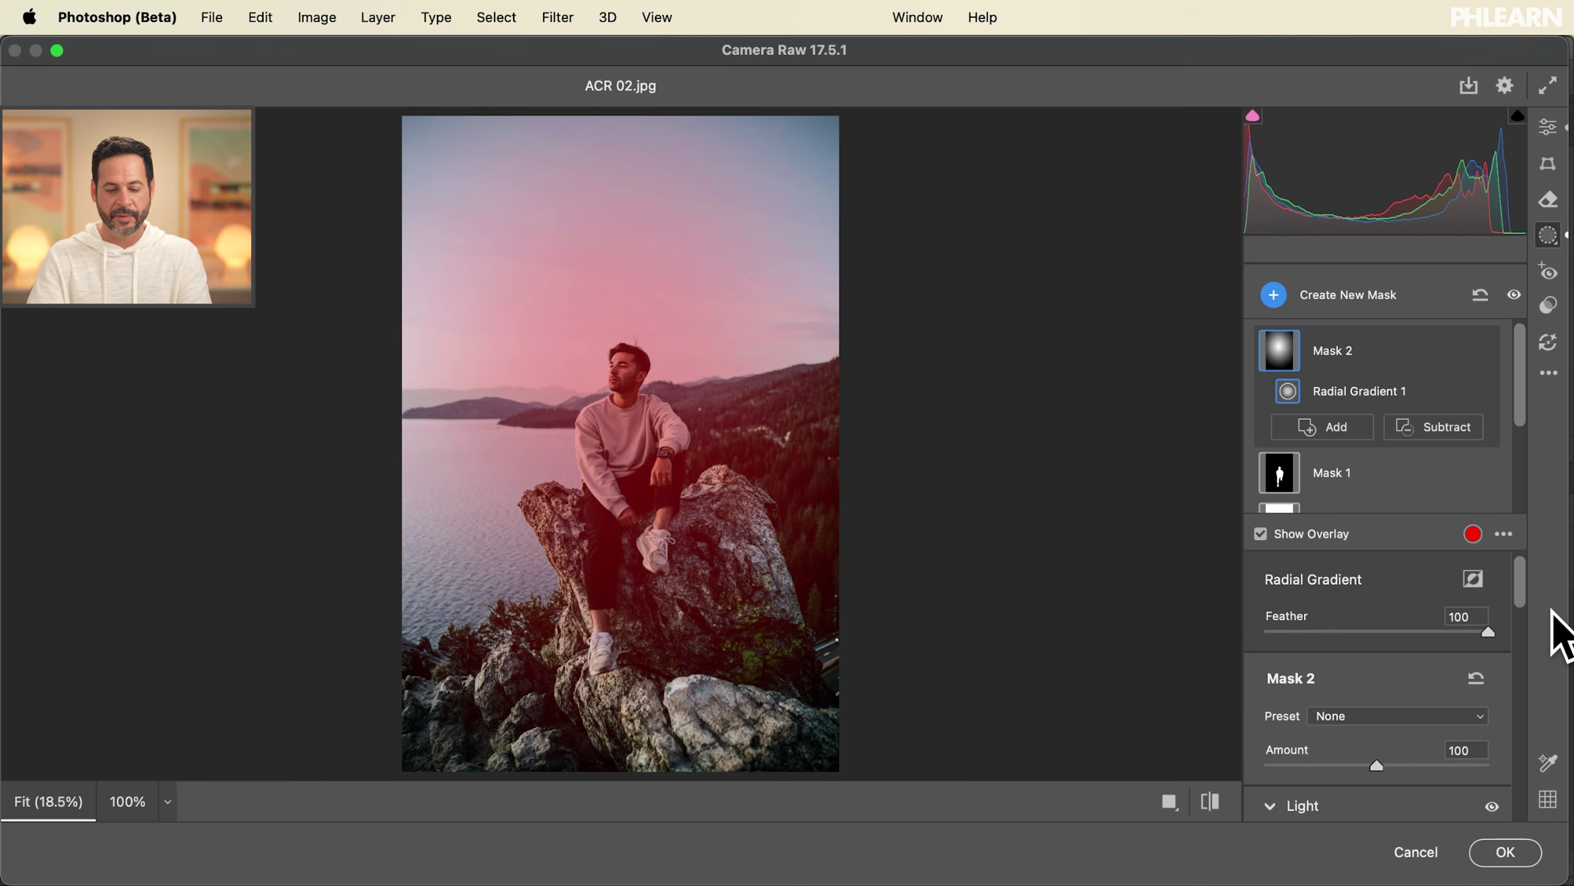
key(y)
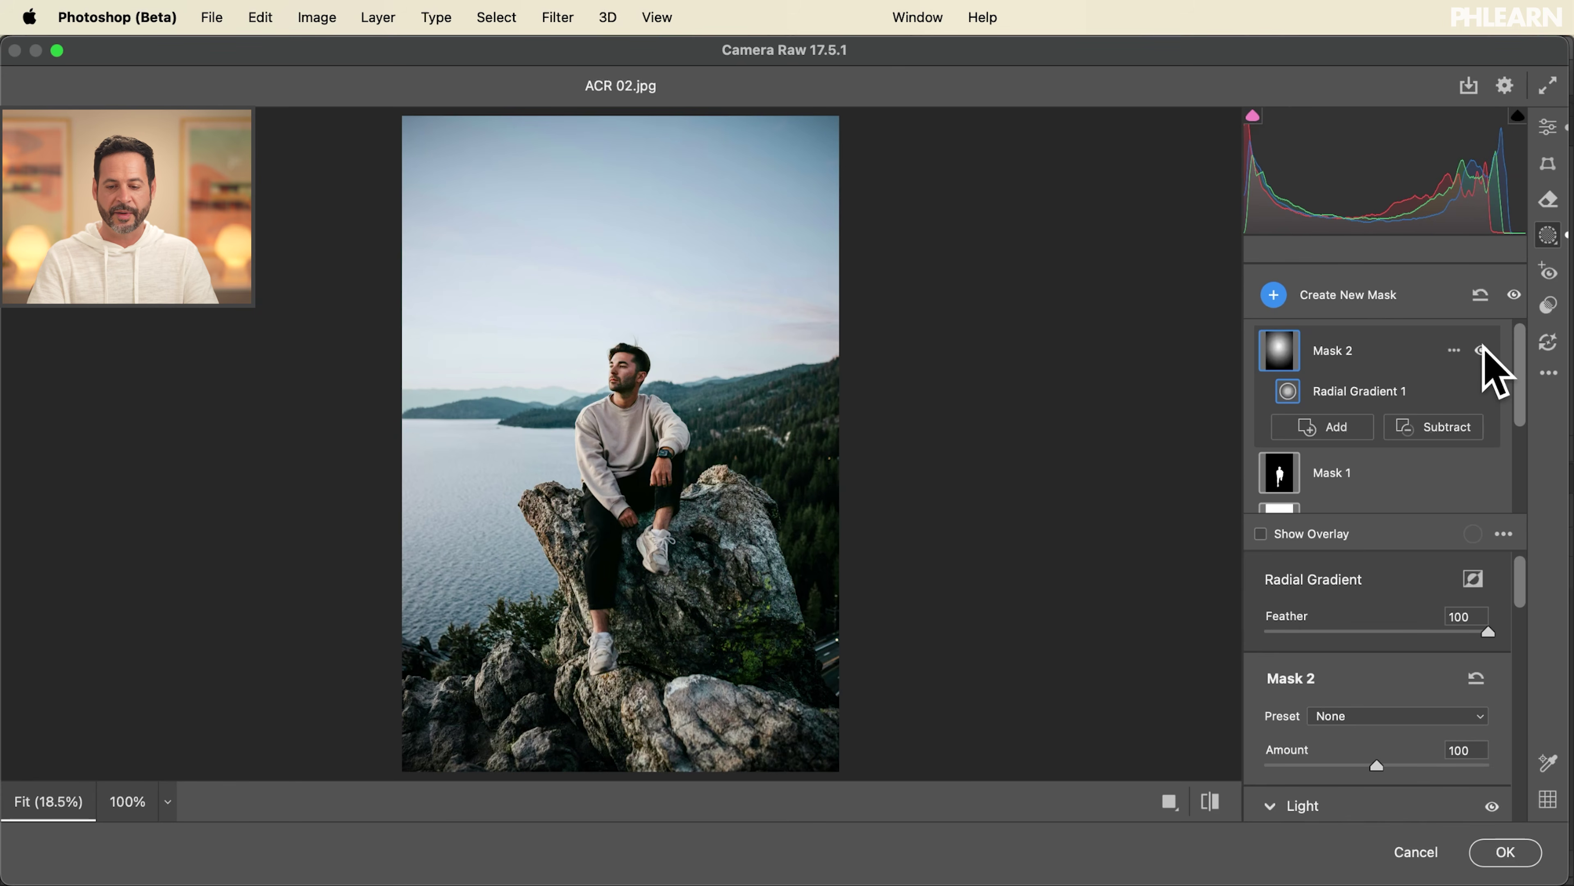
Compare the photo with and without the radial gradient mask, and apply the updated Camera Raw edits to the layer.
click(1481, 350)
click(1482, 351)
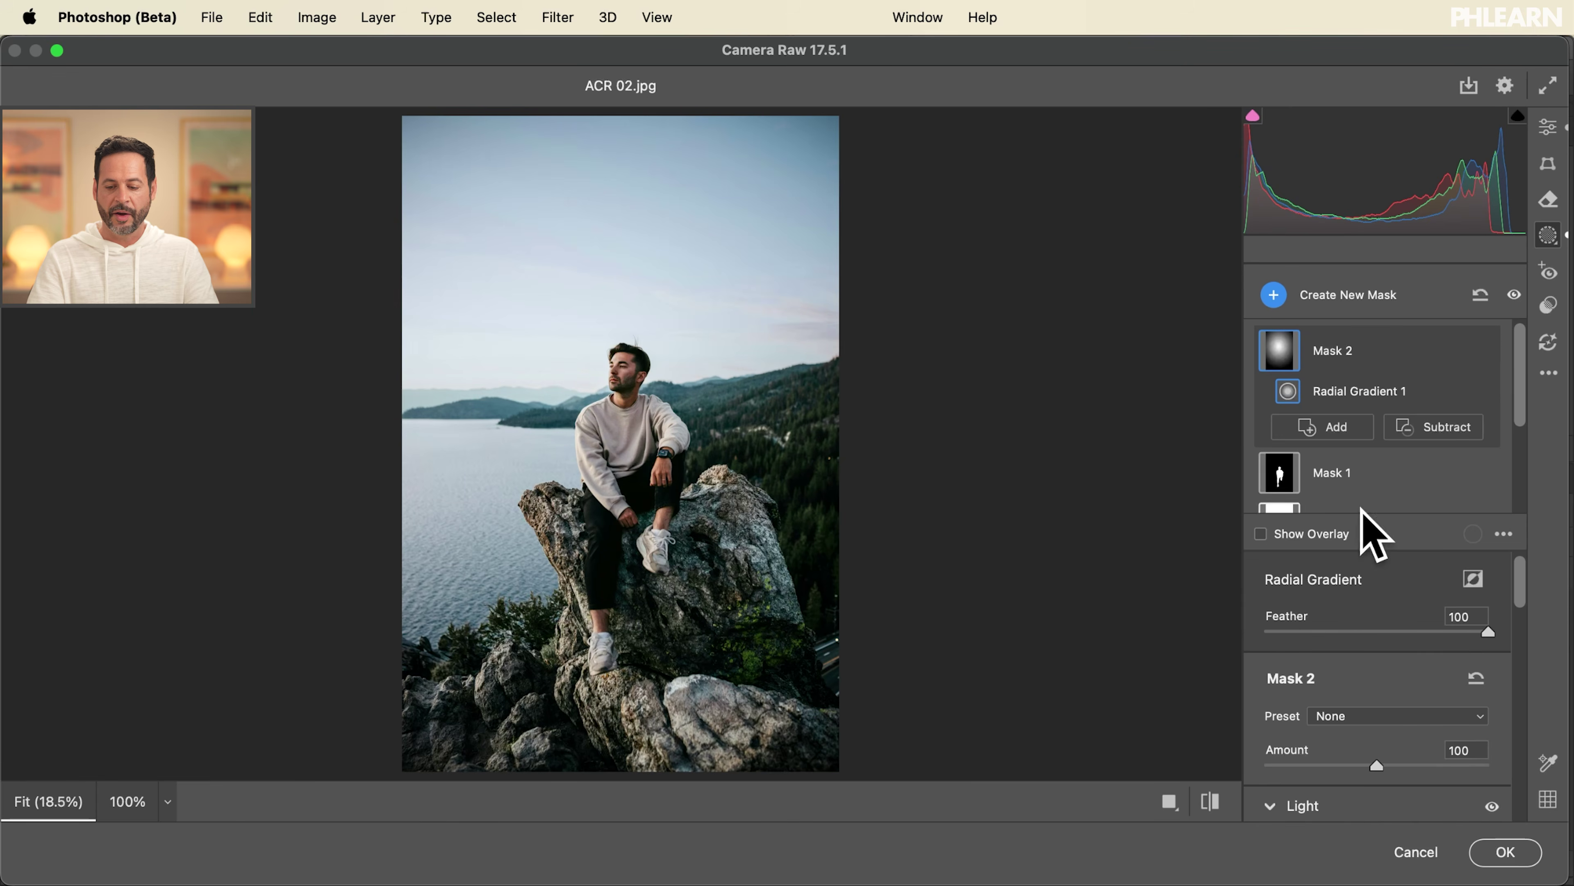
click(1505, 864)
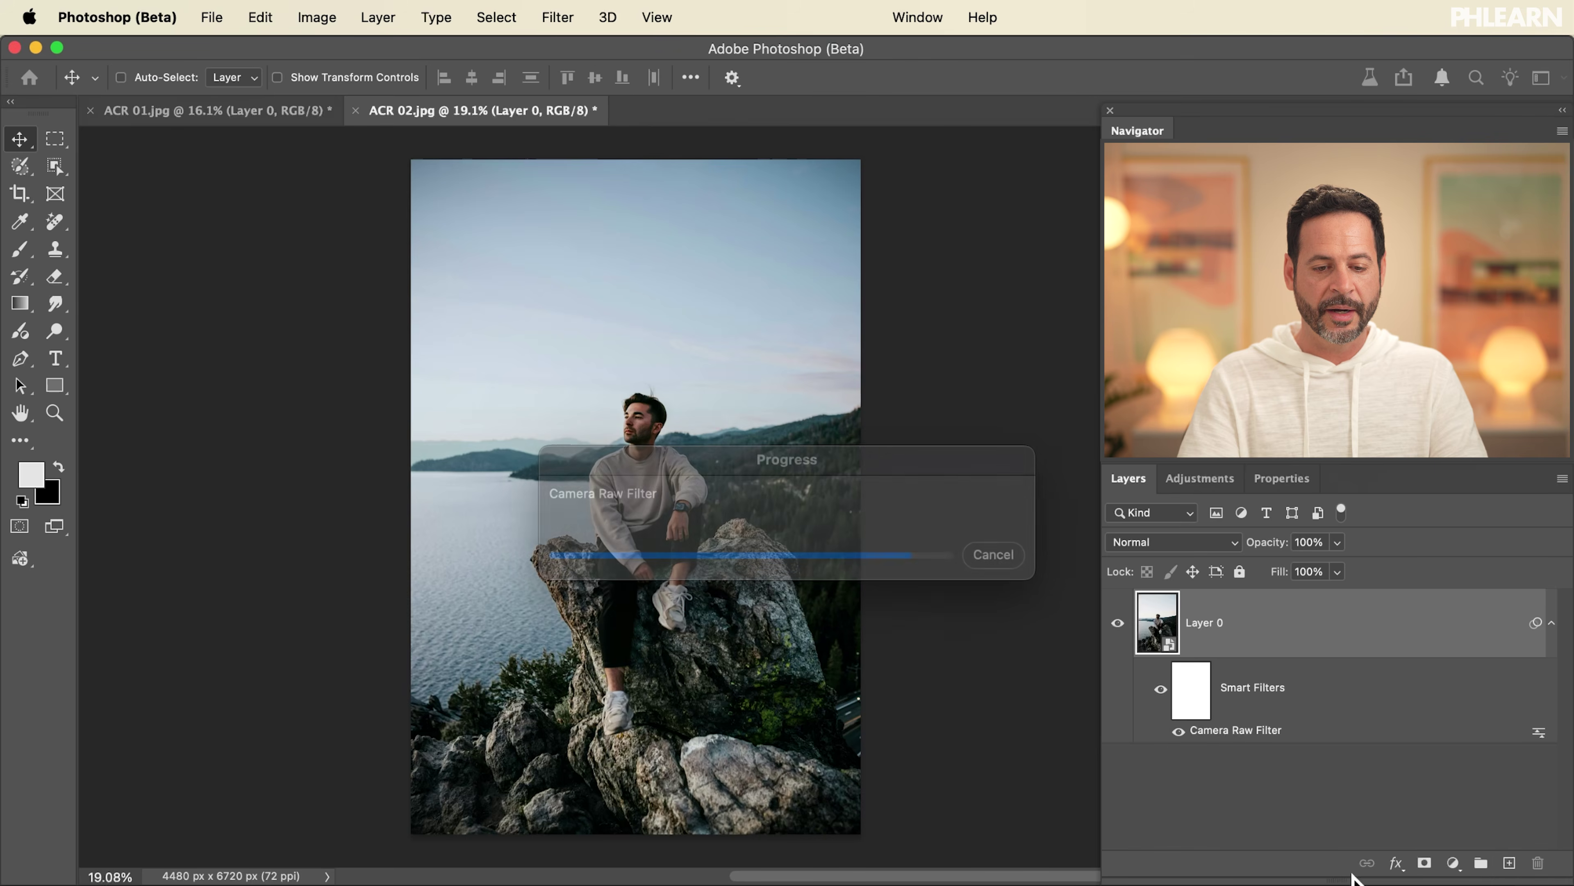